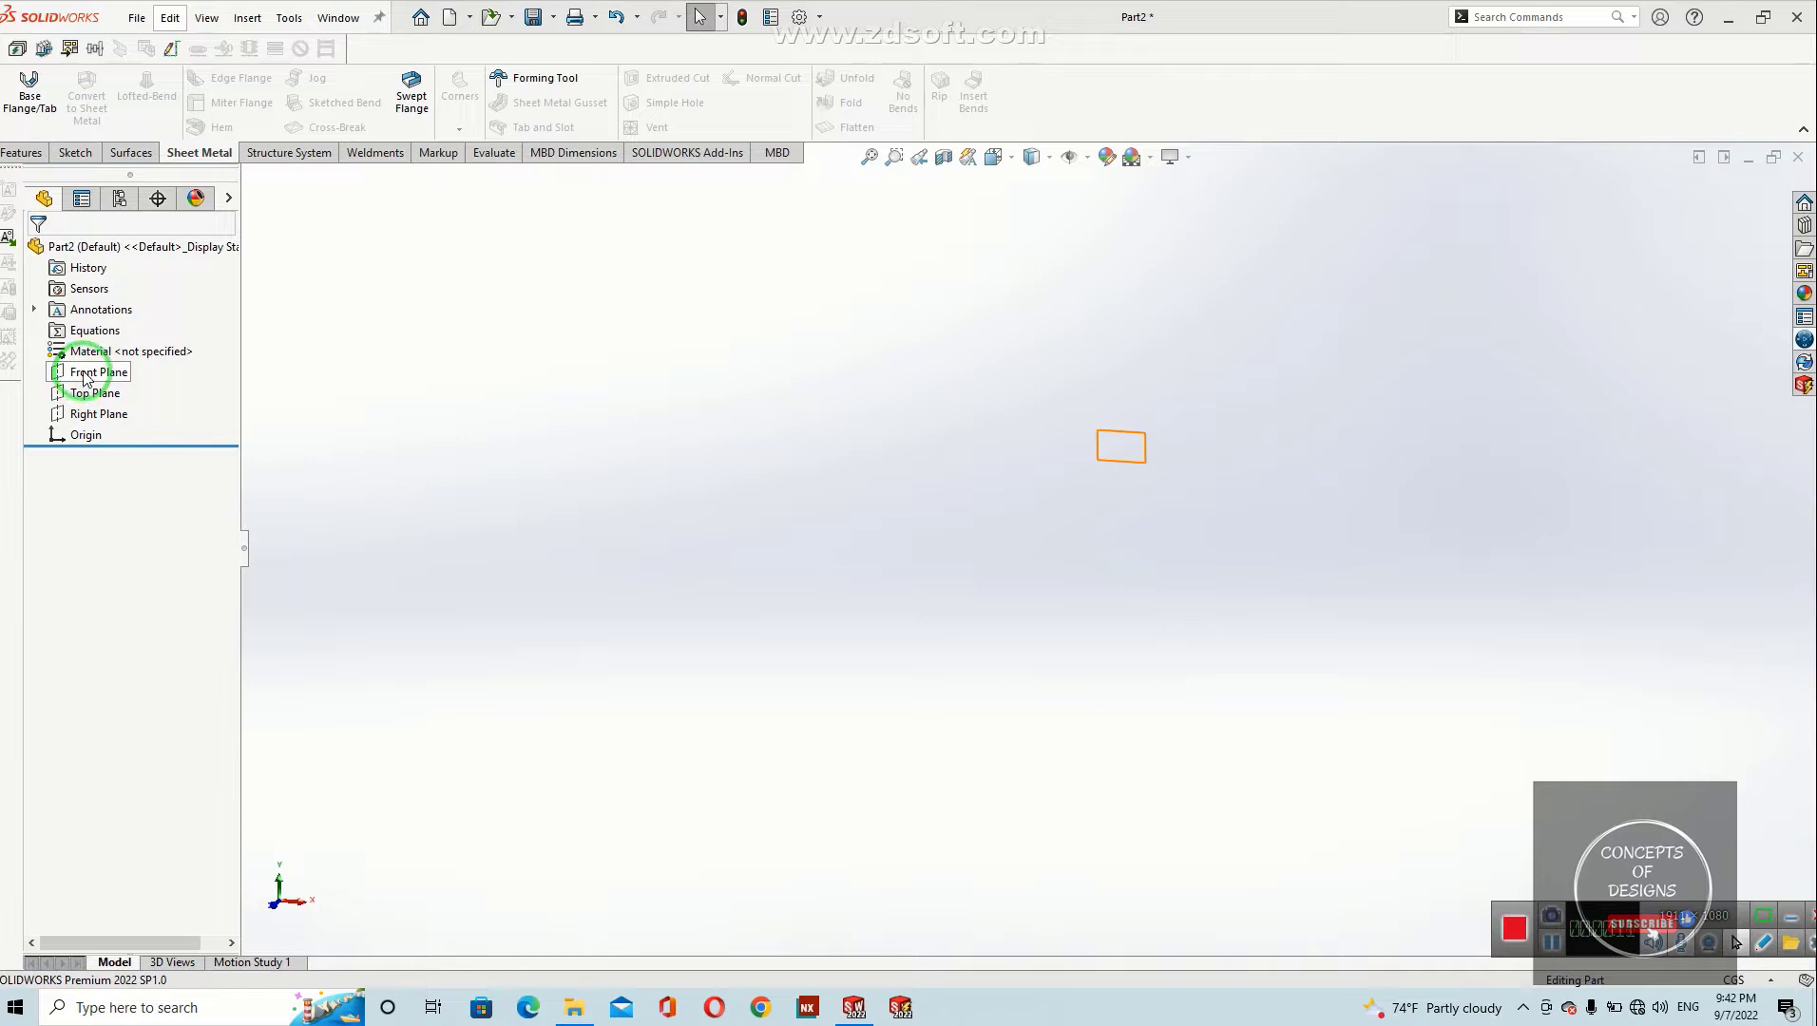
Step: Start a sketch on the Front Plane and draw a circle of about 12.6 cm radius centred on the origin
{"action": "left_click", "coordinate": [86, 377]}
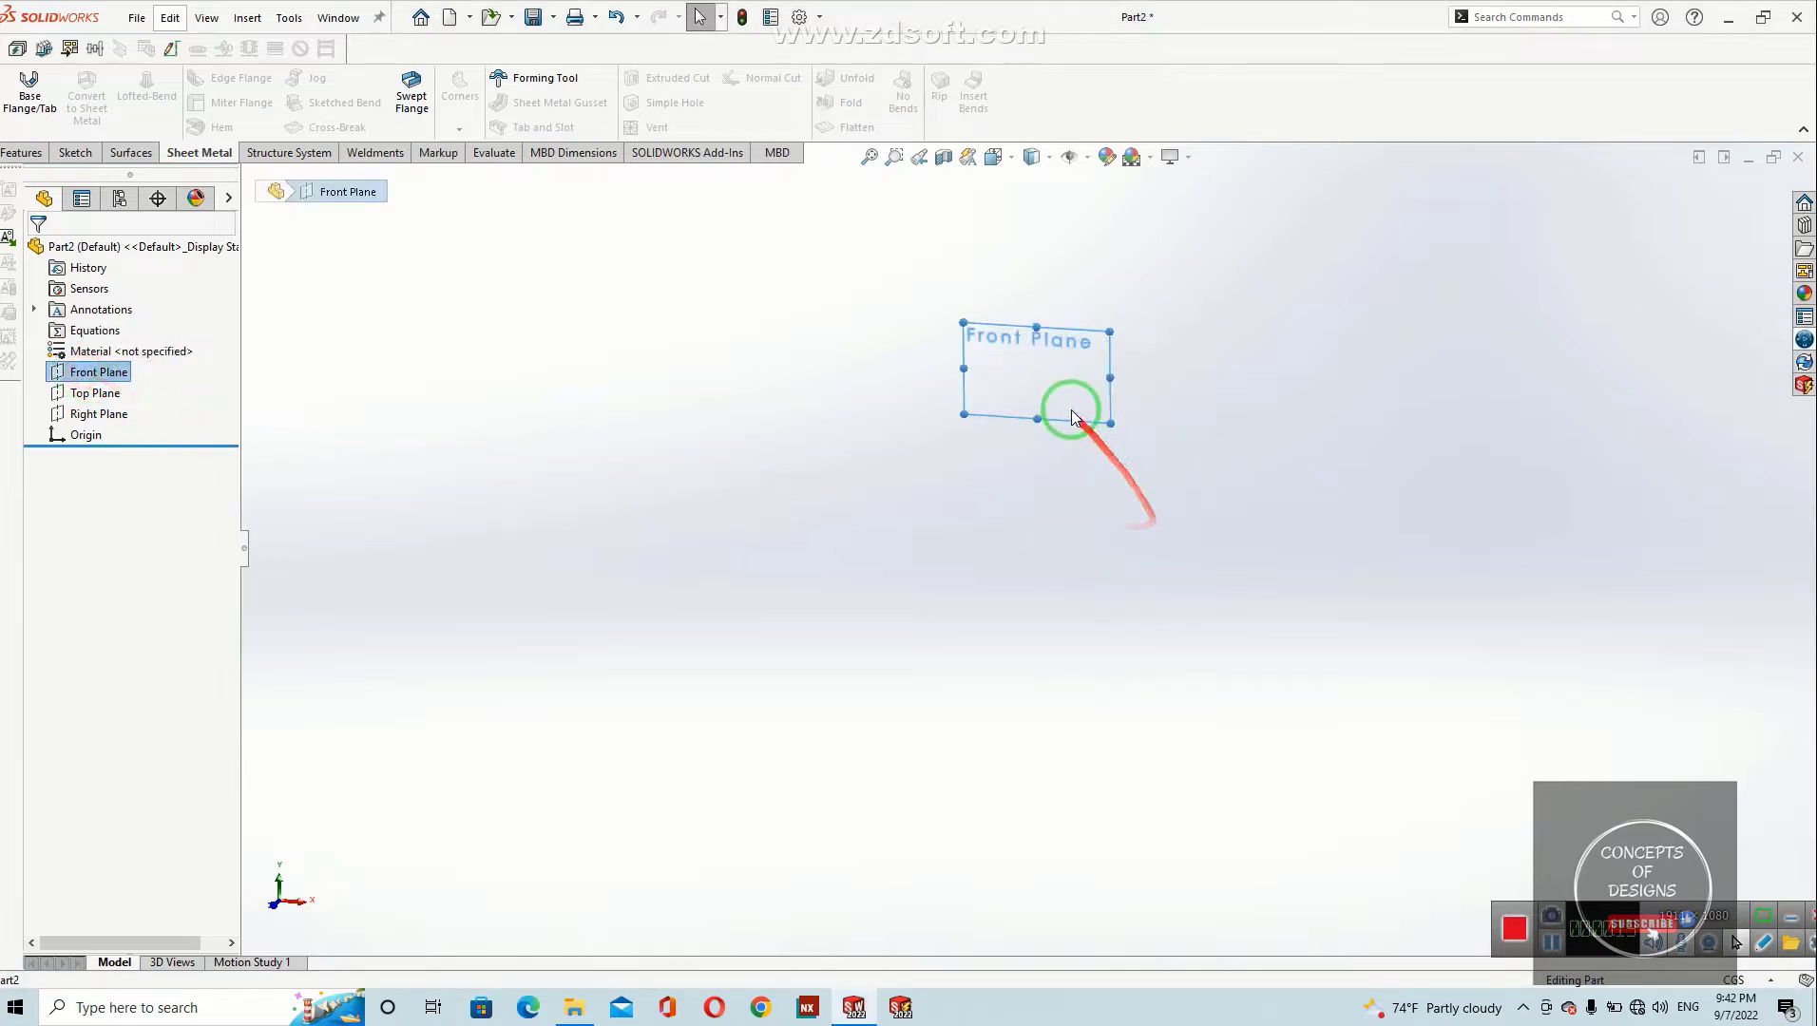
{"action": "left_click", "coordinate": [90, 371]}
{"action": "left_click", "coordinate": [96, 342]}
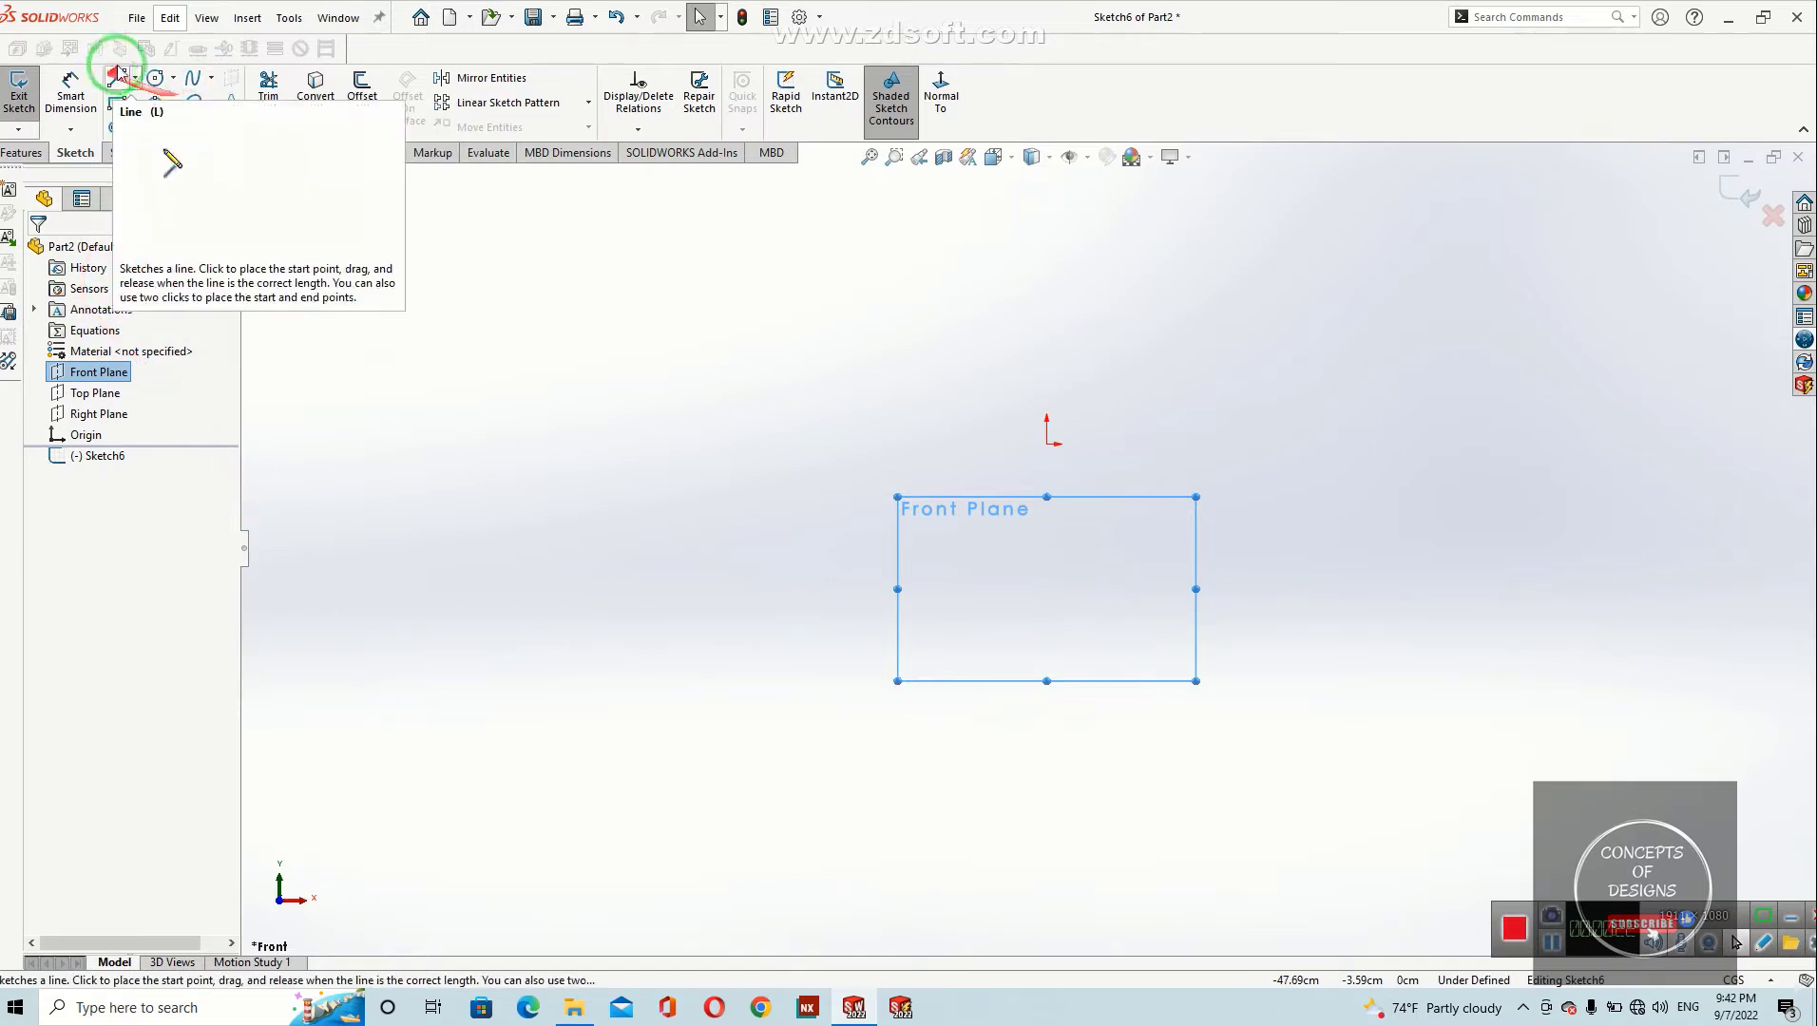
{"action": "left_click", "coordinate": [157, 78]}
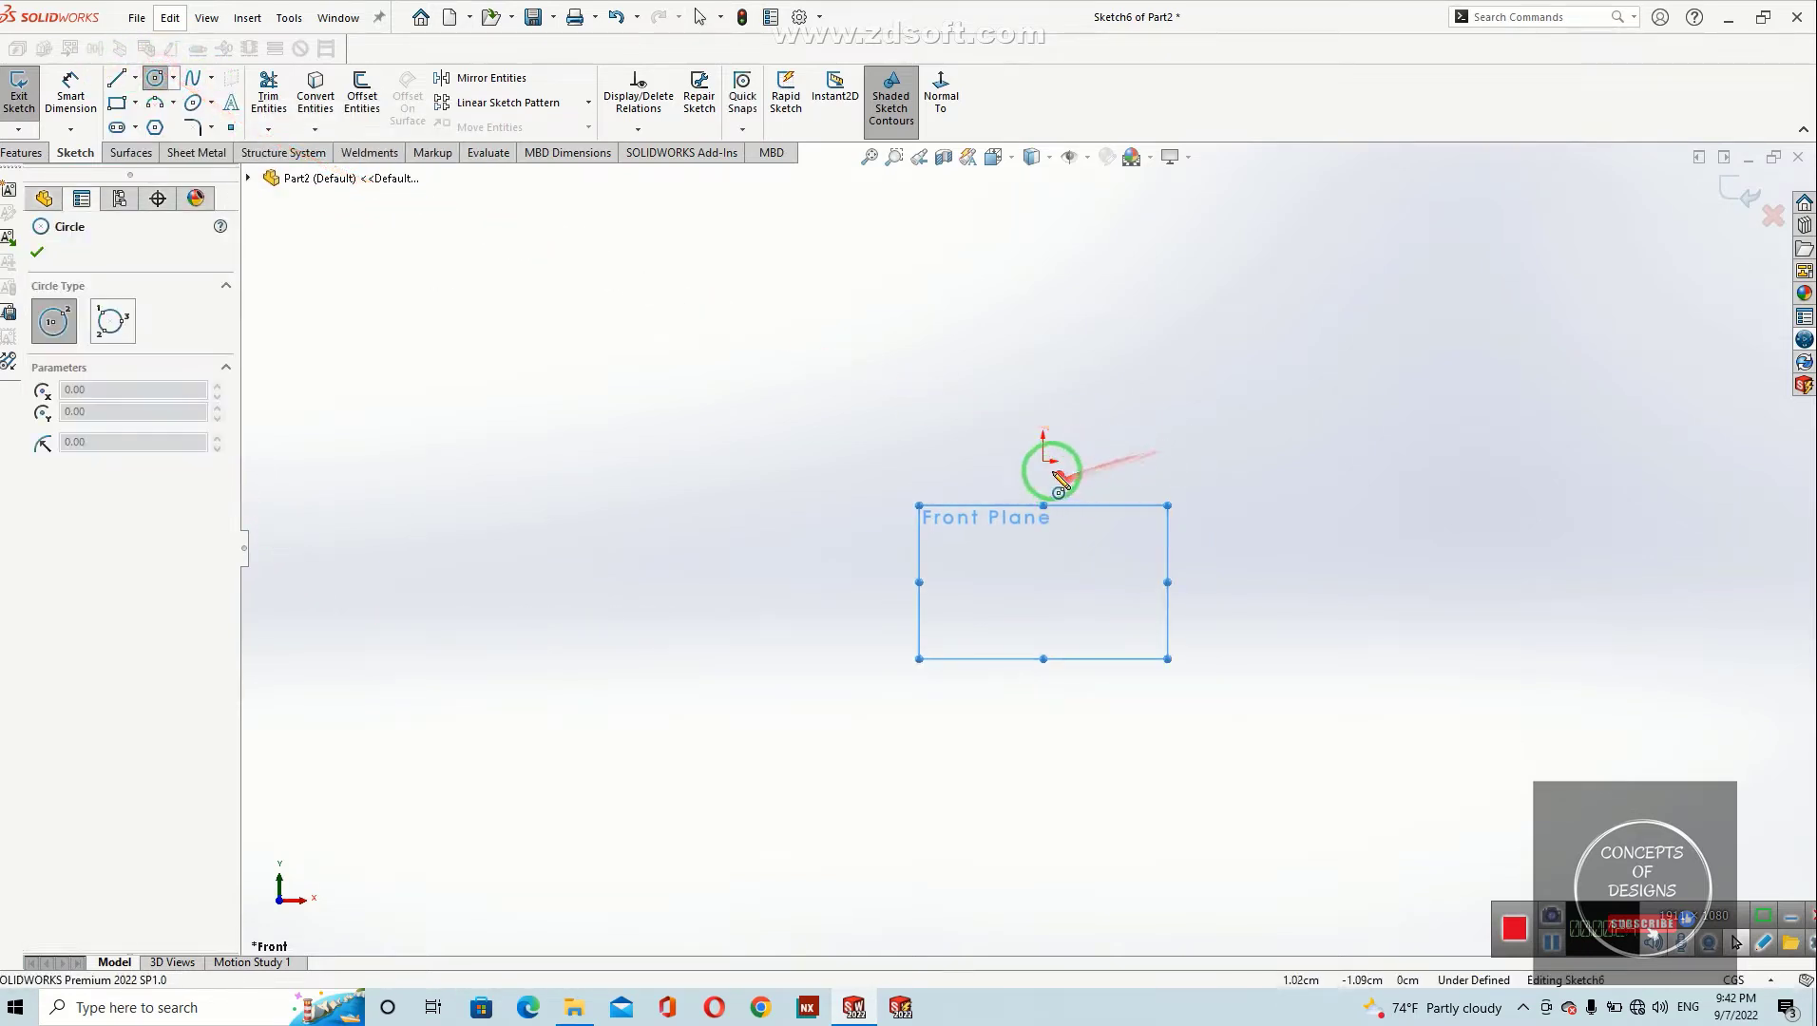
{"action": "left_click", "coordinate": [1046, 443]}
{"action": "left_click", "coordinate": [1047, 636]}
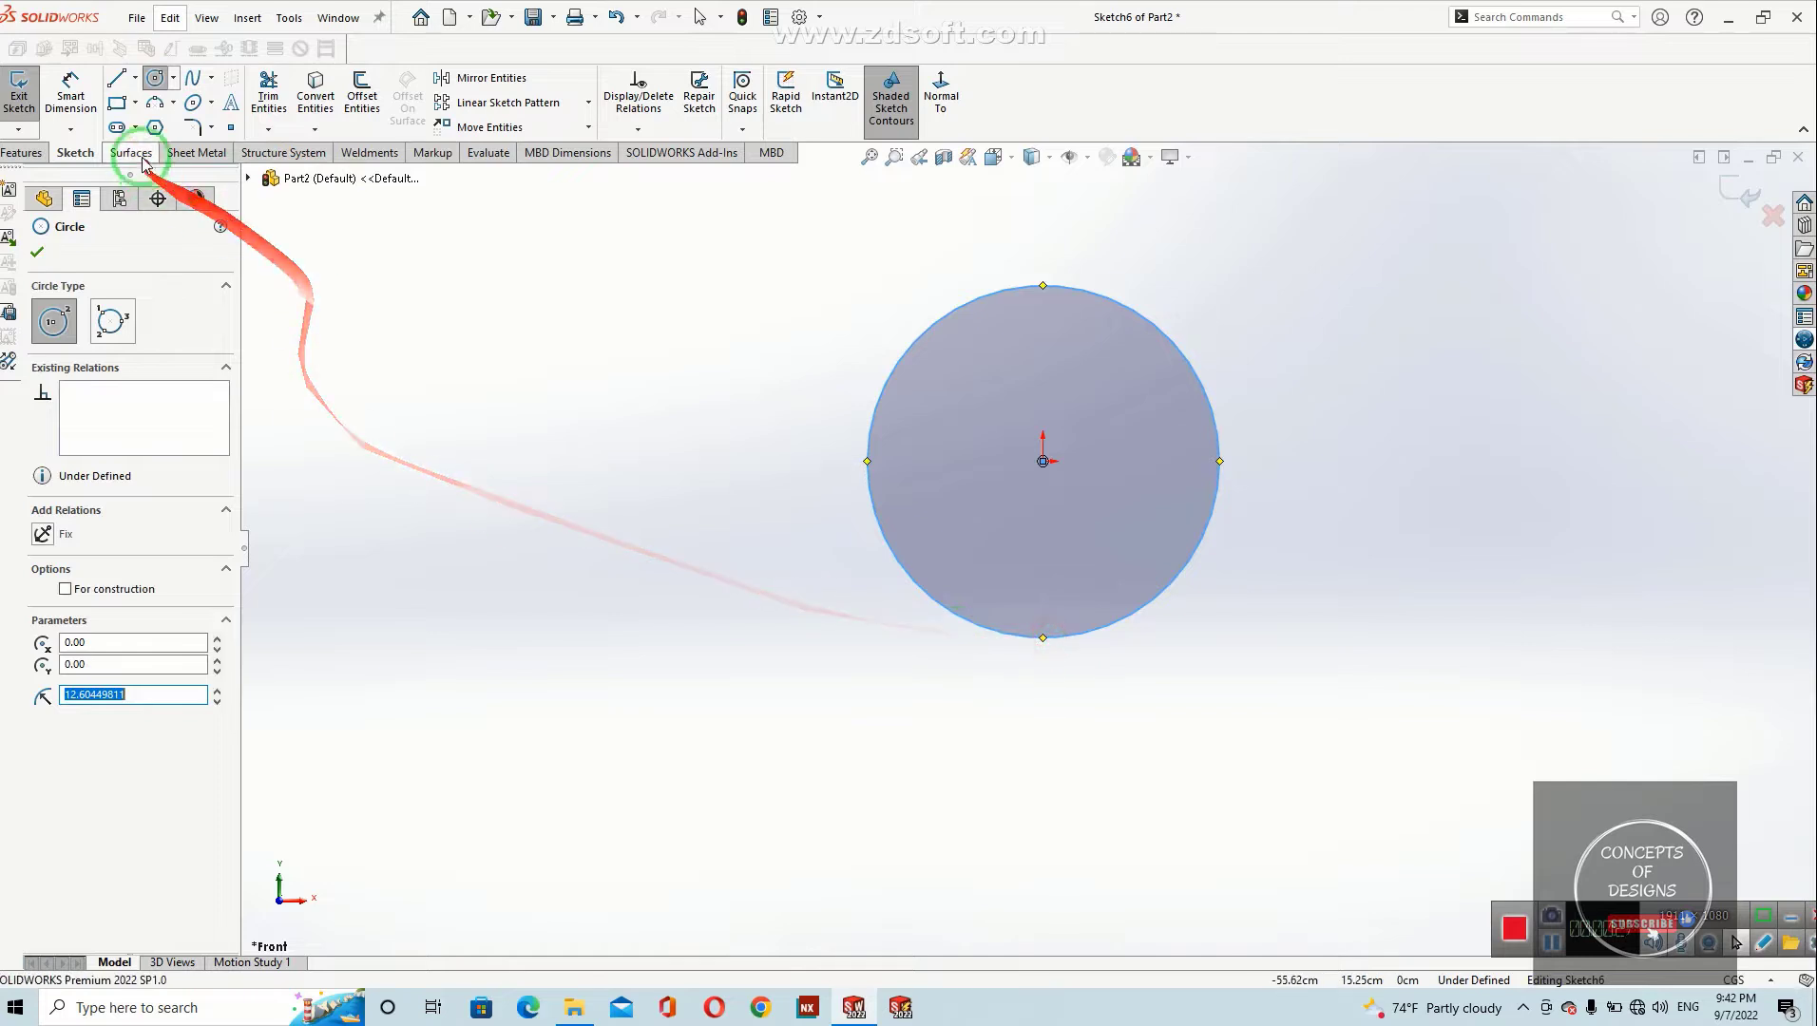
Step: Dimension the circle's diameter and set it to 95 cm
{"action": "left_click", "coordinate": [72, 93]}
{"action": "left_click", "coordinate": [1156, 610]}
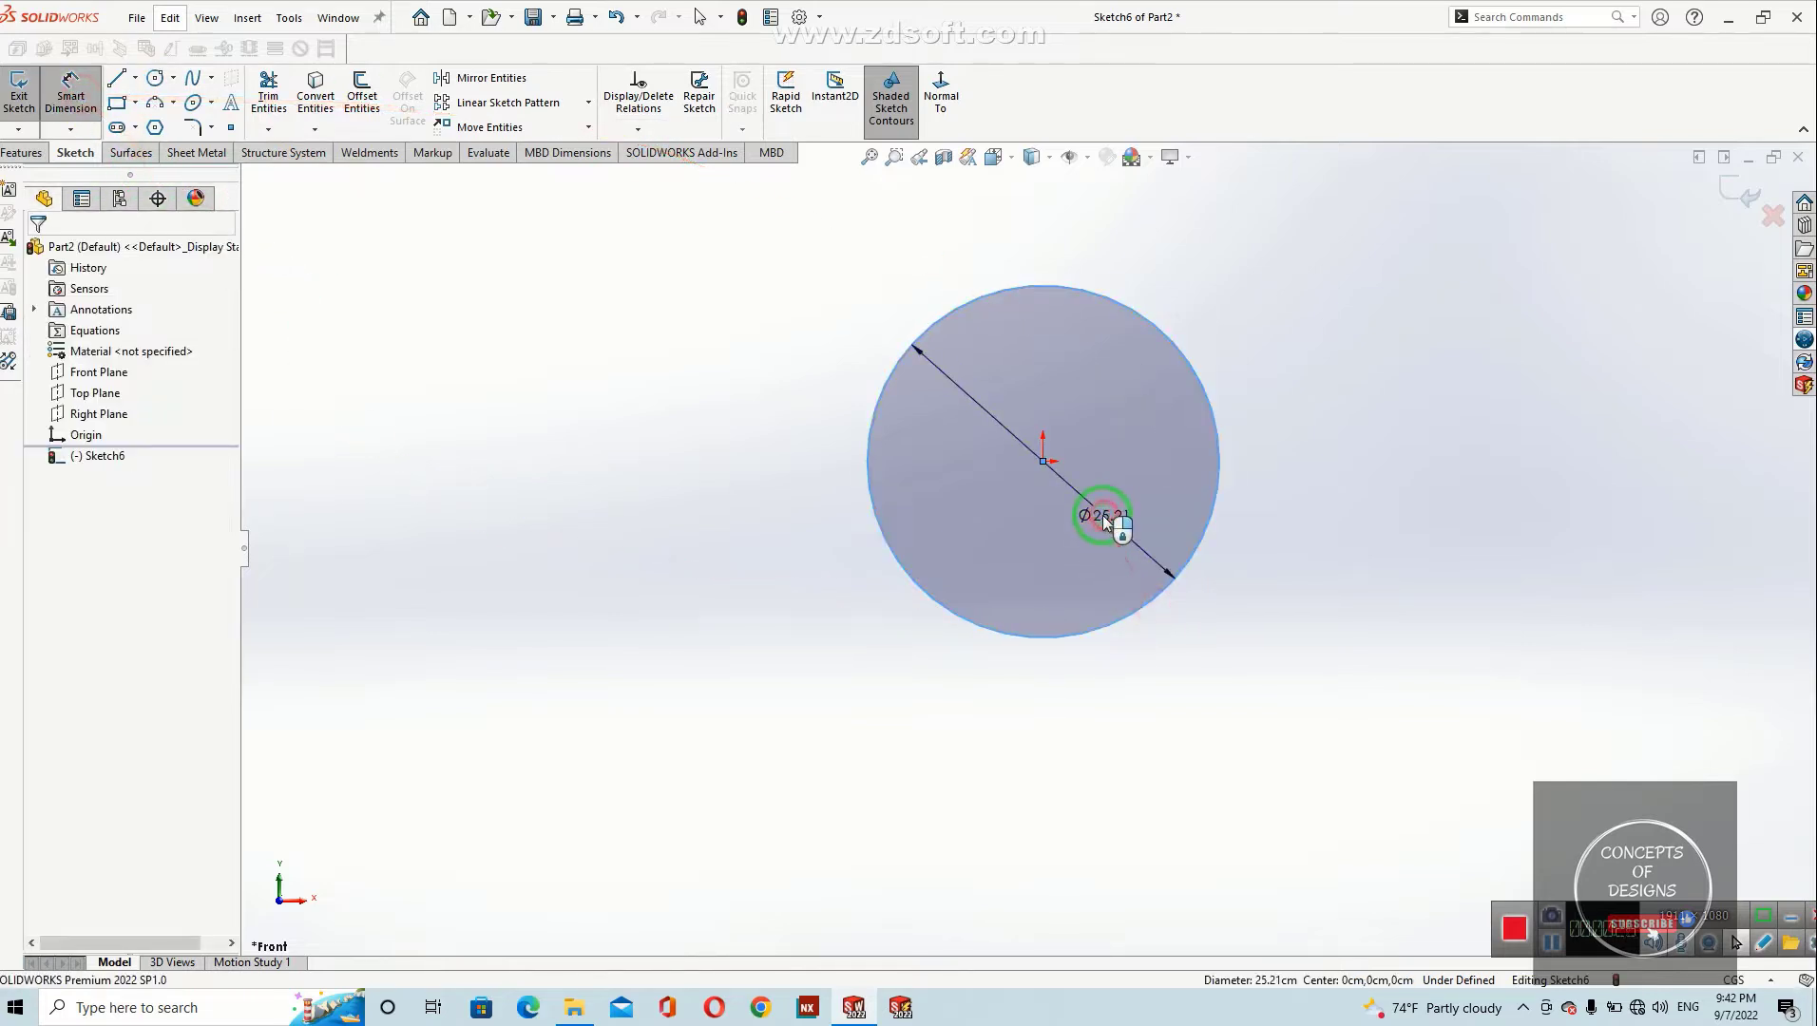
{"action": "left_click", "coordinate": [1104, 515]}
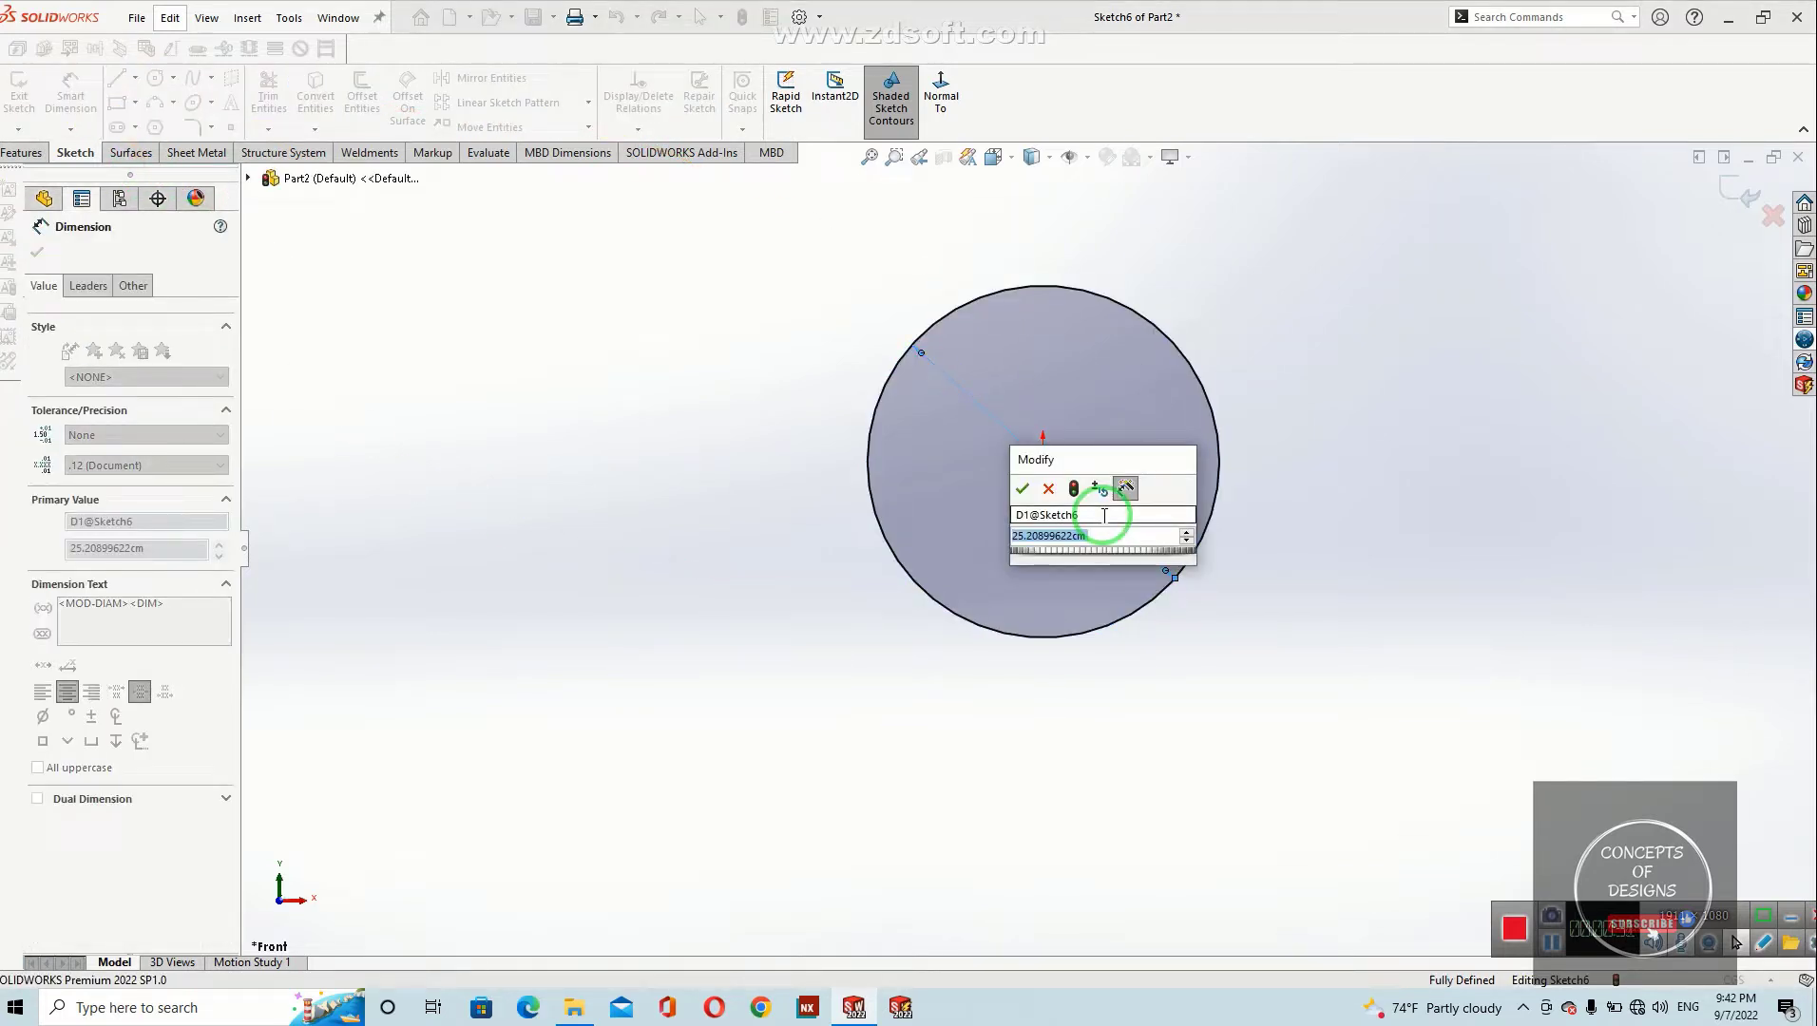
{"action": "type", "text": "95"}
{"action": "key", "text": "Return"}
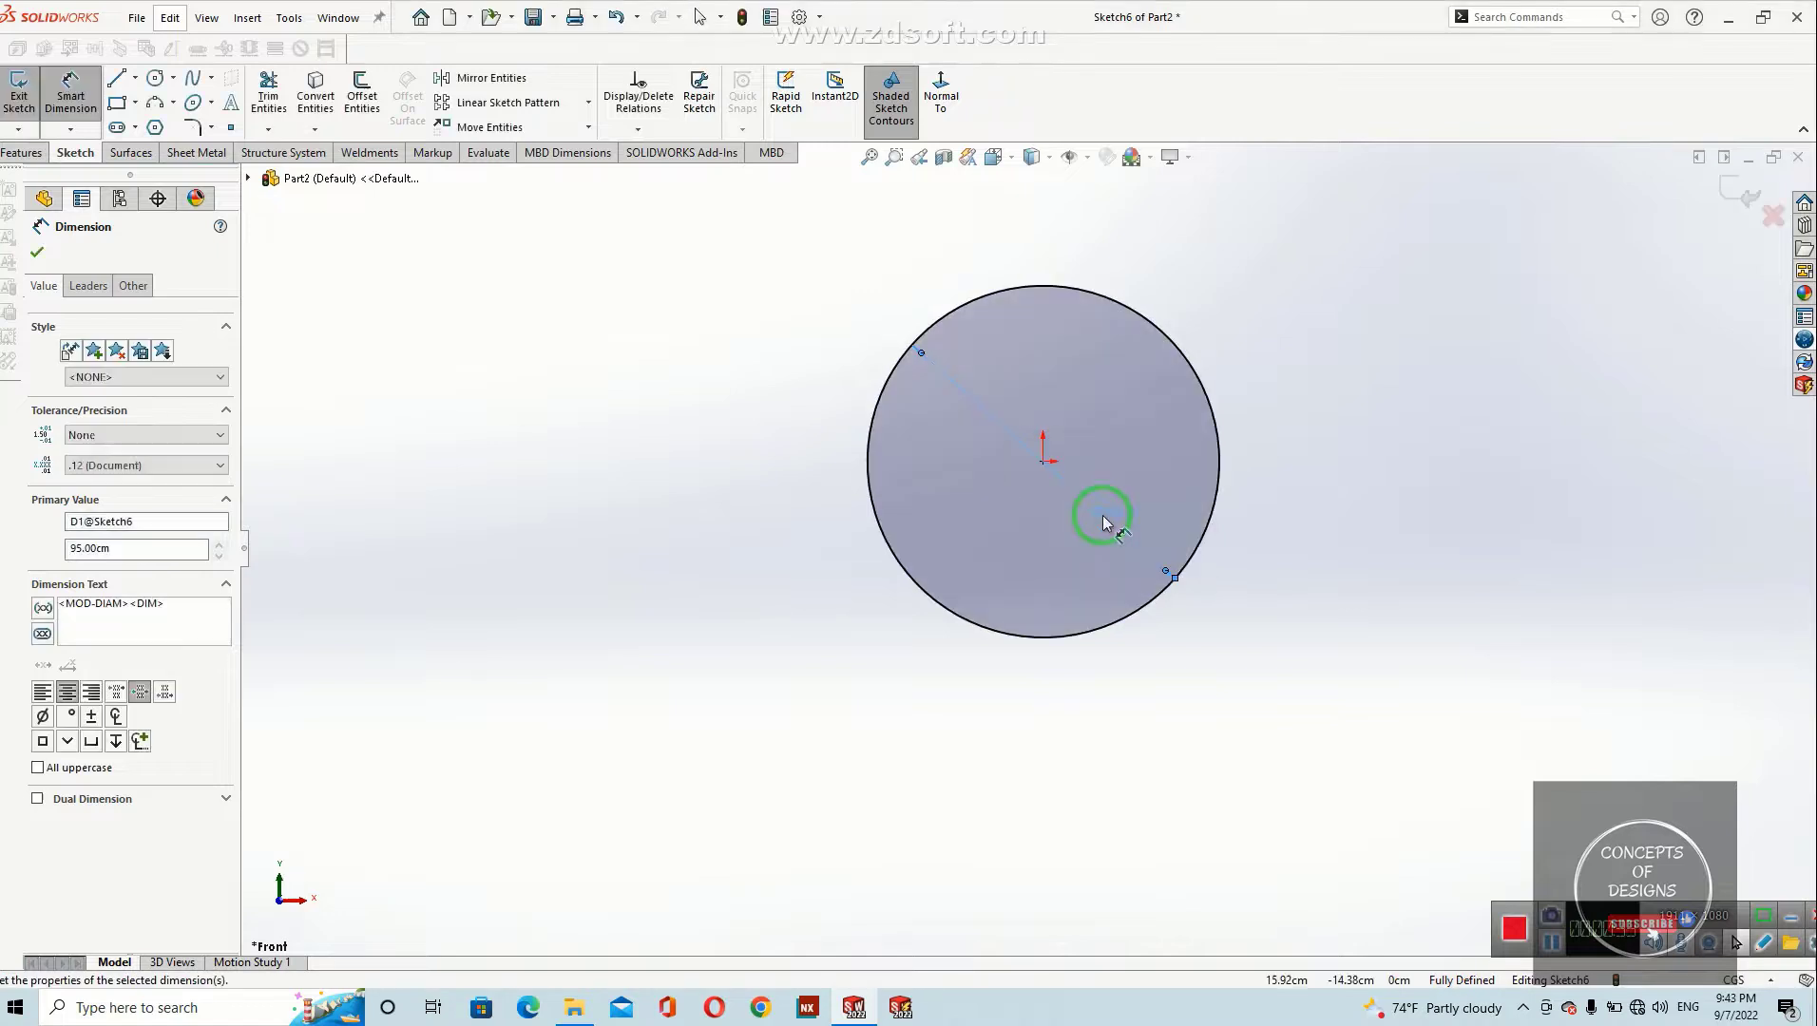
{"action": "left_click", "coordinate": [1028, 700]}
Step: Sketch three connected lines from the circle's left quadrant up about 42.6 cm, horizontally across, and down to its right quadrant
{"action": "left_click", "coordinate": [117, 78]}
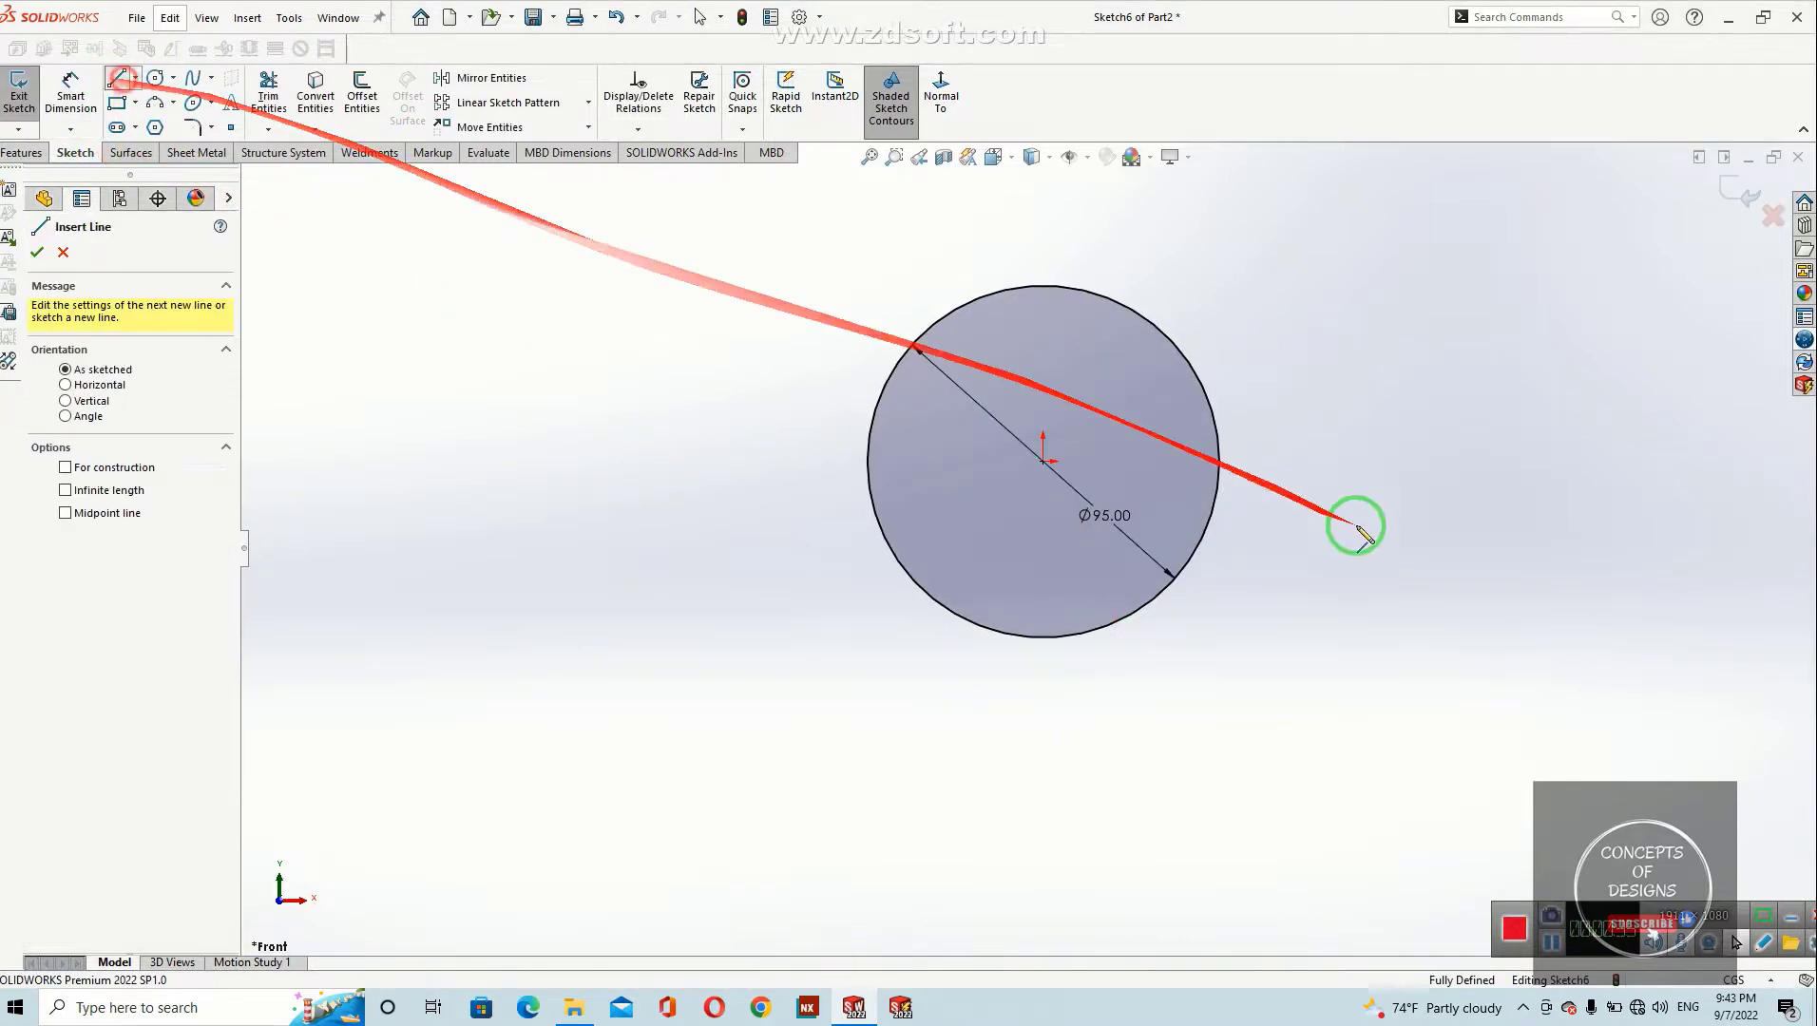
{"action": "left_click", "coordinate": [866, 461]}
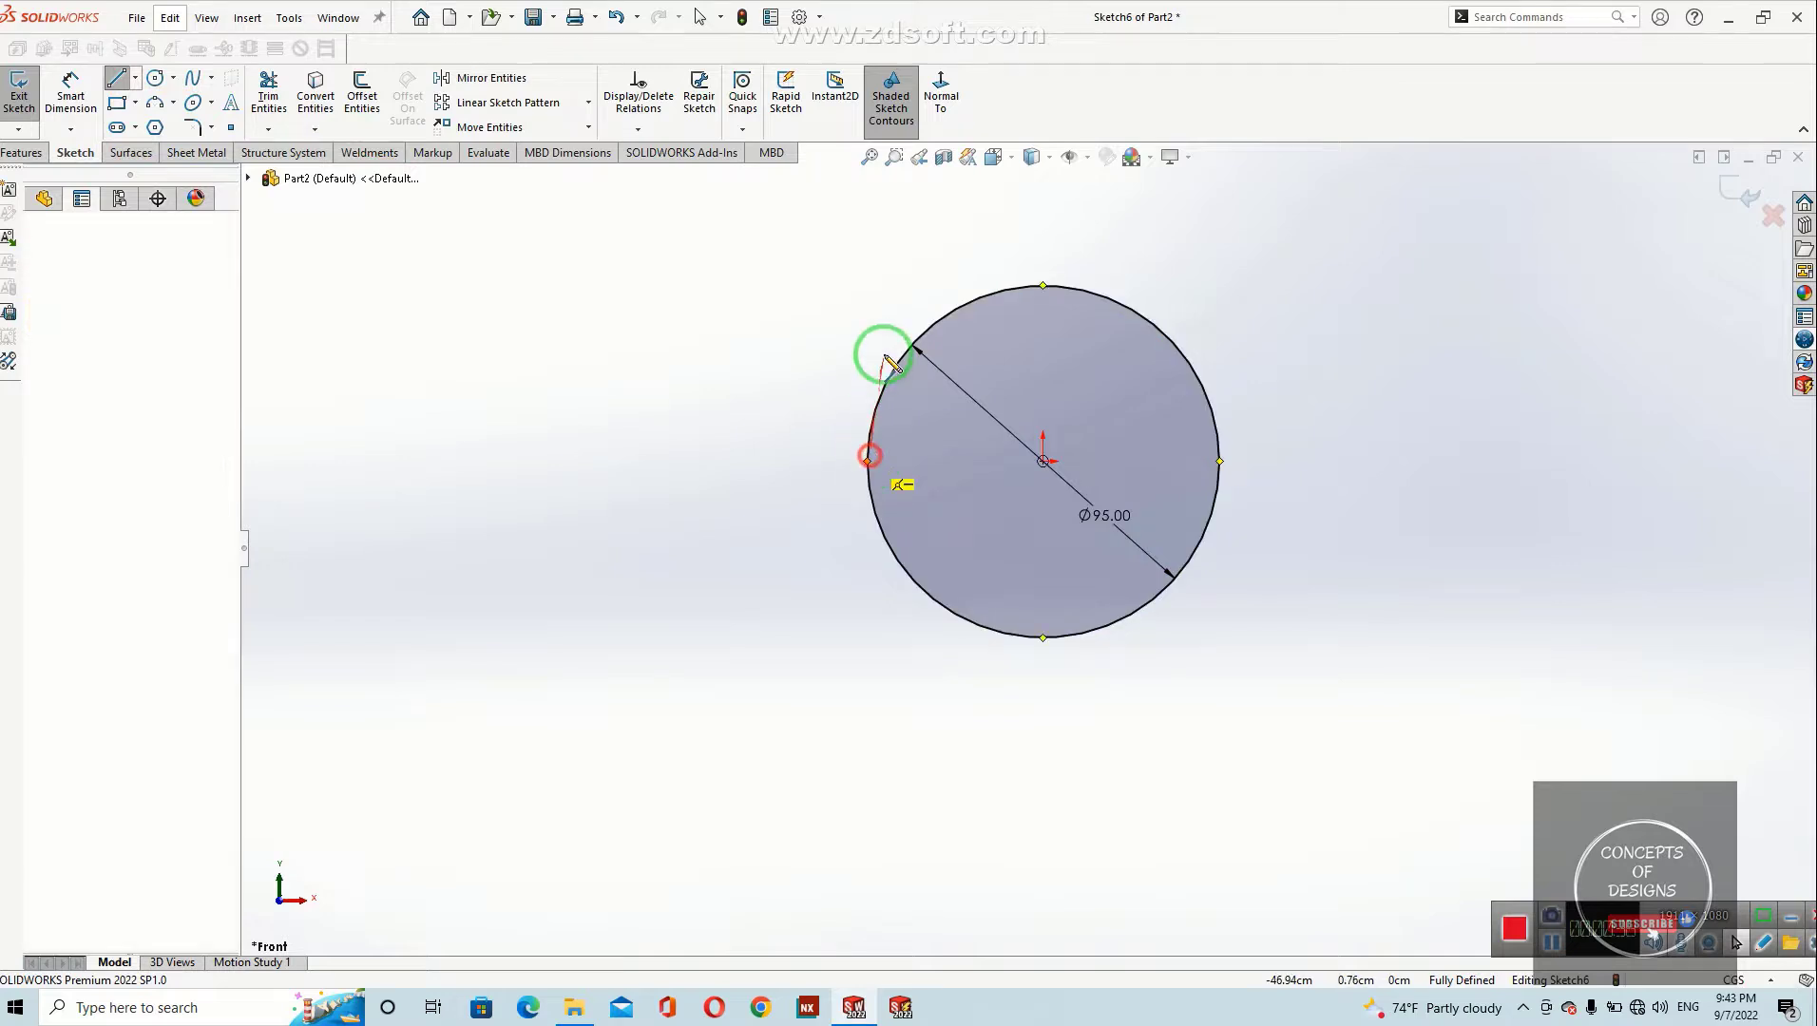
{"action": "left_click", "coordinate": [868, 304]}
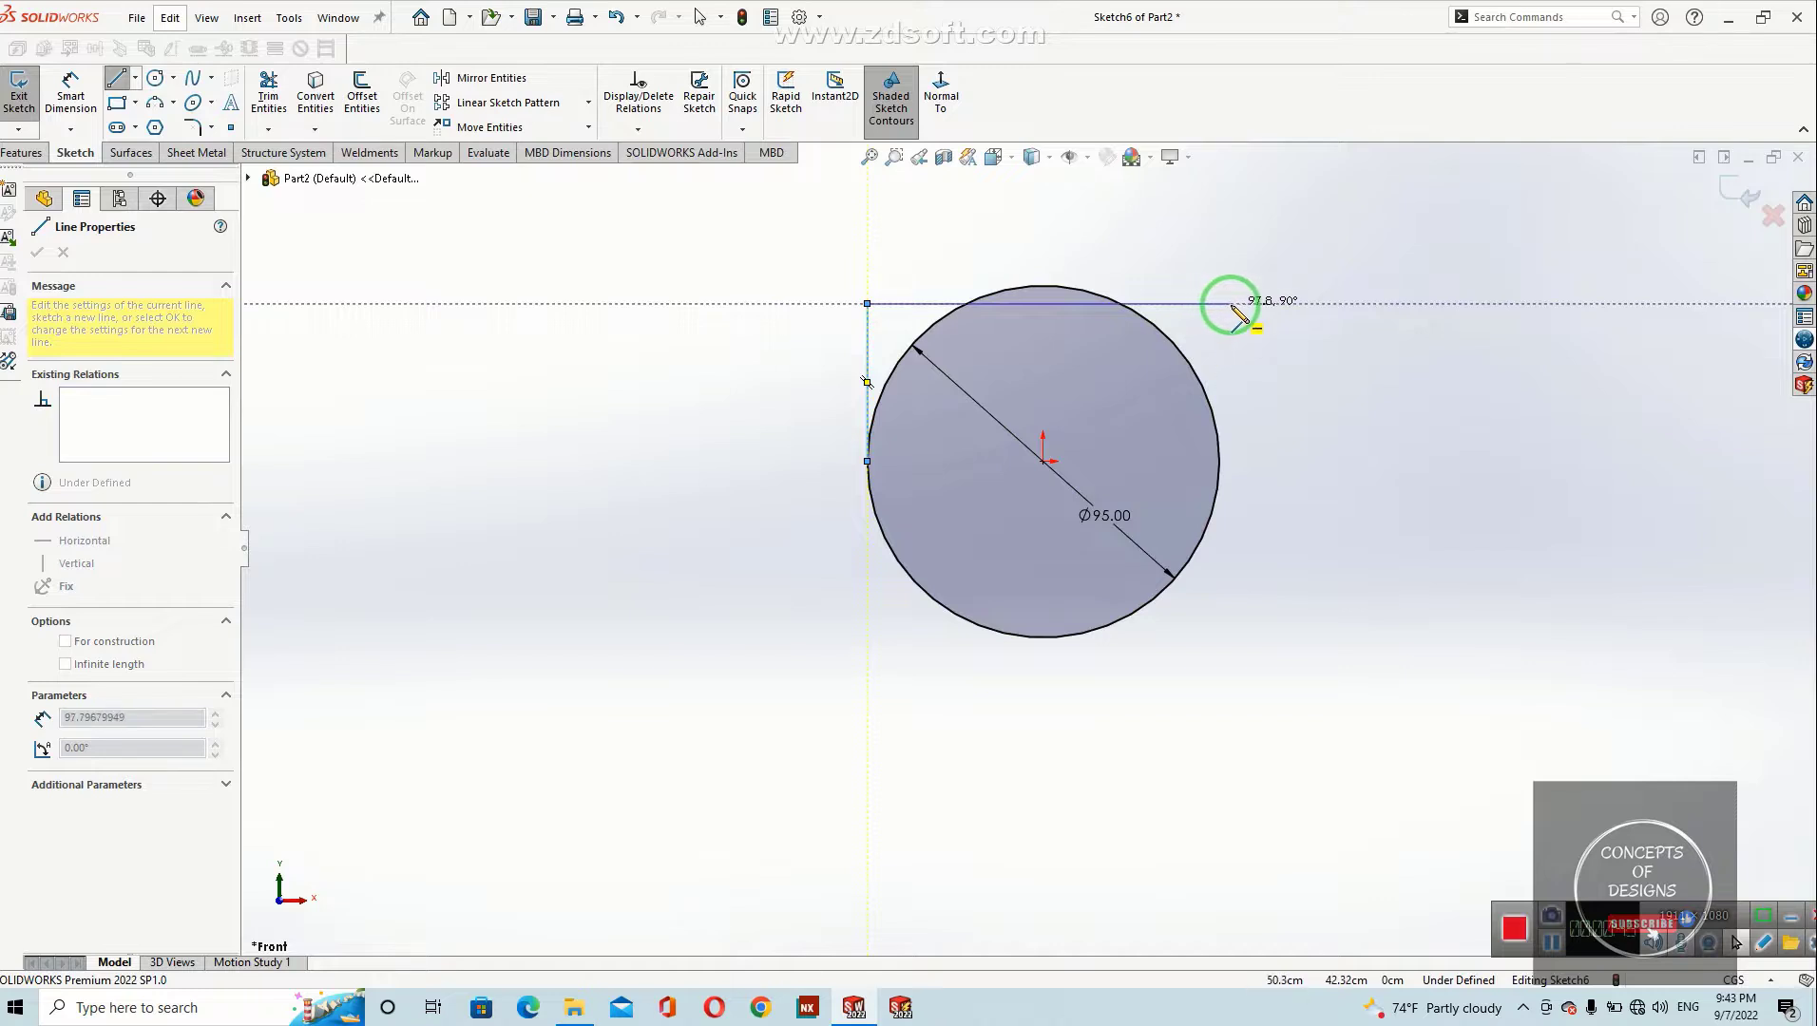
{"action": "left_click", "coordinate": [1222, 305]}
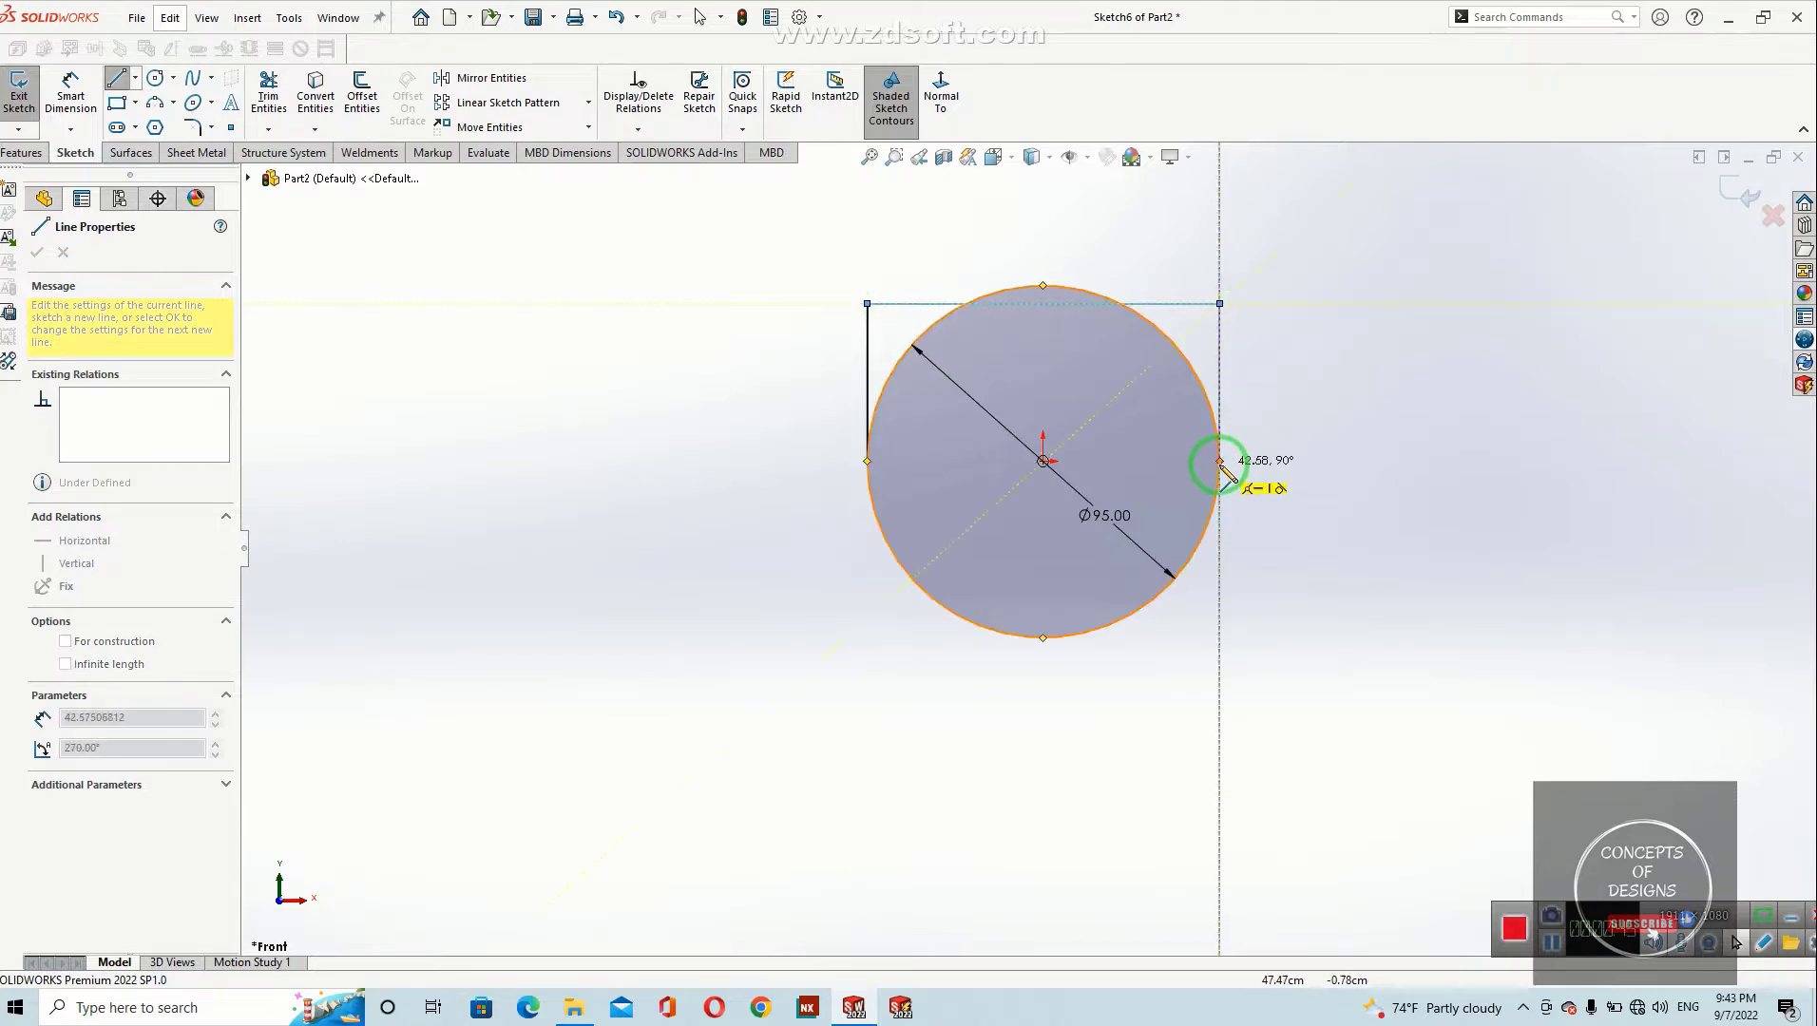
{"action": "left_click", "coordinate": [1220, 462]}
{"action": "right_click", "coordinate": [1269, 423]}
{"action": "left_click", "coordinate": [1316, 429]}
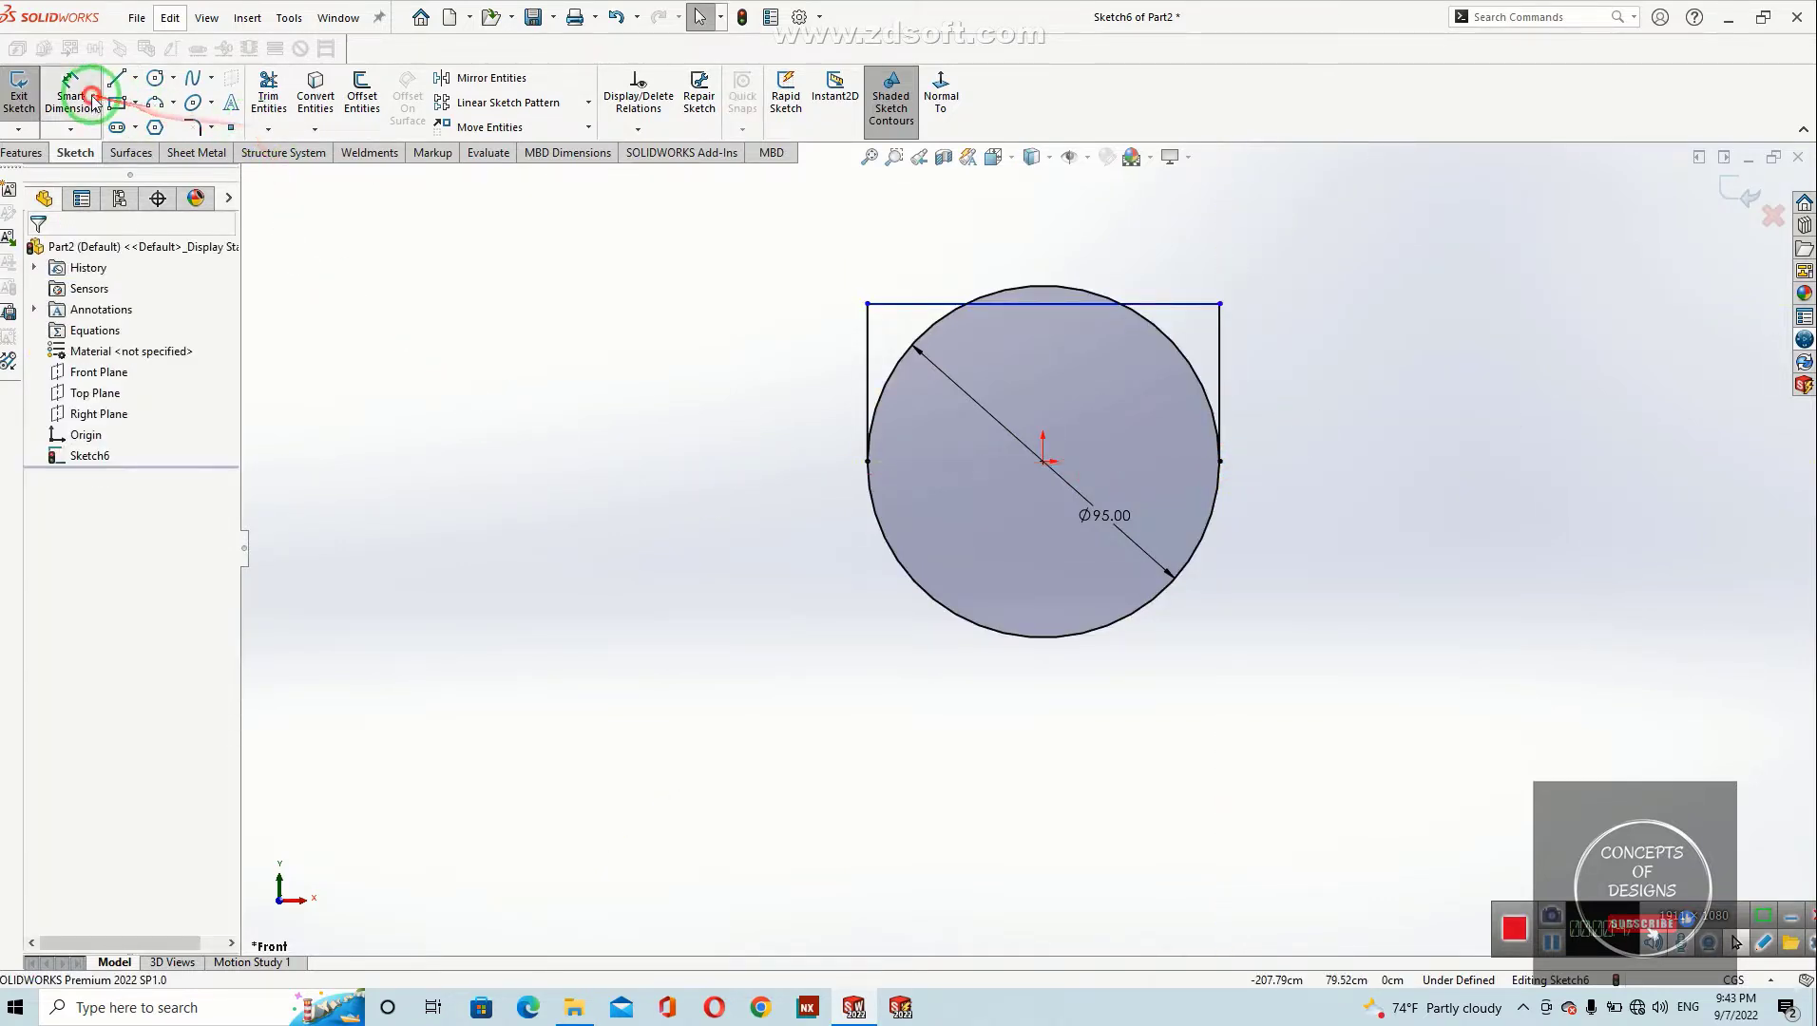
Step: Dimension the left vertical line's length and set it to 35 cm
{"action": "left_click", "coordinate": [93, 98]}
{"action": "left_click", "coordinate": [866, 347]}
{"action": "left_click", "coordinate": [750, 348]}
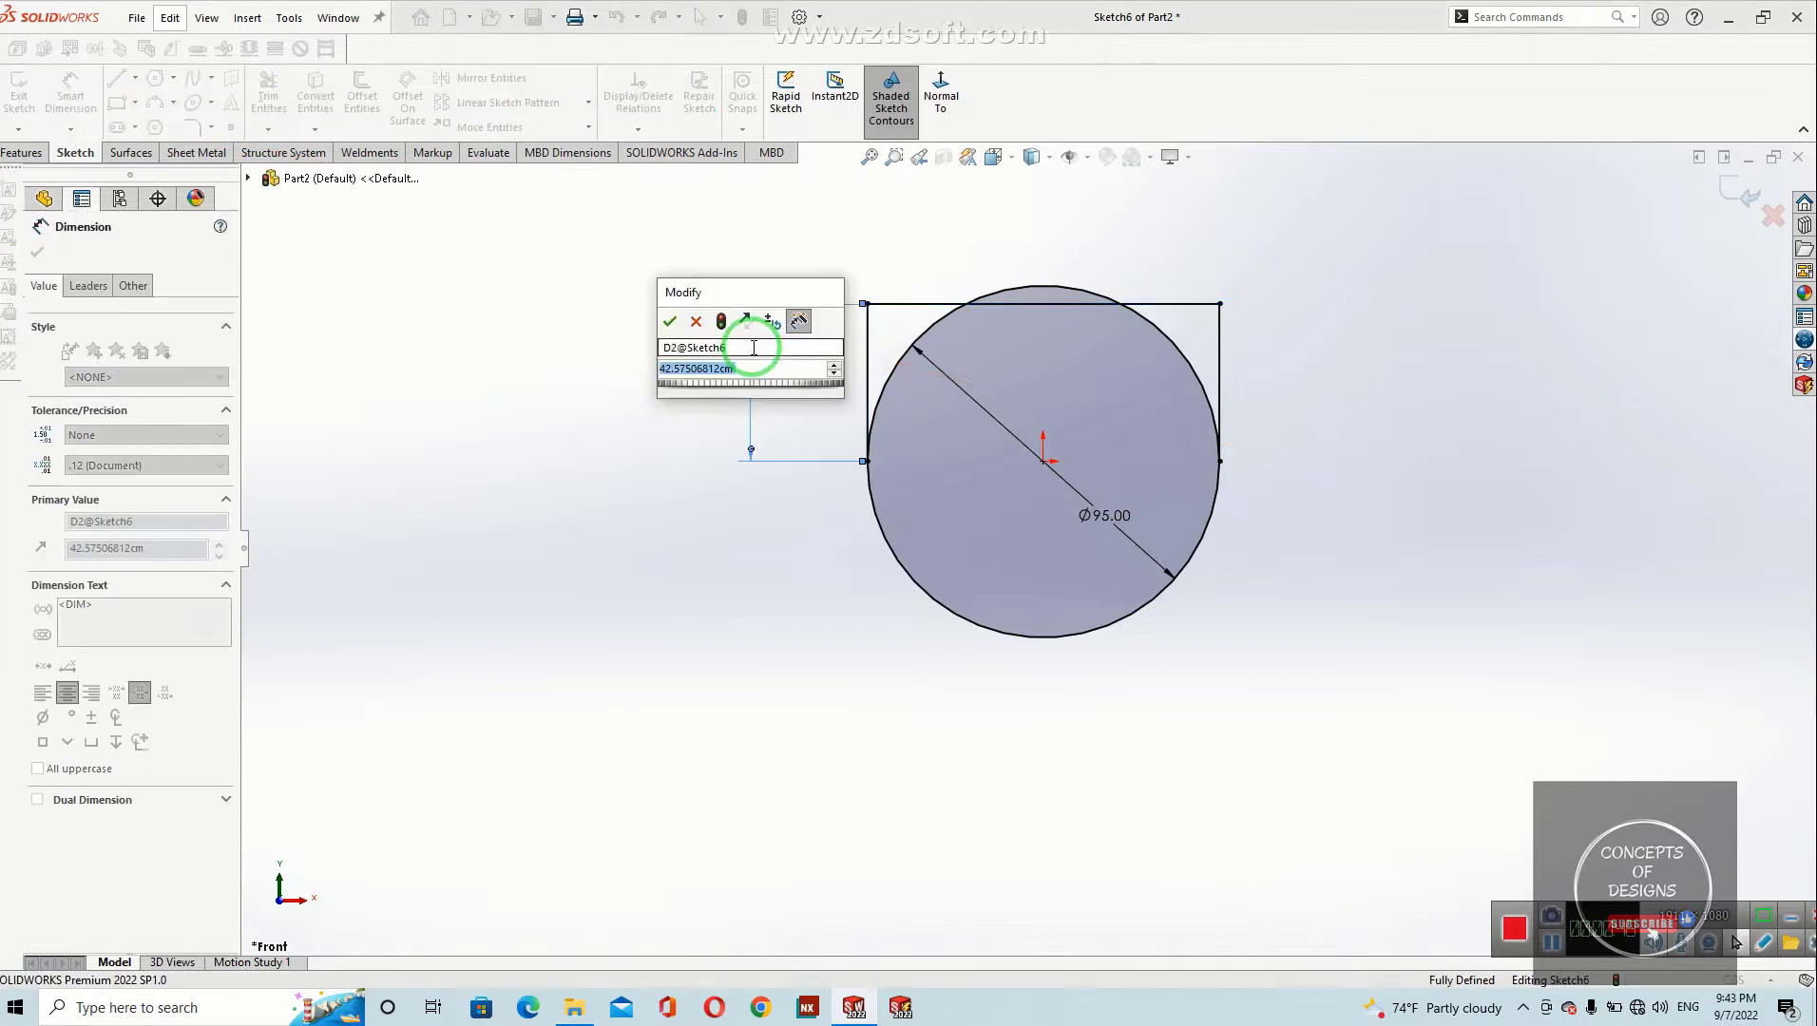
{"action": "key", "text": "Return"}
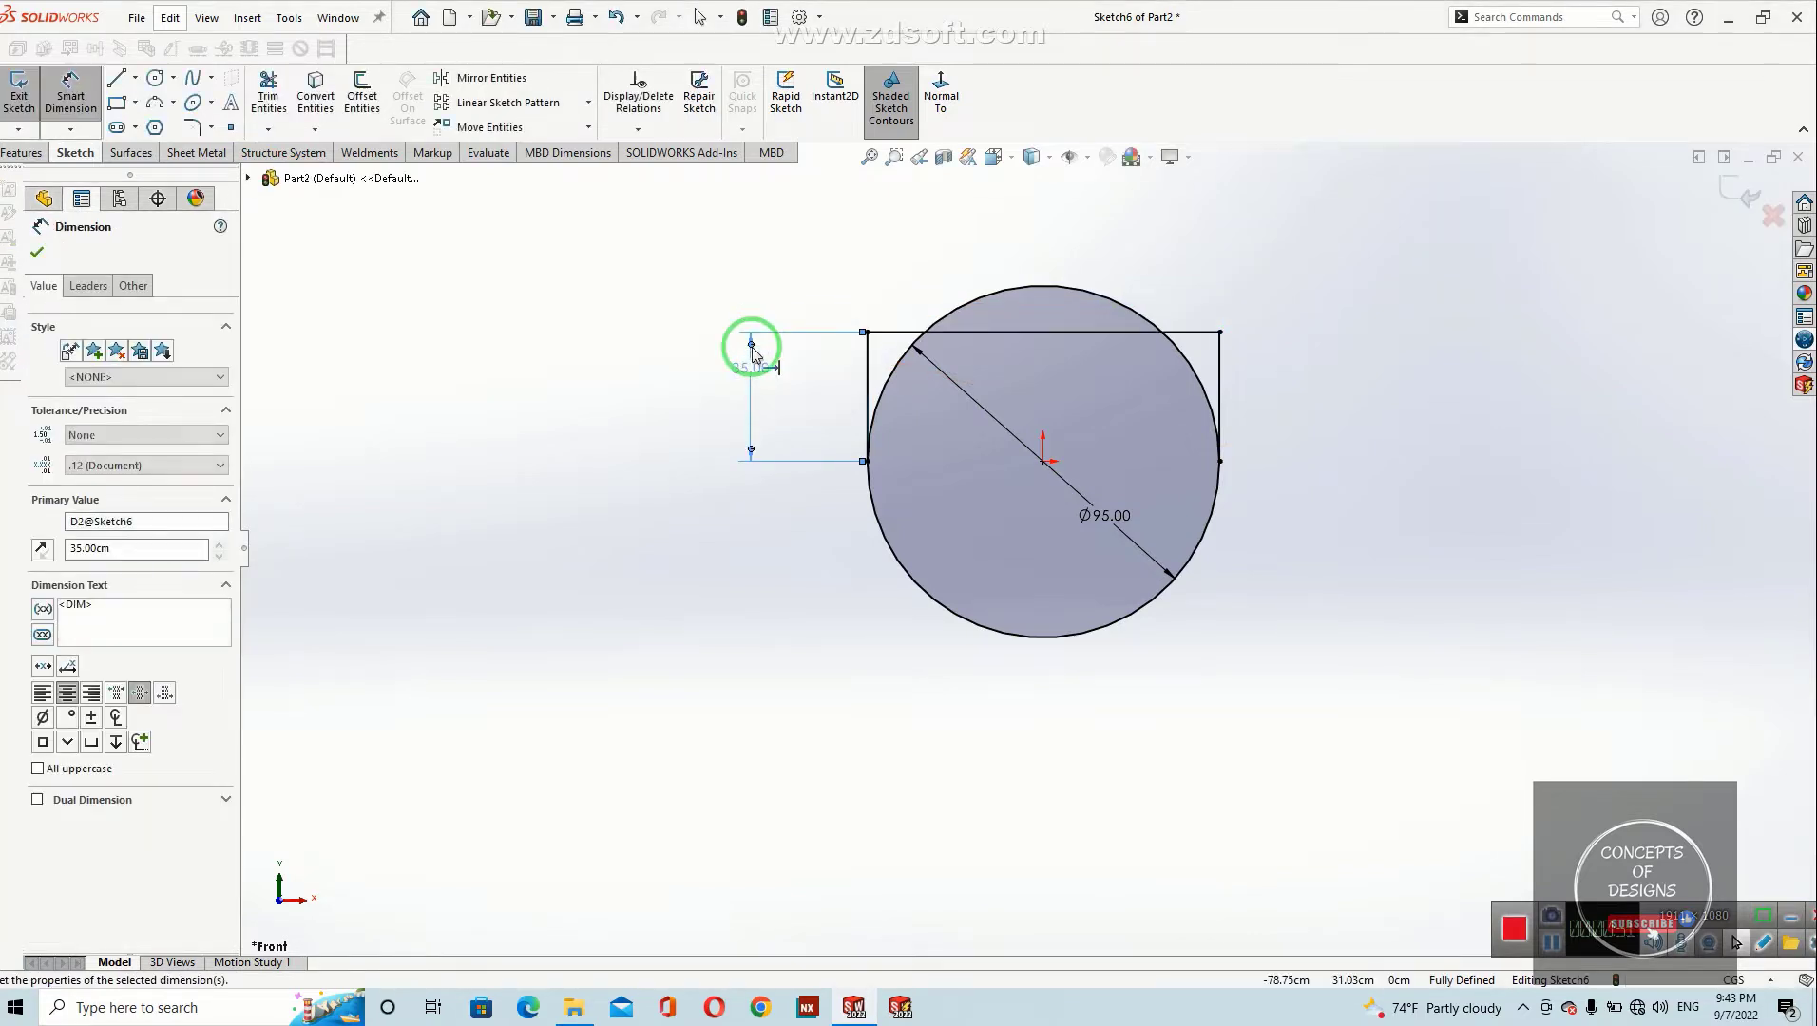
{"action": "left_click", "coordinate": [823, 622]}
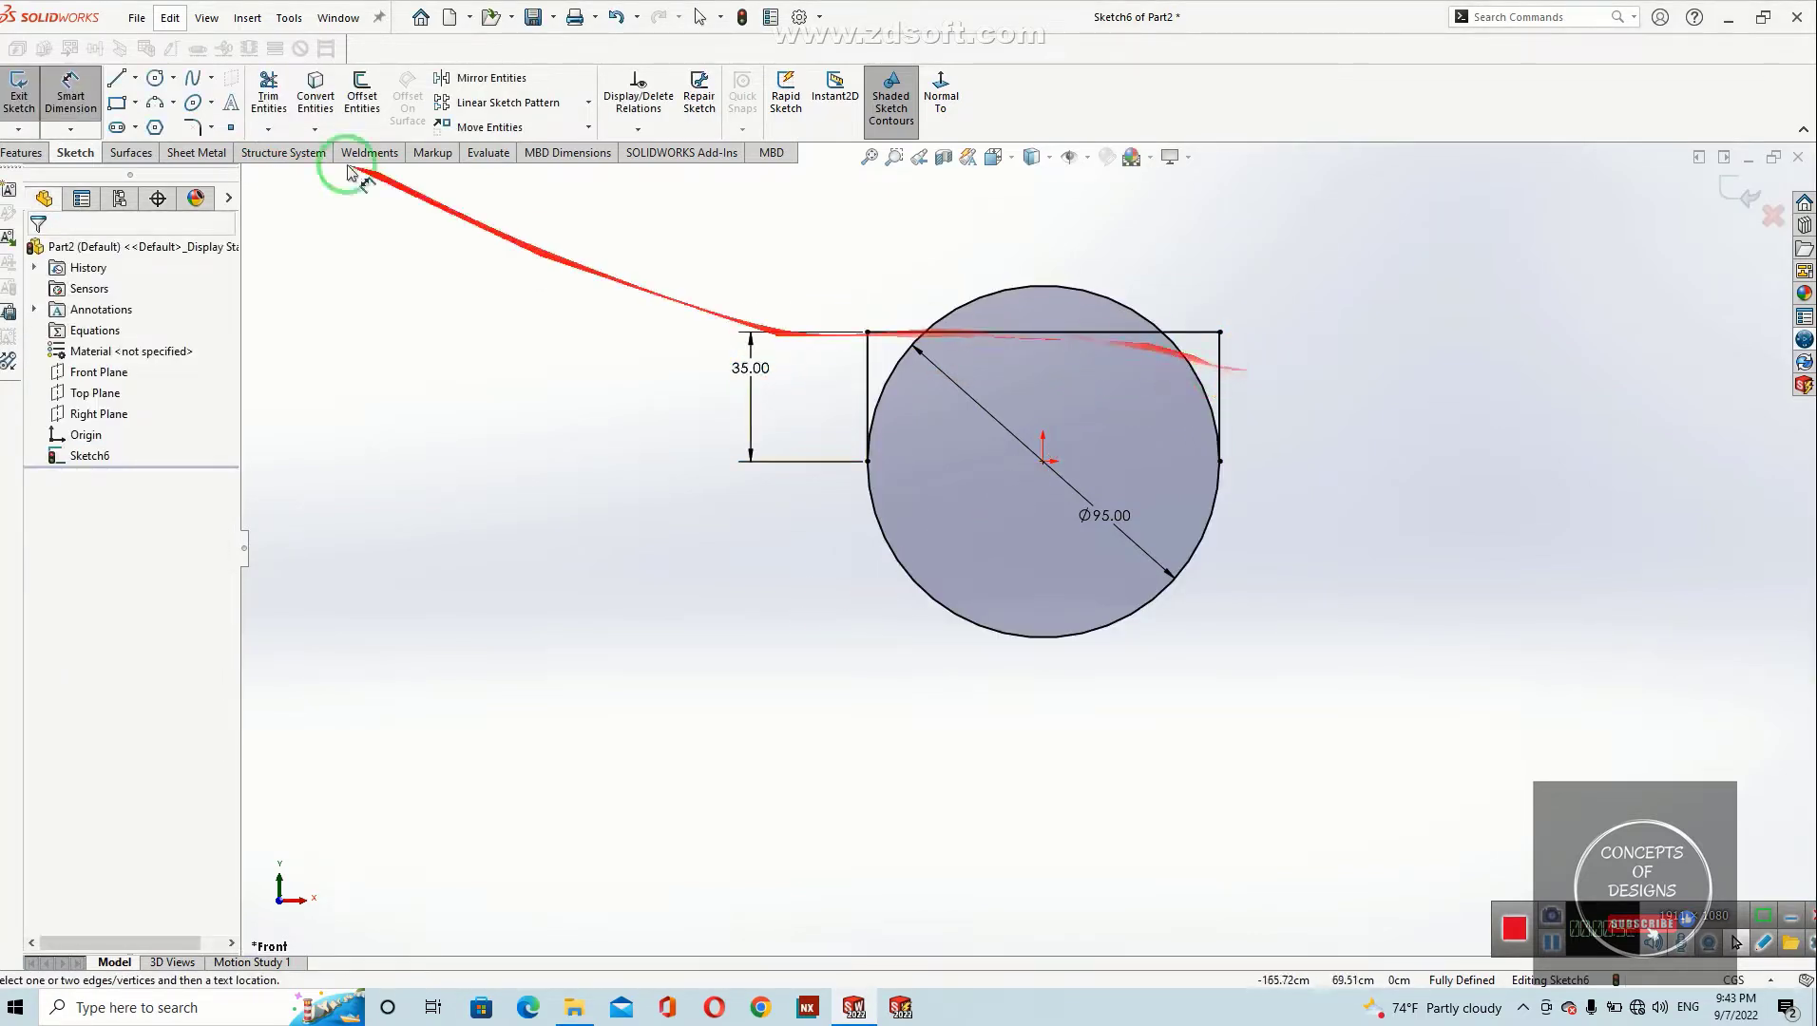
Step: Trim away the upper half of the circle and the horizontal line, leaving an open U-shaped profile
{"action": "left_click", "coordinate": [269, 92]}
{"action": "left_click_drag", "start_coordinate": [1092, 259], "coordinate": [1066, 395]}
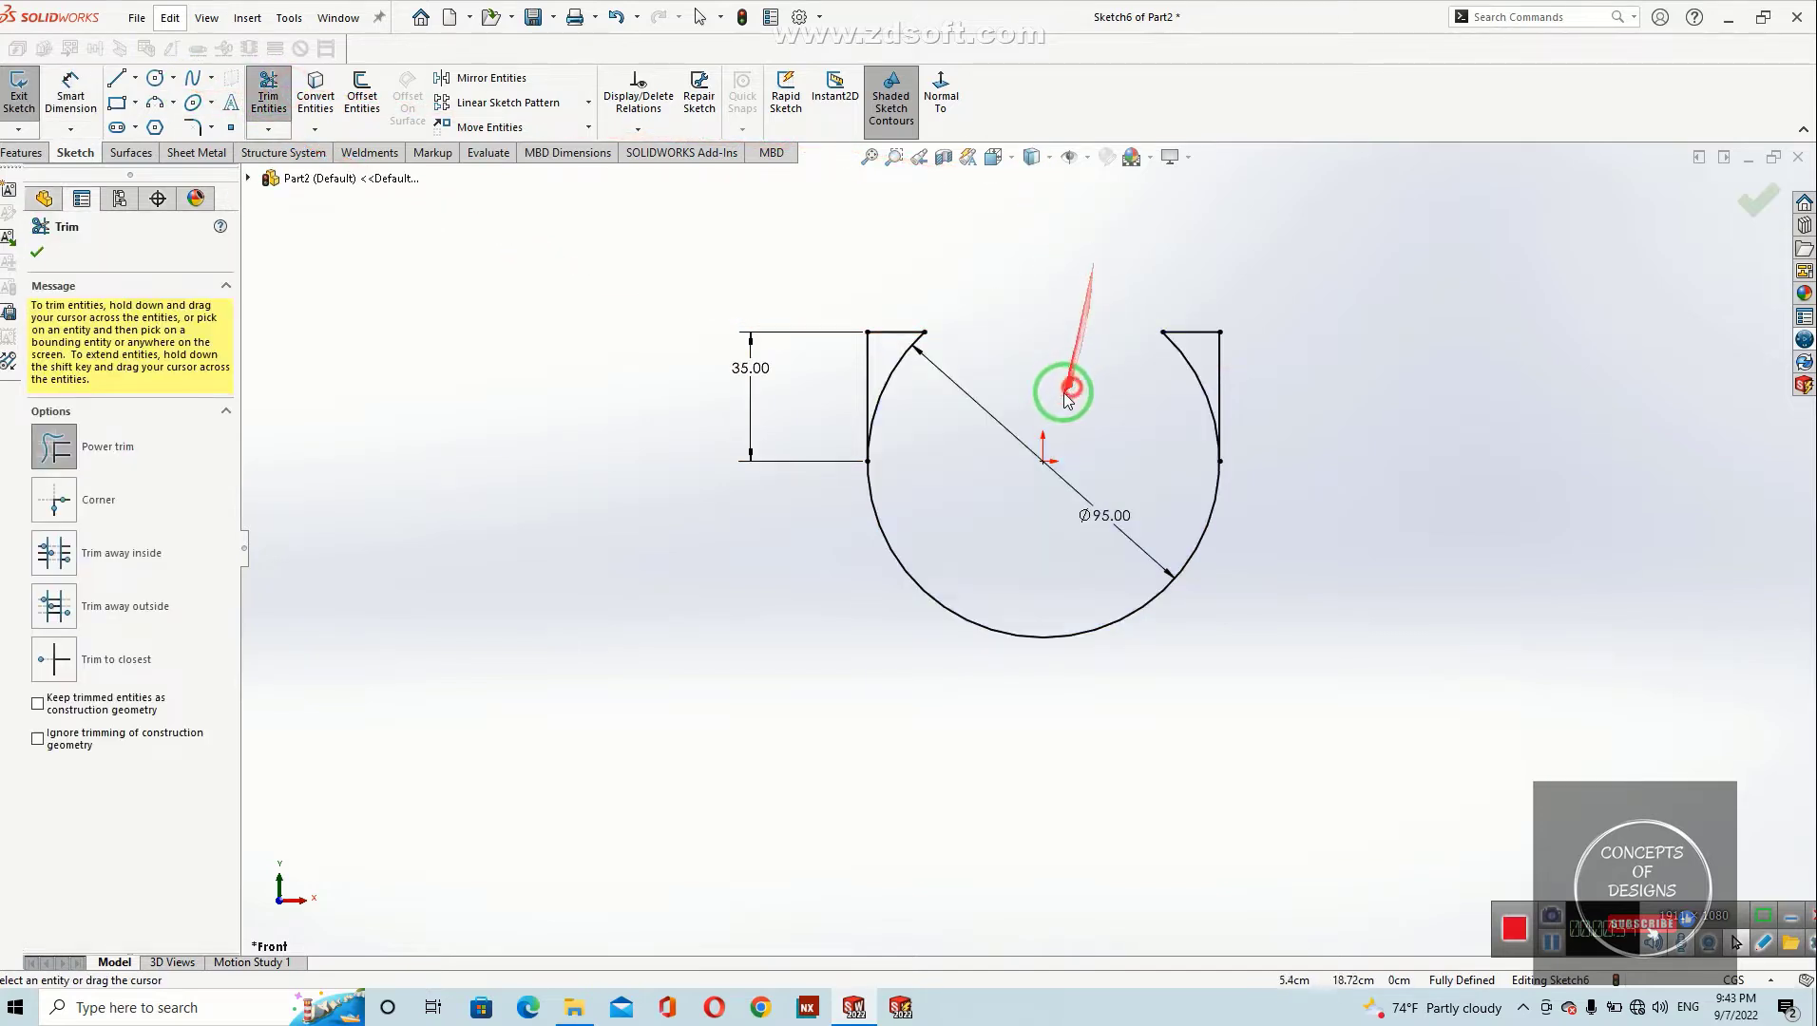
{"action": "mouse_move", "coordinate": [909, 407]}
{"action": "left_mouse_down"}
{"action": "mouse_move", "coordinate": [1188, 284]}
{"action": "mouse_move", "coordinate": [1164, 385]}
{"action": "mouse_move", "coordinate": [742, 263]}
{"action": "mouse_move", "coordinate": [713, 504]}
{"action": "left_mouse_up"}
{"action": "key", "text": "Escape"}
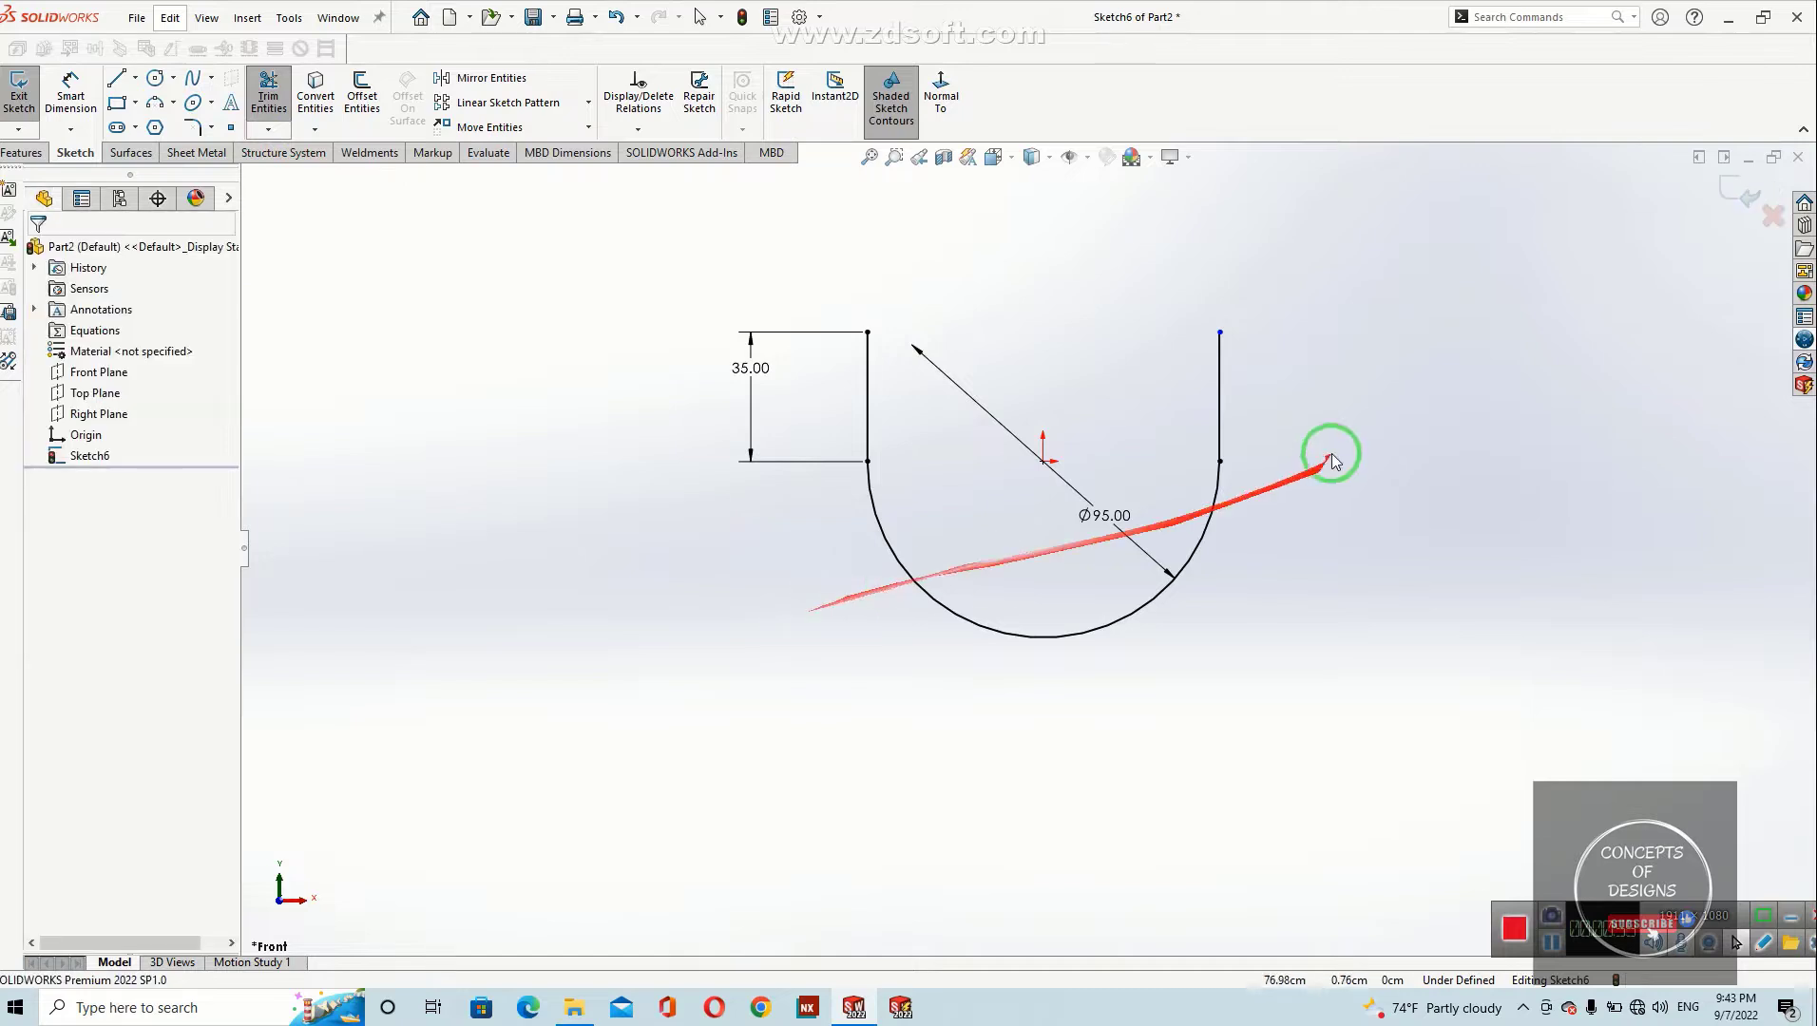
Step: Add an equal relation between the right and left vertical lines of the U profile
{"action": "left_click", "coordinate": [1221, 395]}
{"action": "left_click", "coordinate": [865, 405], "text": "ctrl"}
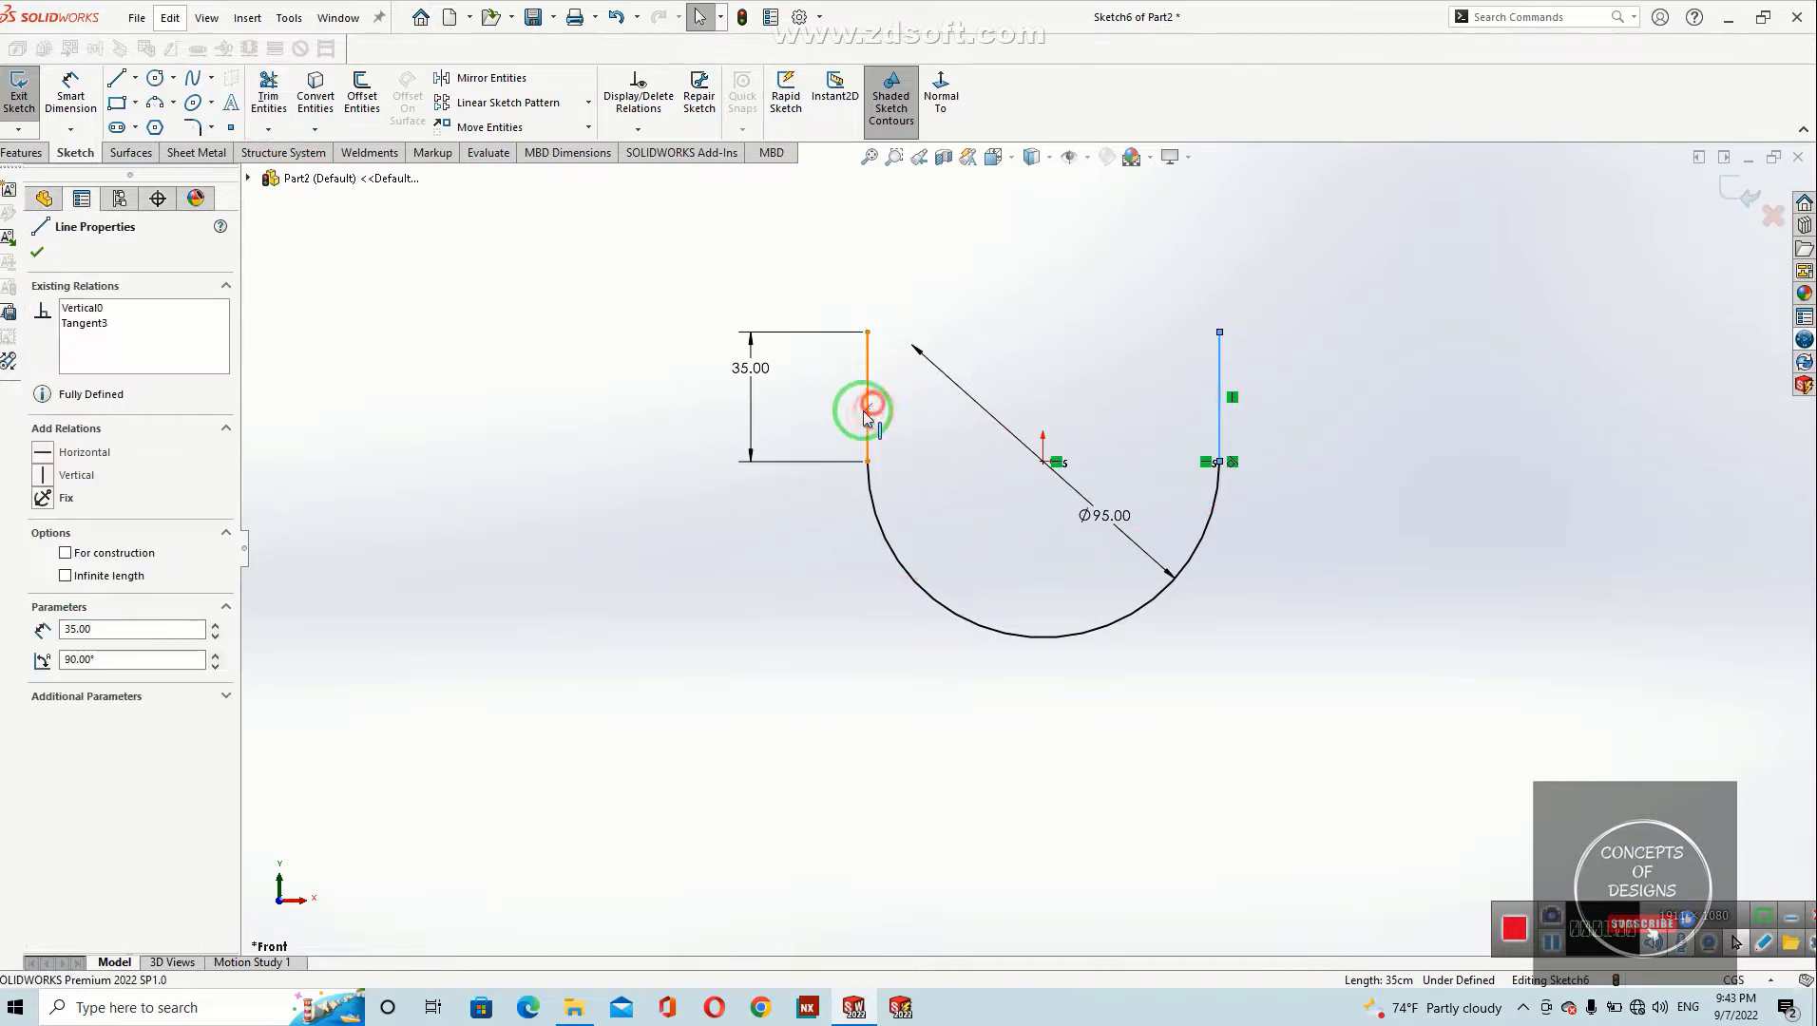
{"action": "left_click", "coordinate": [40, 673]}
{"action": "key", "text": "Escape"}
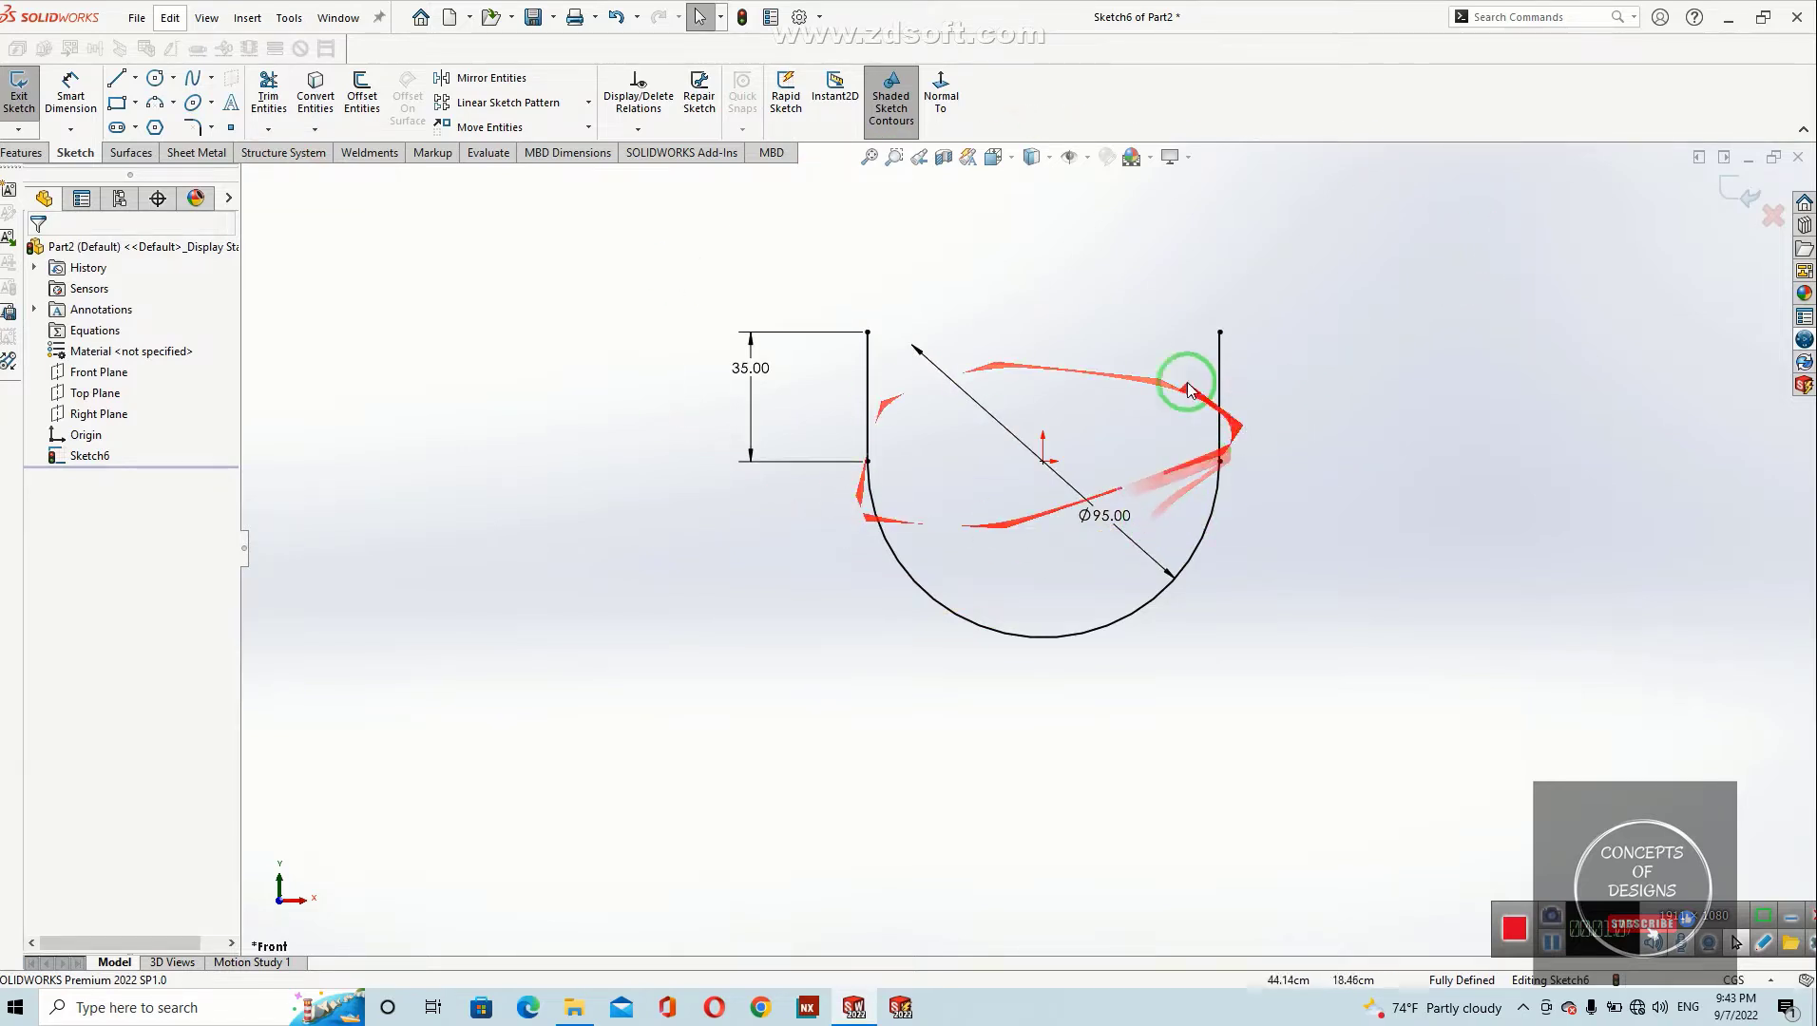
Step: Close the U profile with a horizontal line joining the upper endpoints of the two vertical lines
{"action": "scroll", "coordinate": [1014, 494], "scroll_direction": "up", "scroll_amount": 1}
{"action": "scroll", "coordinate": [1107, 468], "scroll_direction": "down", "scroll_amount": 3}
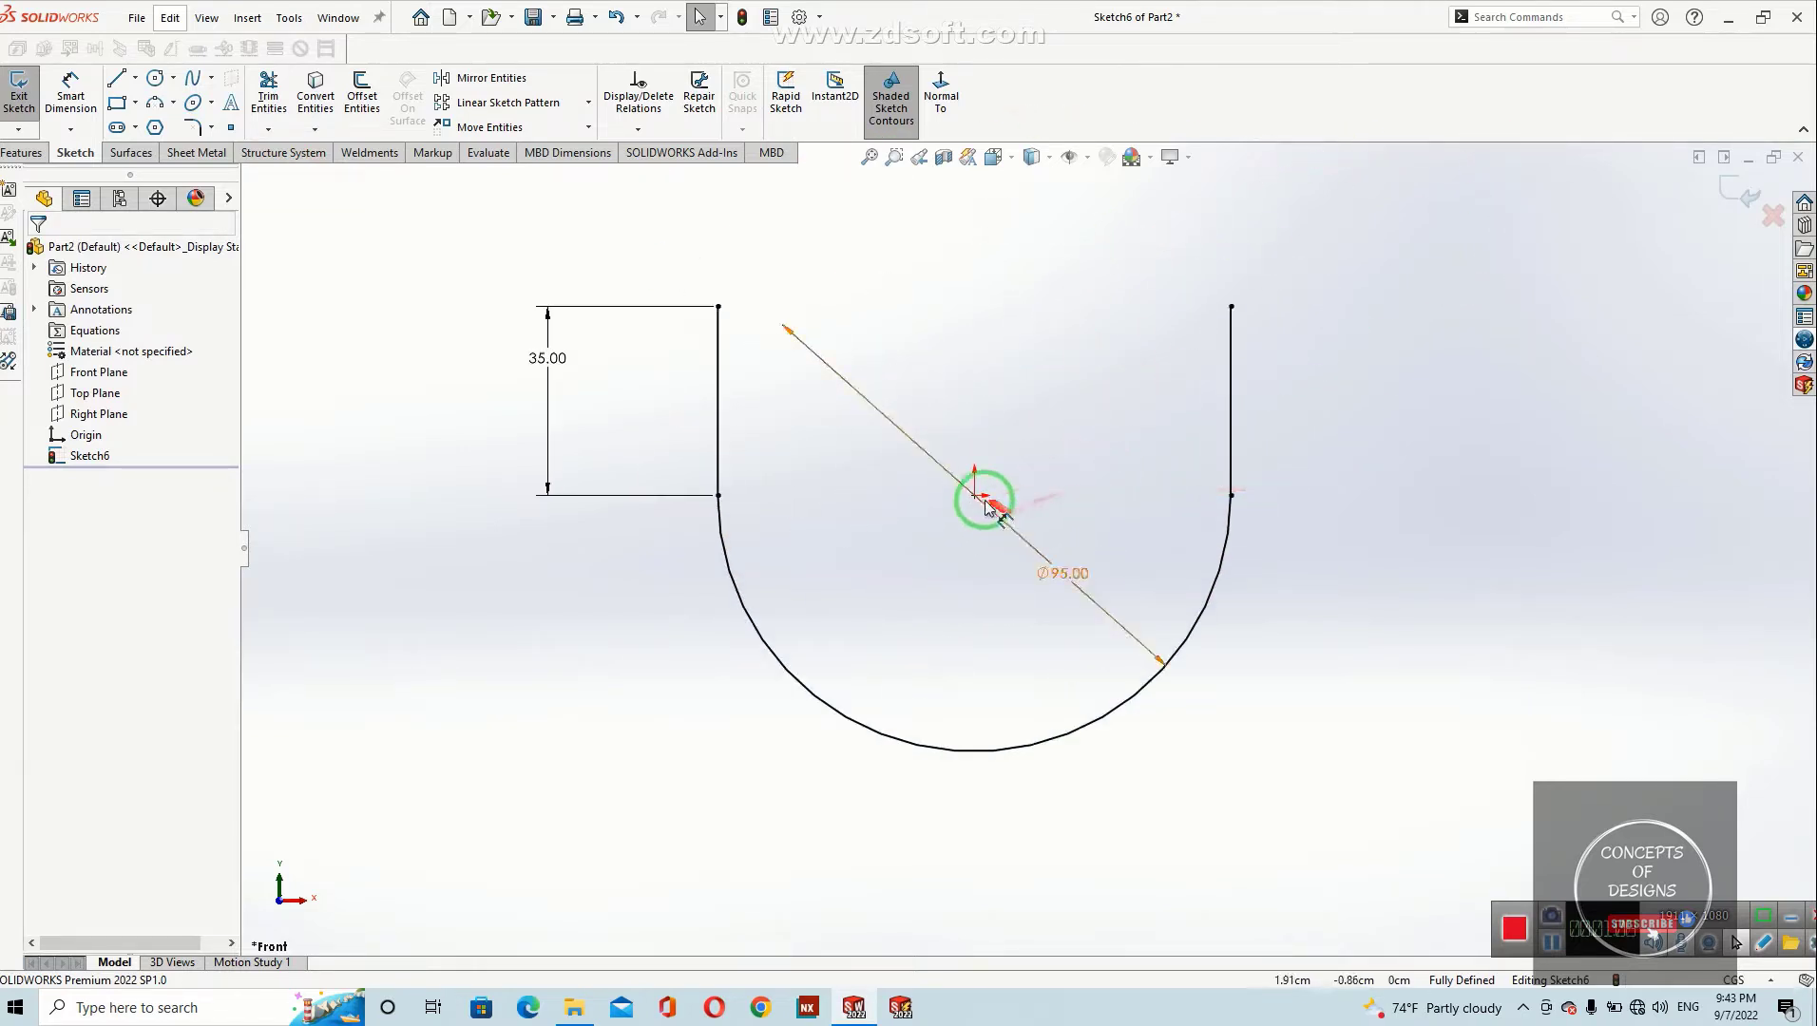
{"action": "left_click", "coordinate": [117, 78]}
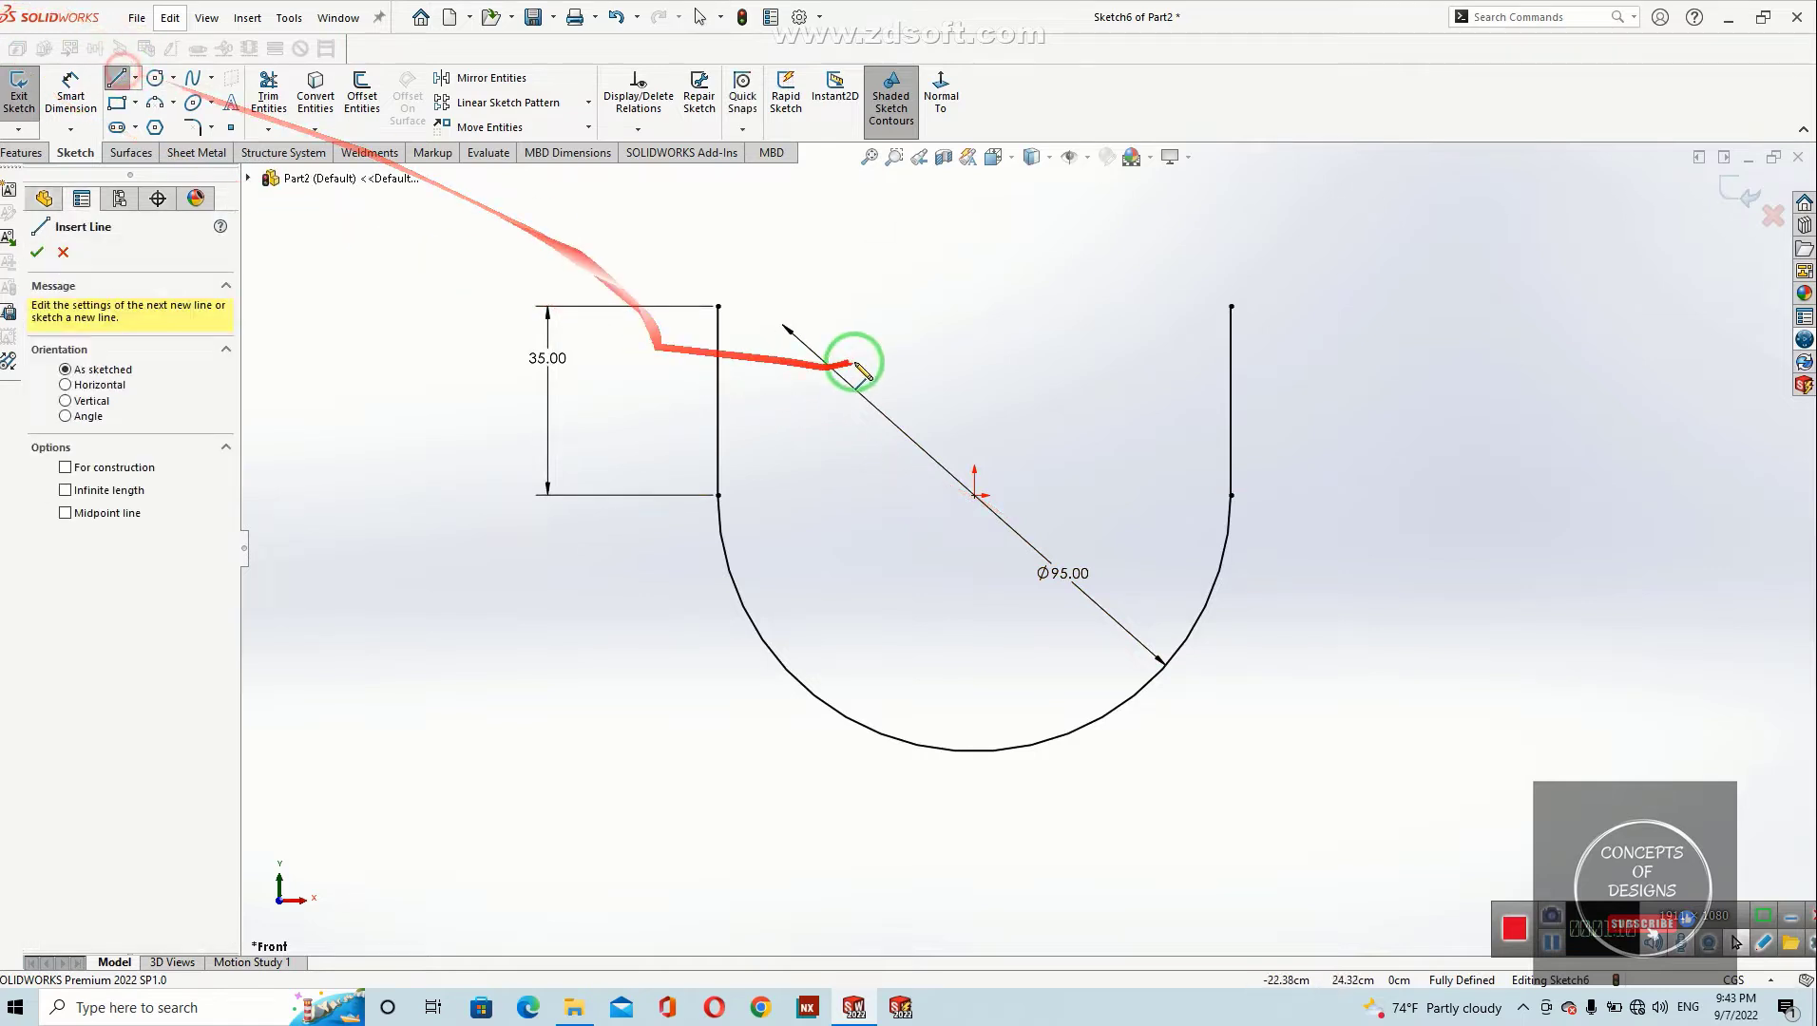
{"action": "left_click", "coordinate": [718, 307]}
{"action": "left_click", "coordinate": [1232, 306]}
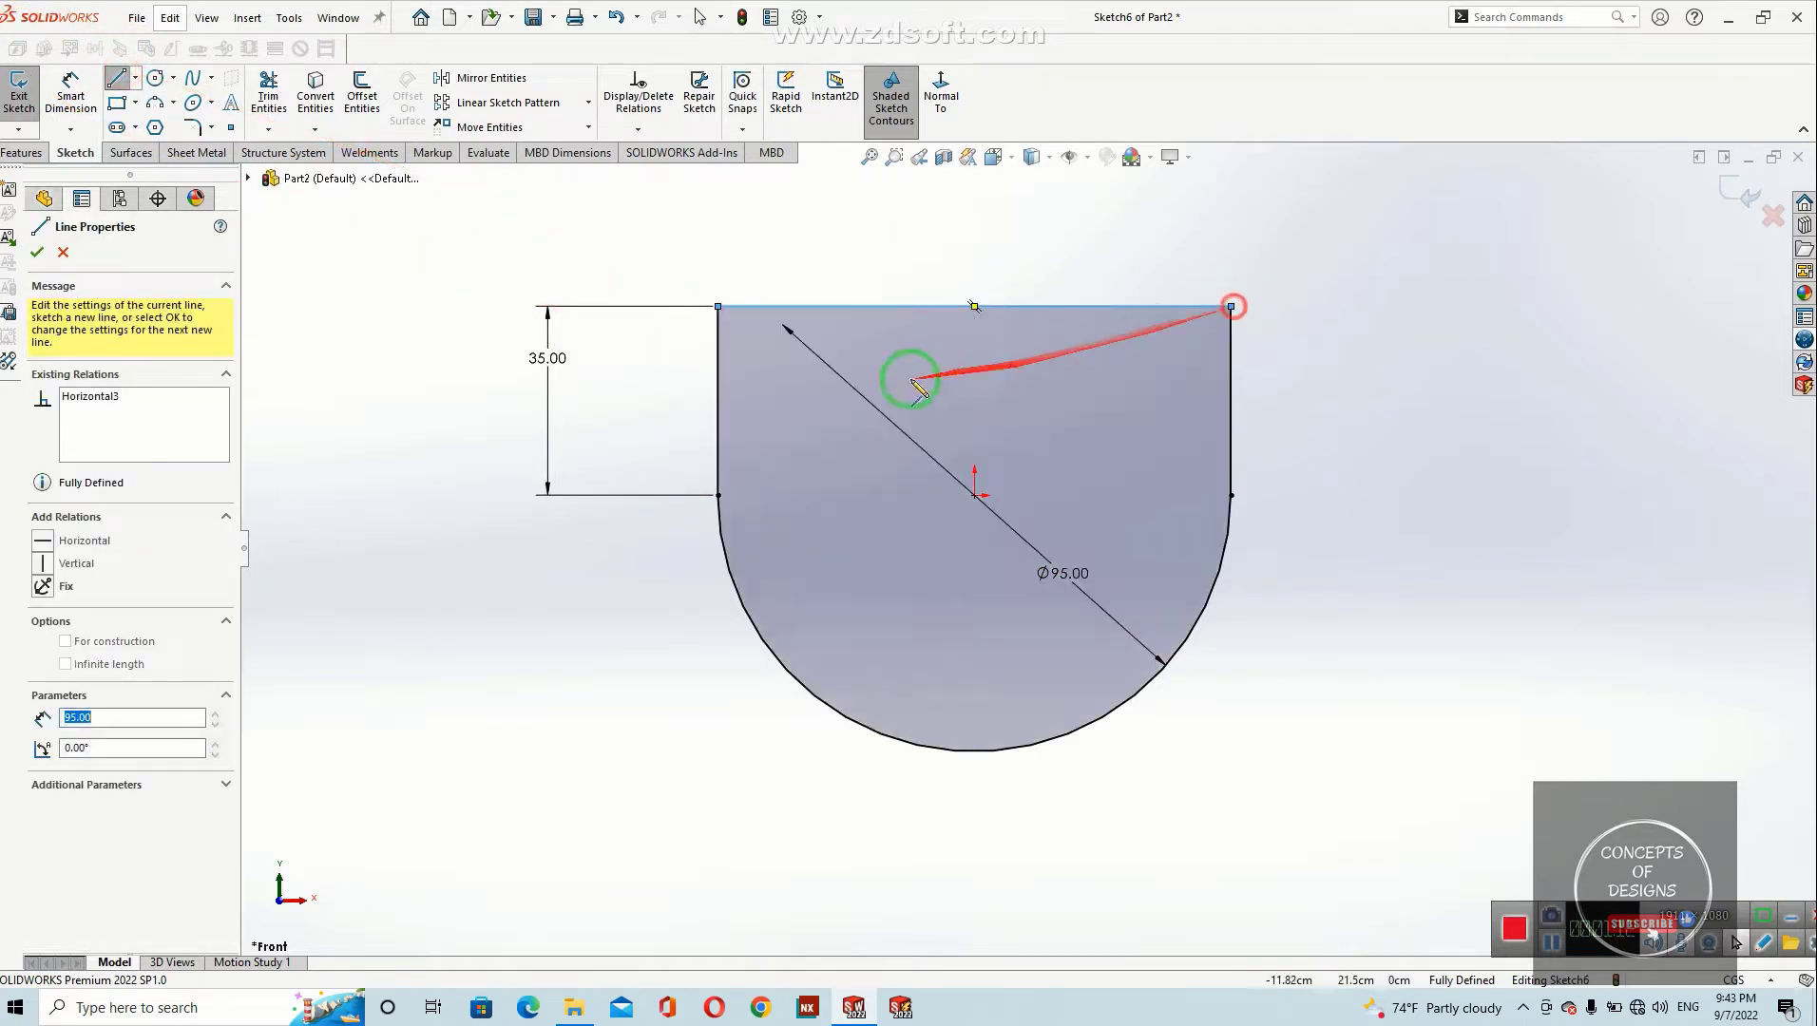
Step: Extrude the closed U profile as a blind boss 150 cm deep
{"action": "scroll", "coordinate": [936, 371], "scroll_direction": "up", "scroll_amount": 2}
{"action": "left_click", "coordinate": [40, 149]}
{"action": "left_click", "coordinate": [32, 109]}
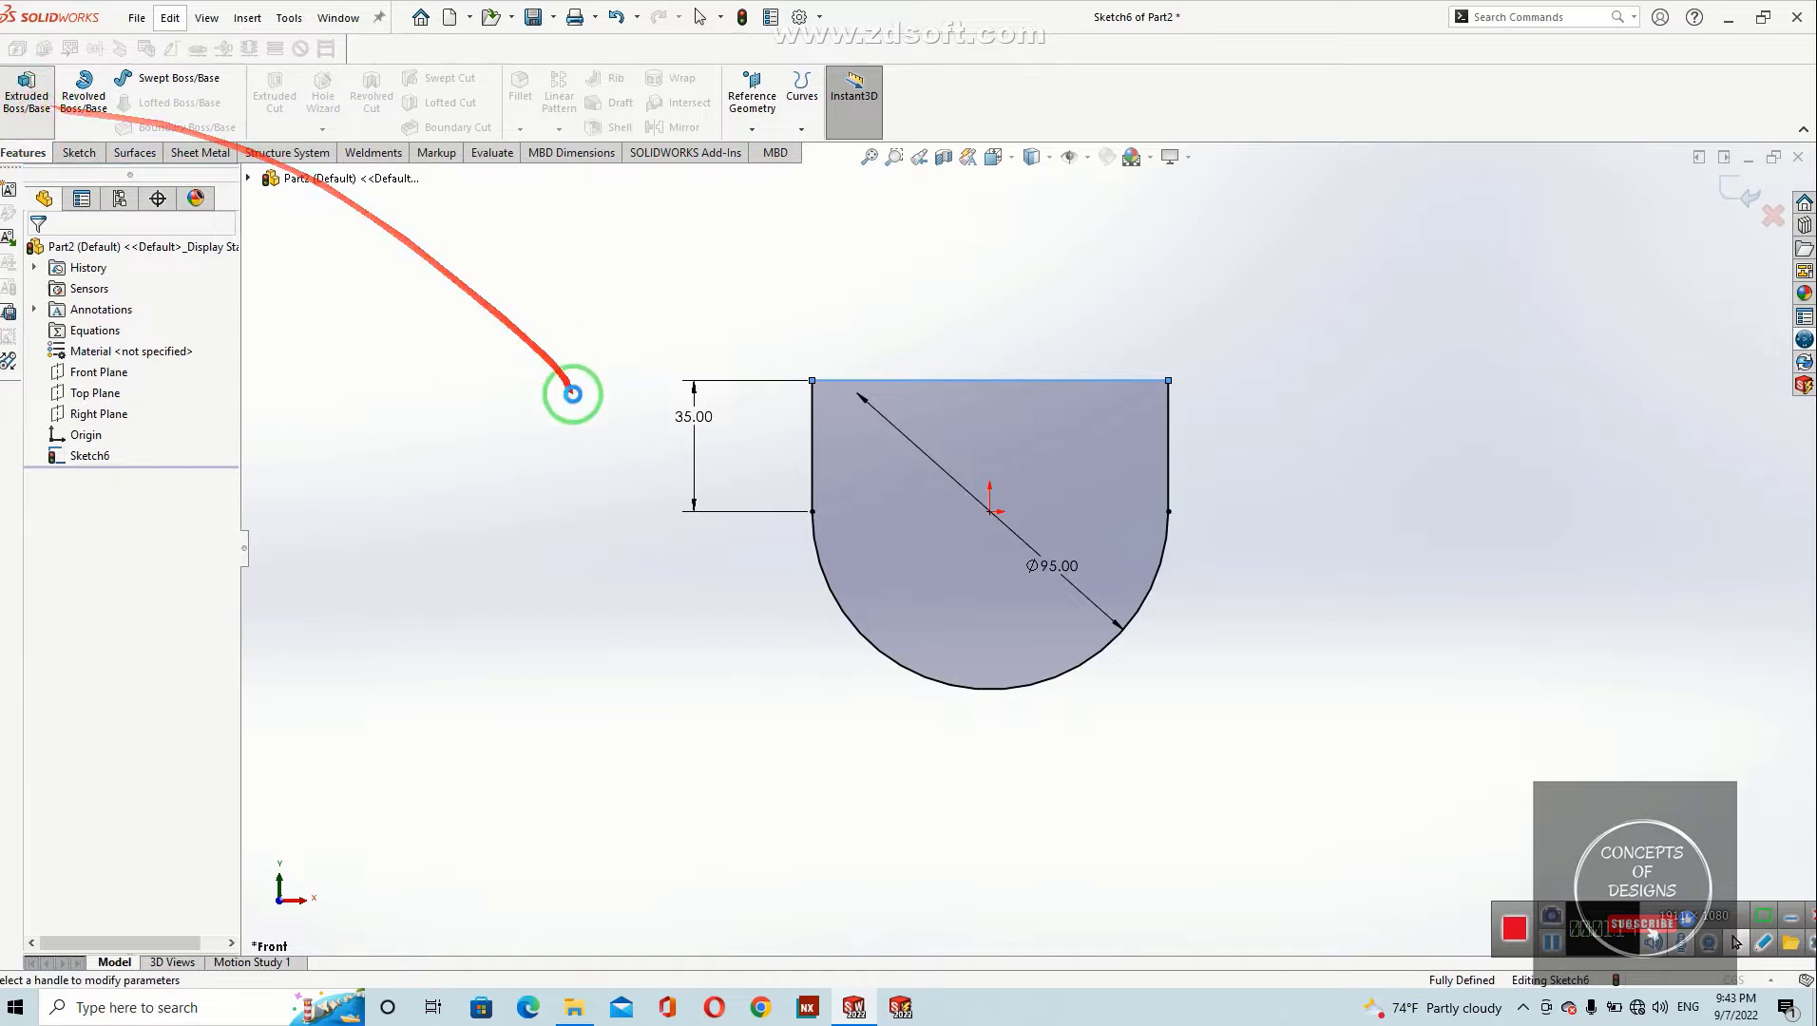
{"action": "left_click", "coordinate": [32, 252]}
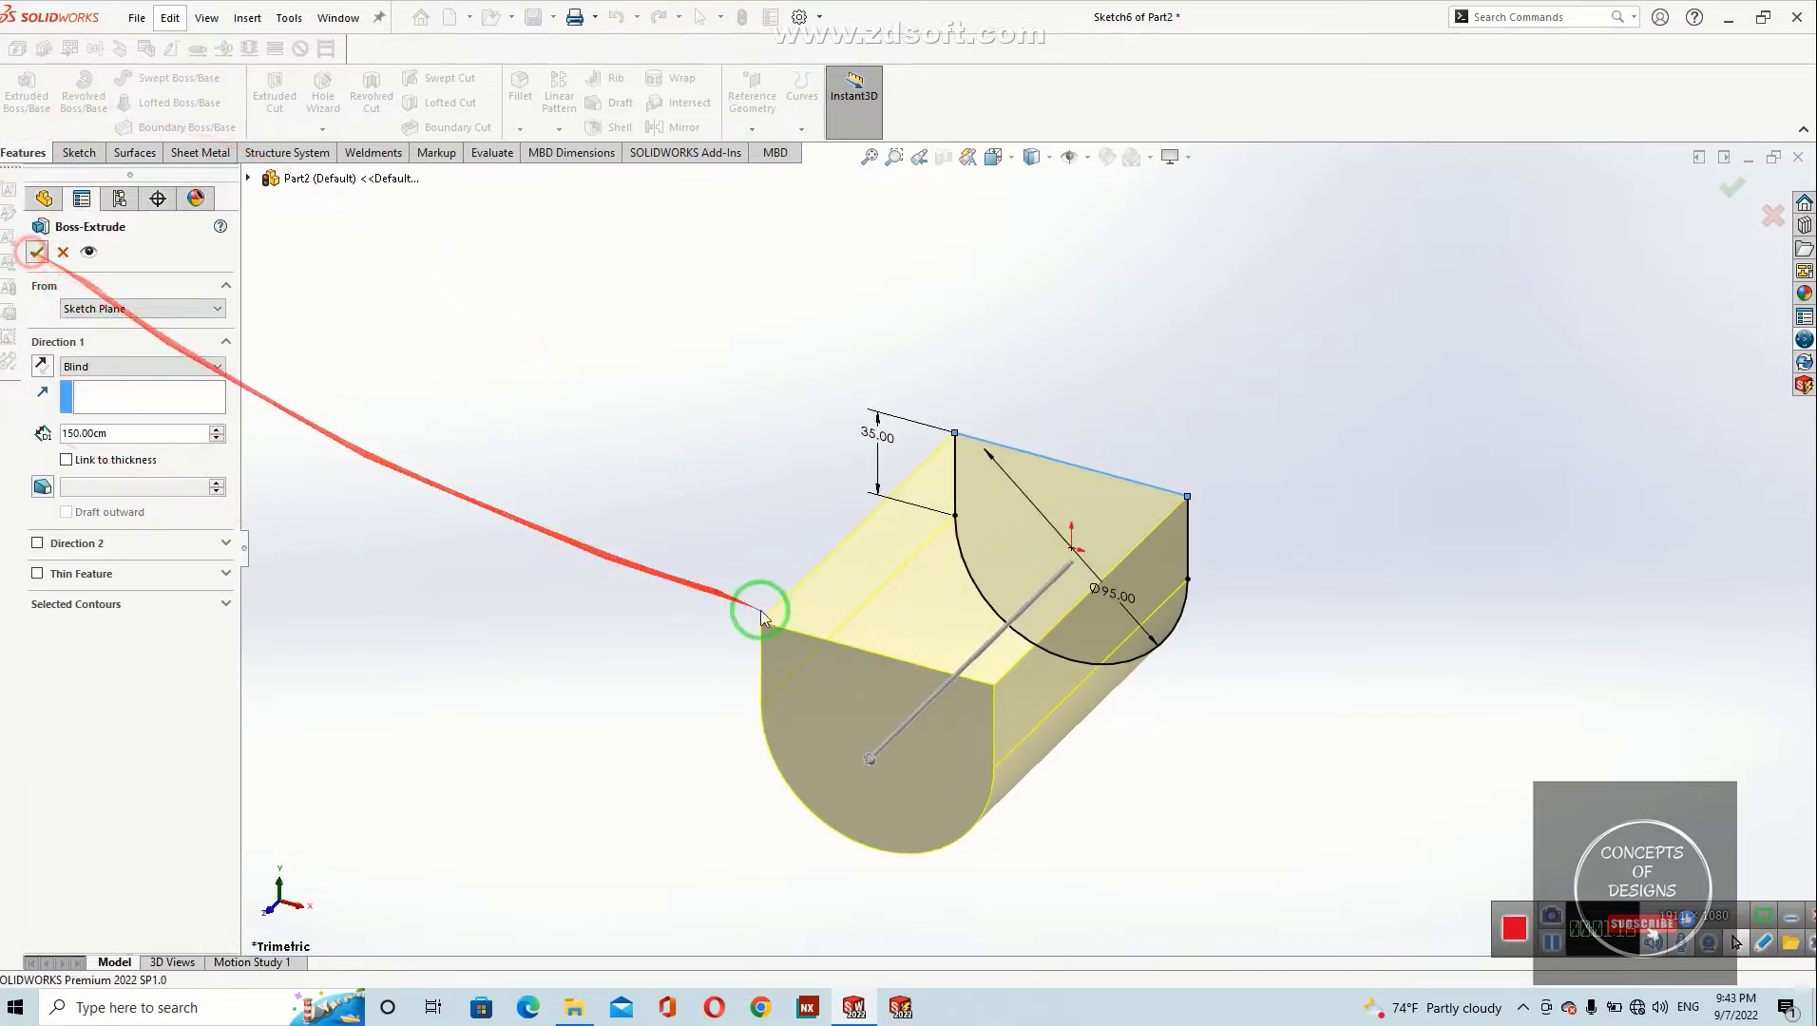
Step: Evaluate the part's mass properties, highlight the volume value and close the report
{"action": "left_click", "coordinate": [275, 153]}
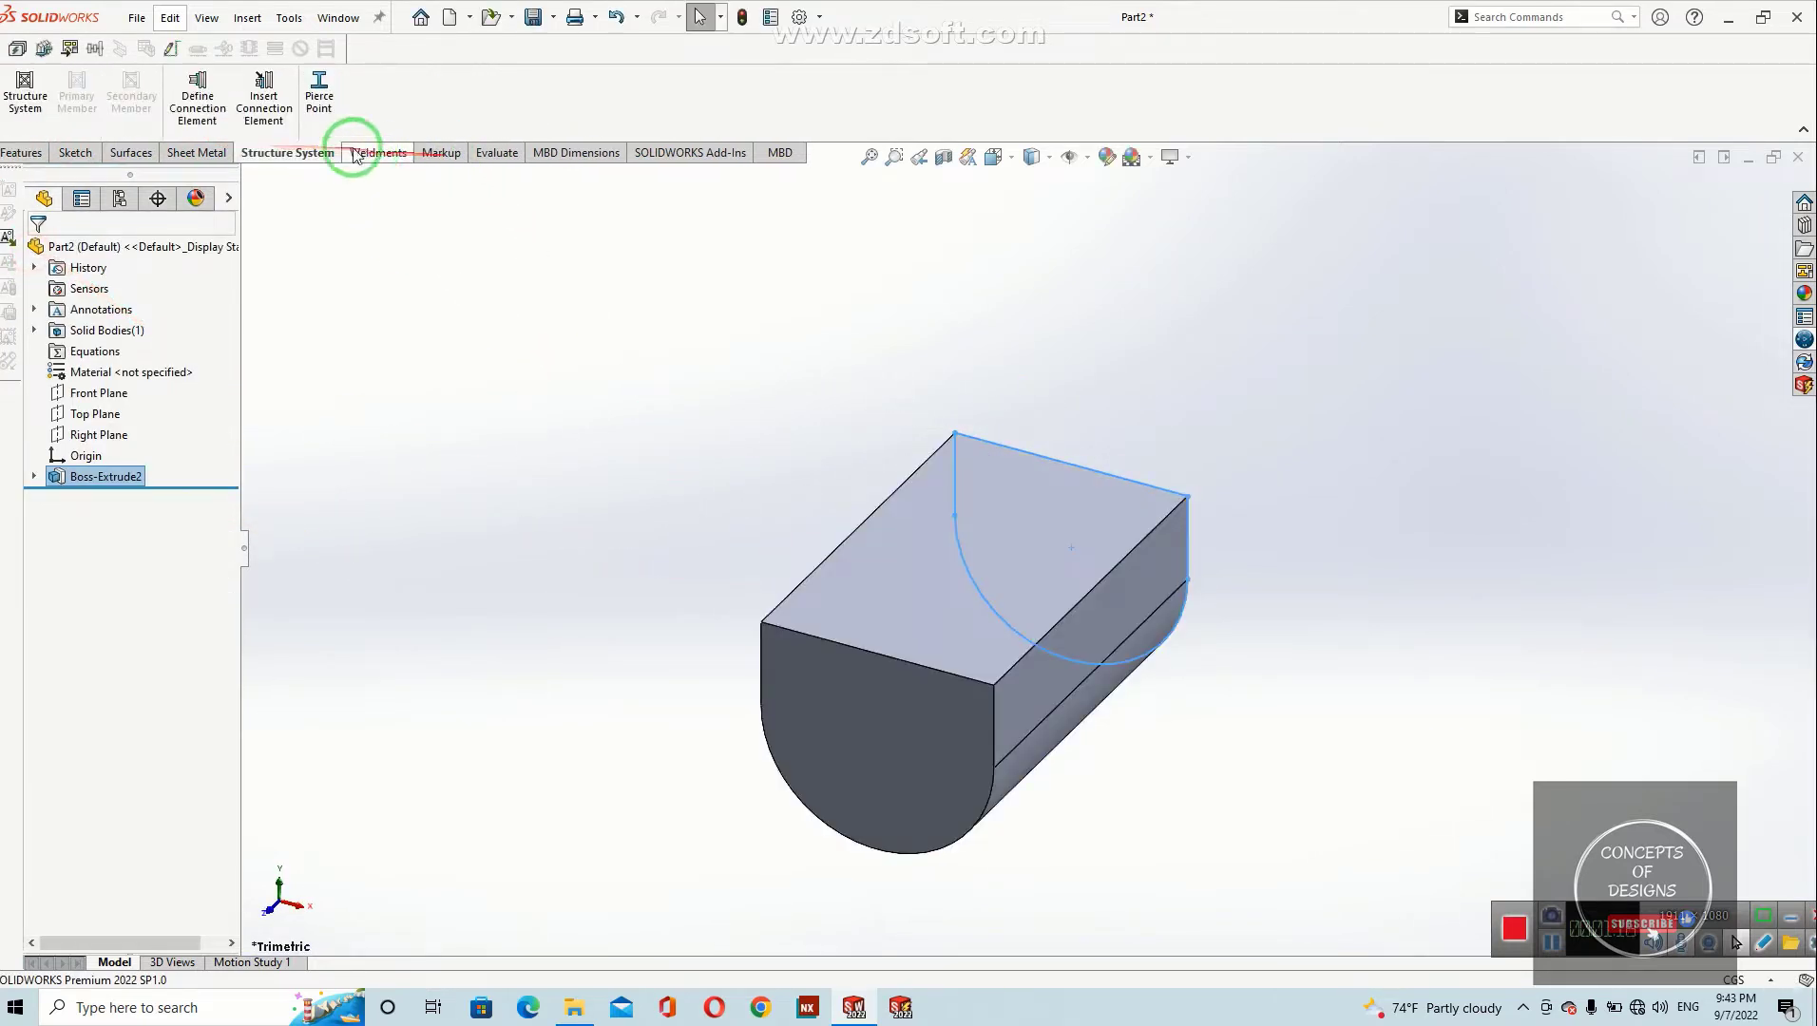
{"action": "left_click", "coordinate": [490, 153]}
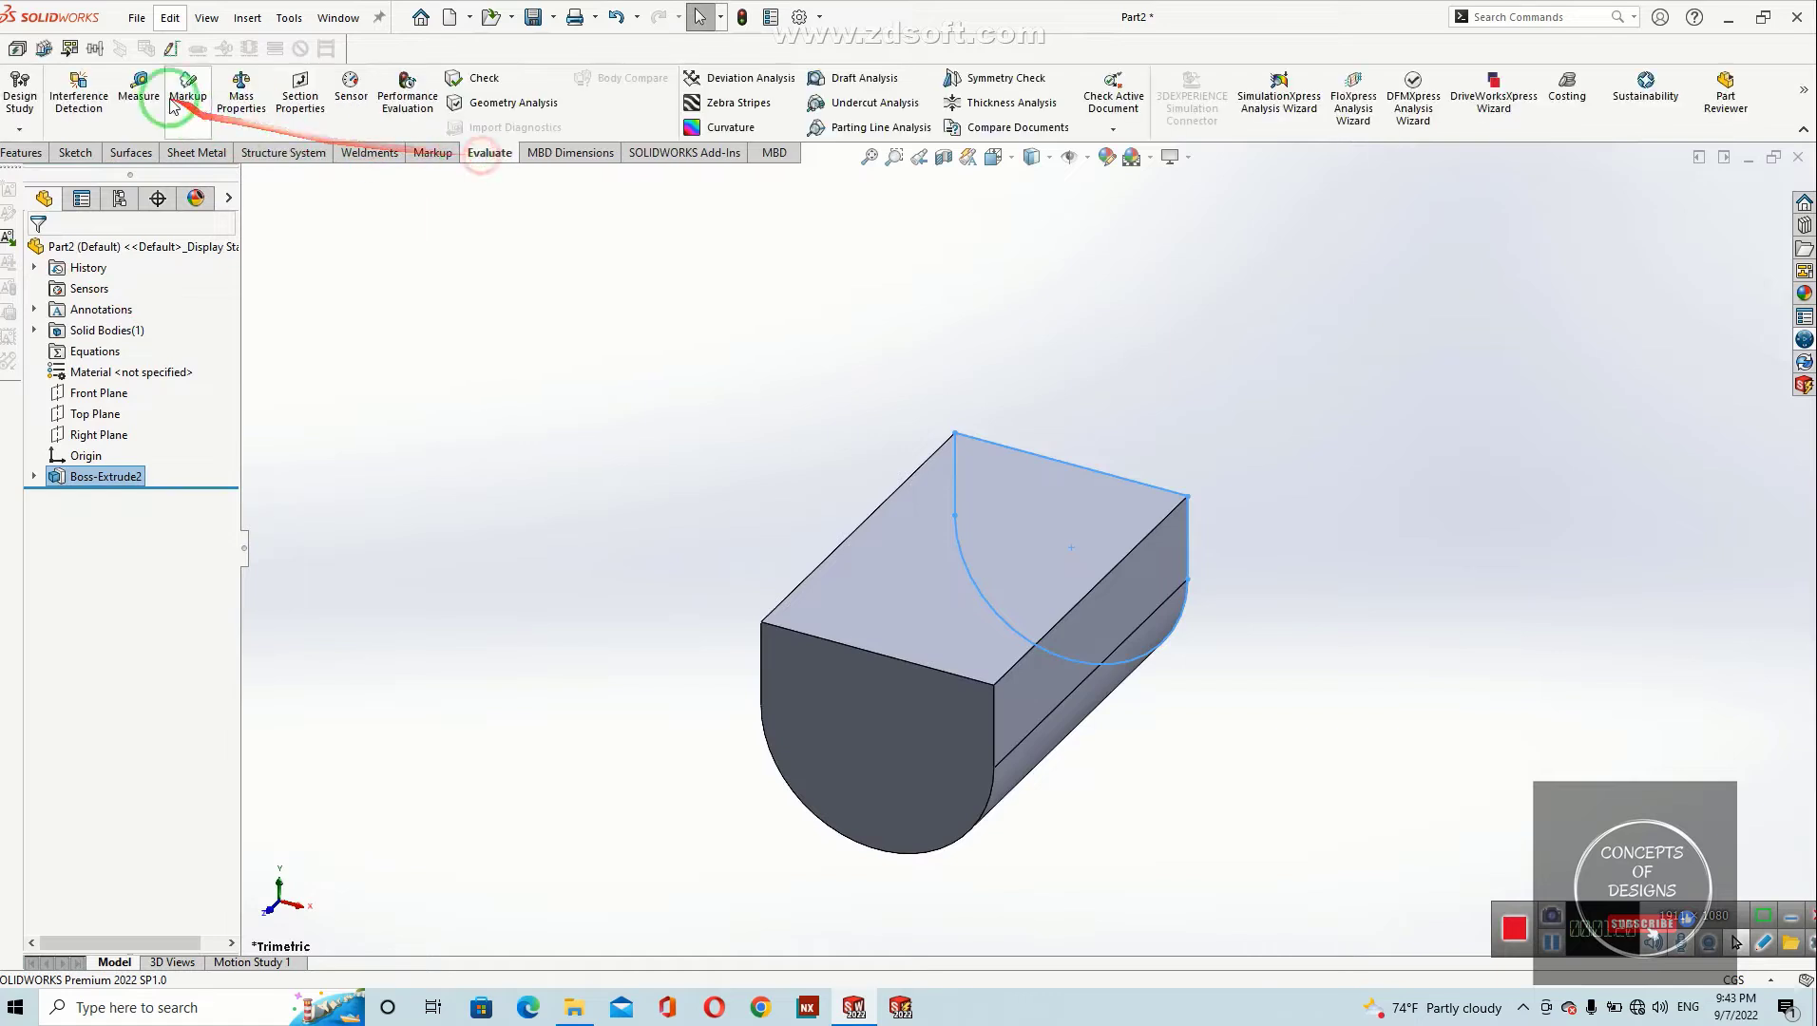
{"action": "left_click", "coordinate": [233, 92]}
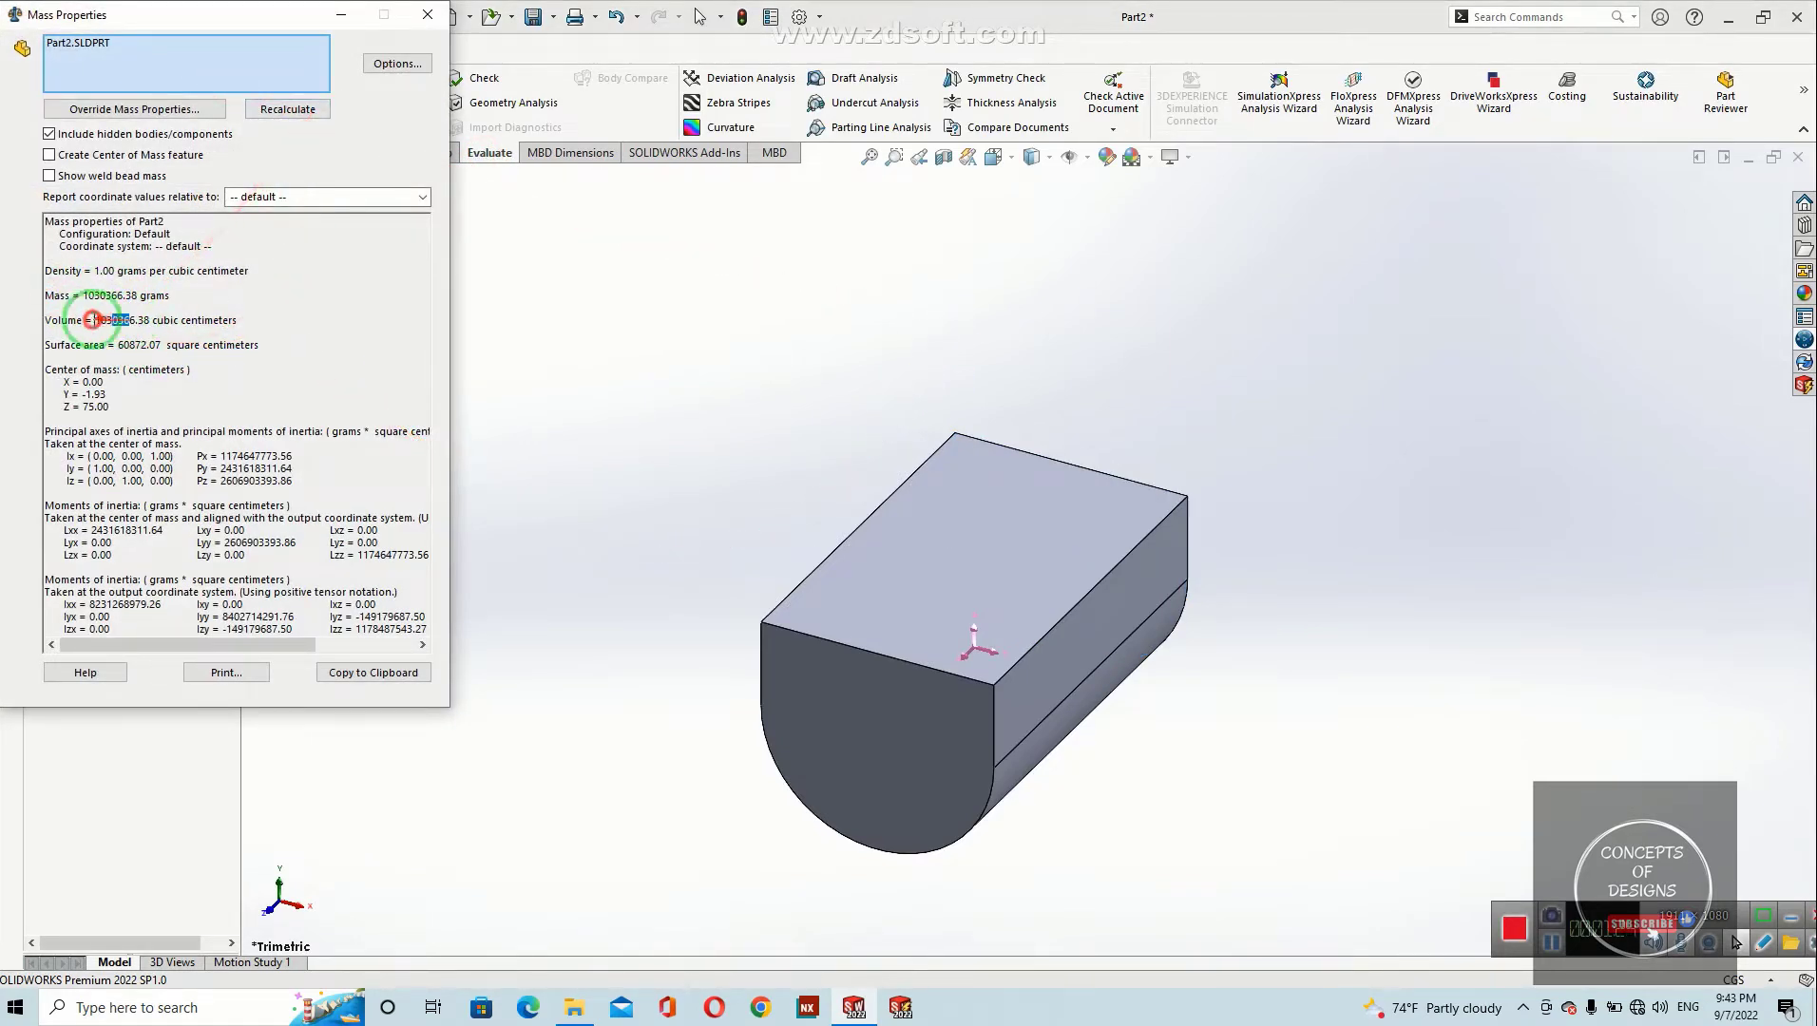
{"action": "left_click_drag", "start_coordinate": [93, 319], "coordinate": [77, 321]}
{"action": "left_click", "coordinate": [424, 19]}
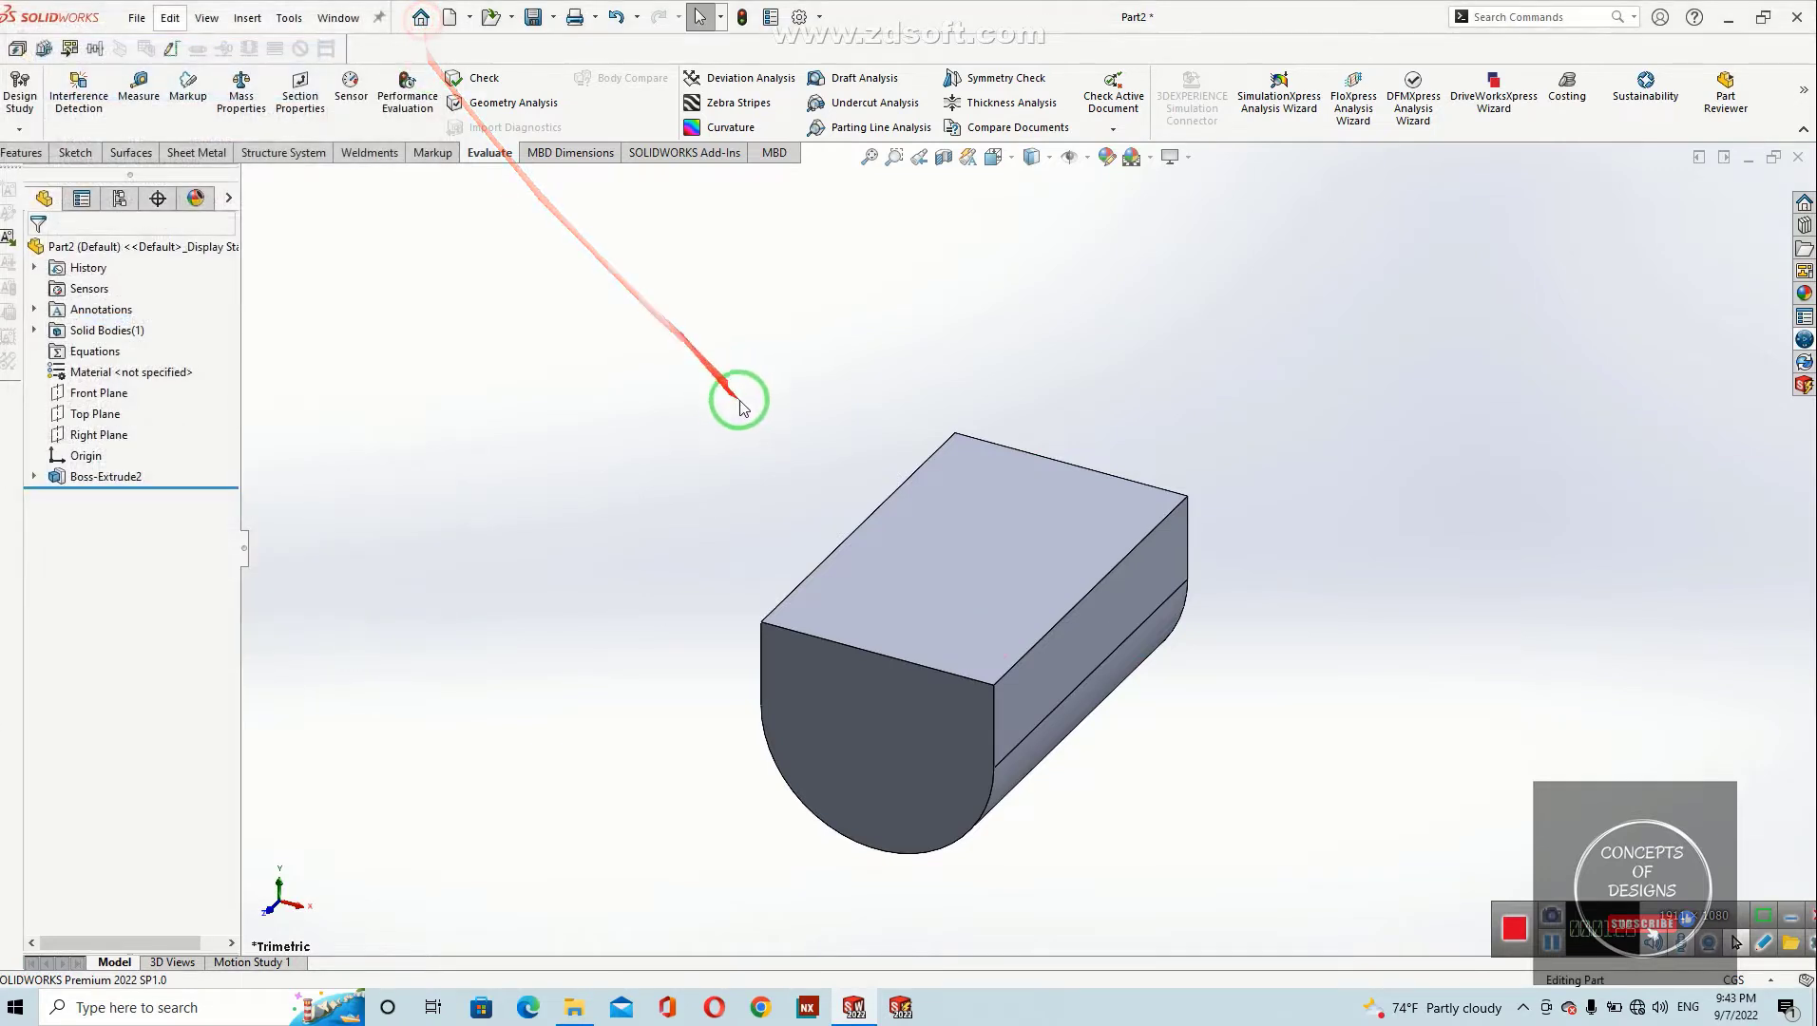
Step: Delete the boss extrusion from the part
{"action": "right_click", "coordinate": [107, 476]}
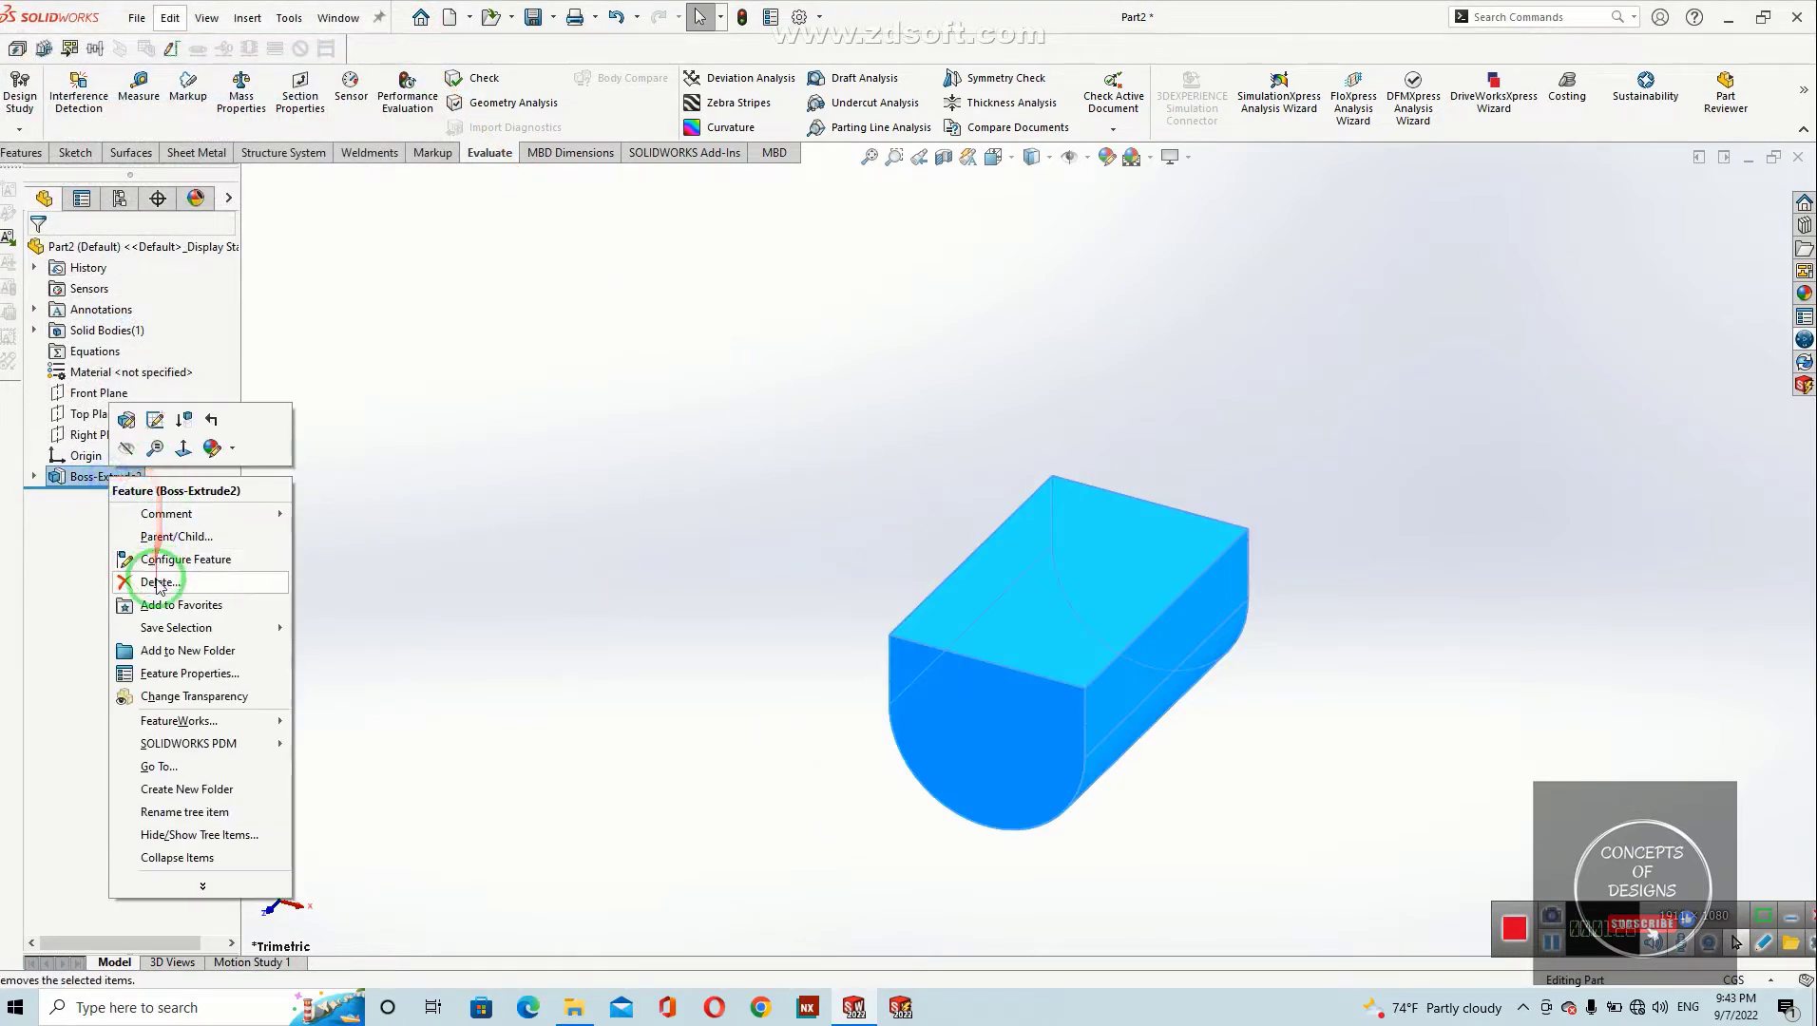
{"action": "left_click", "coordinate": [157, 584]}
{"action": "left_click", "coordinate": [1008, 413]}
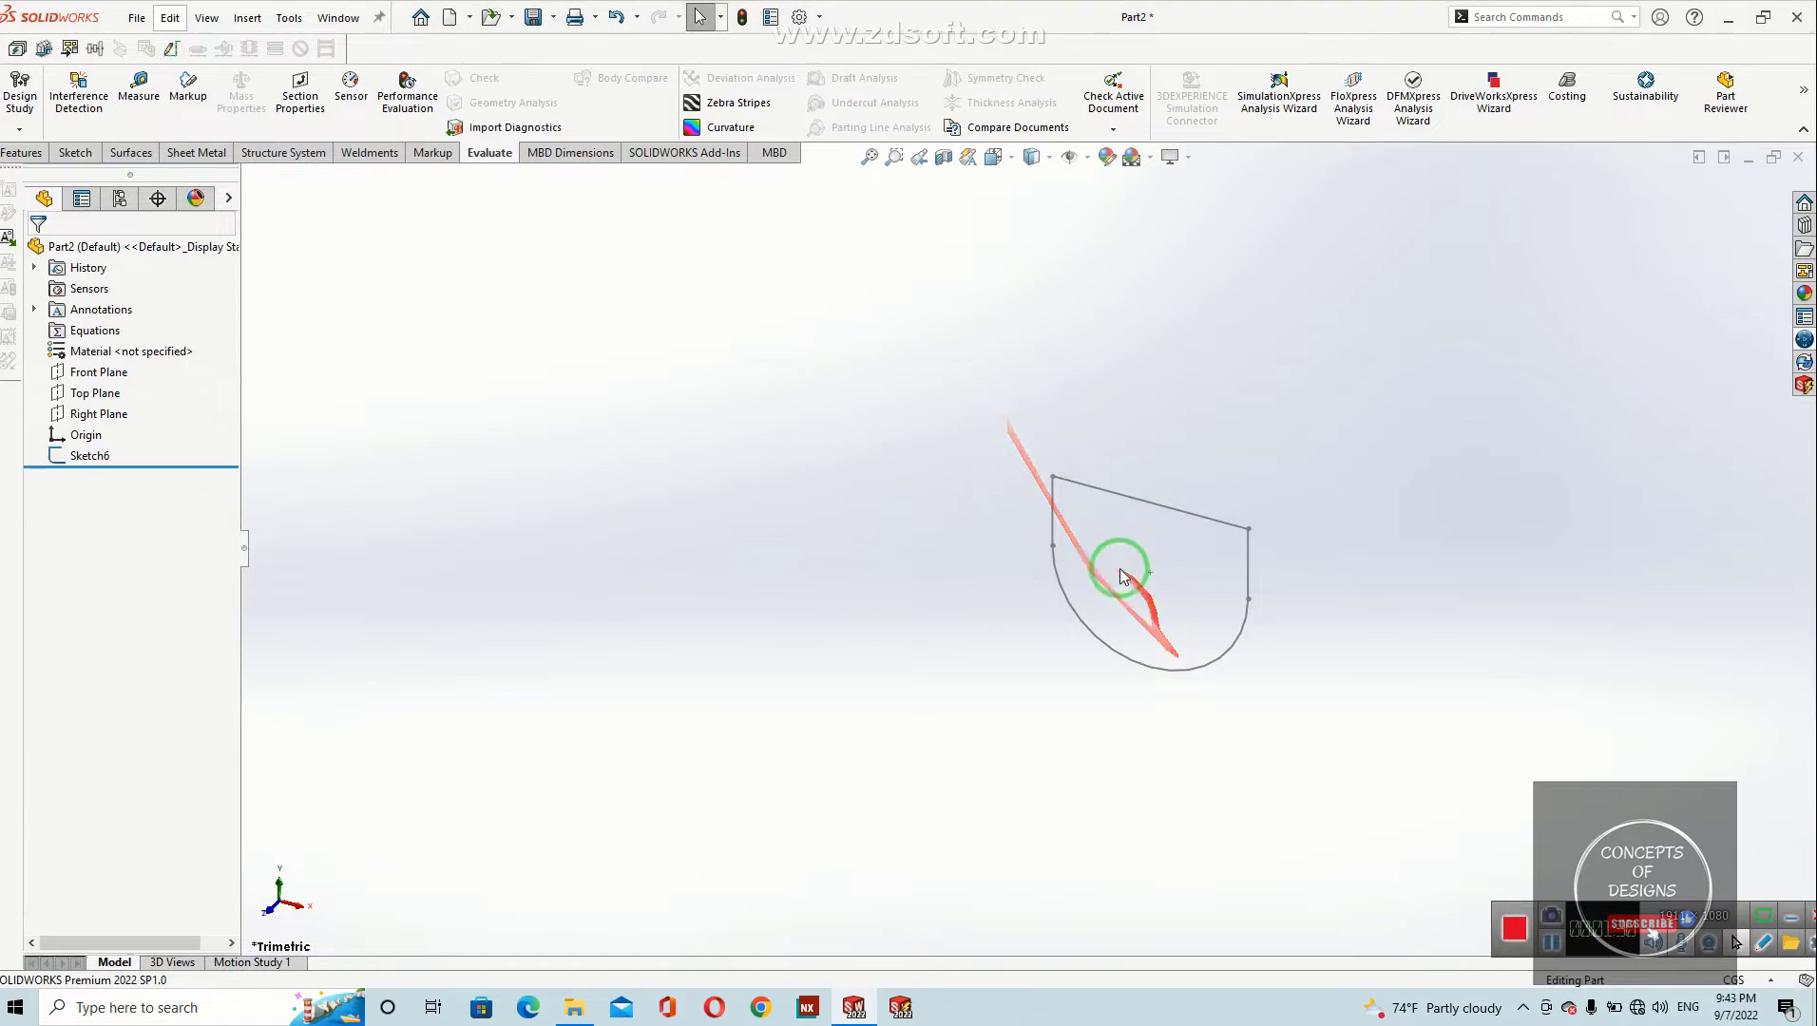
Step: Reopen the U profile sketch and draw a circle of about 23 cm radius inside it, to the lower right of the origin
{"action": "double_click", "coordinate": [1097, 489]}
{"action": "scroll", "coordinate": [973, 462], "scroll_direction": "up", "scroll_amount": 1}
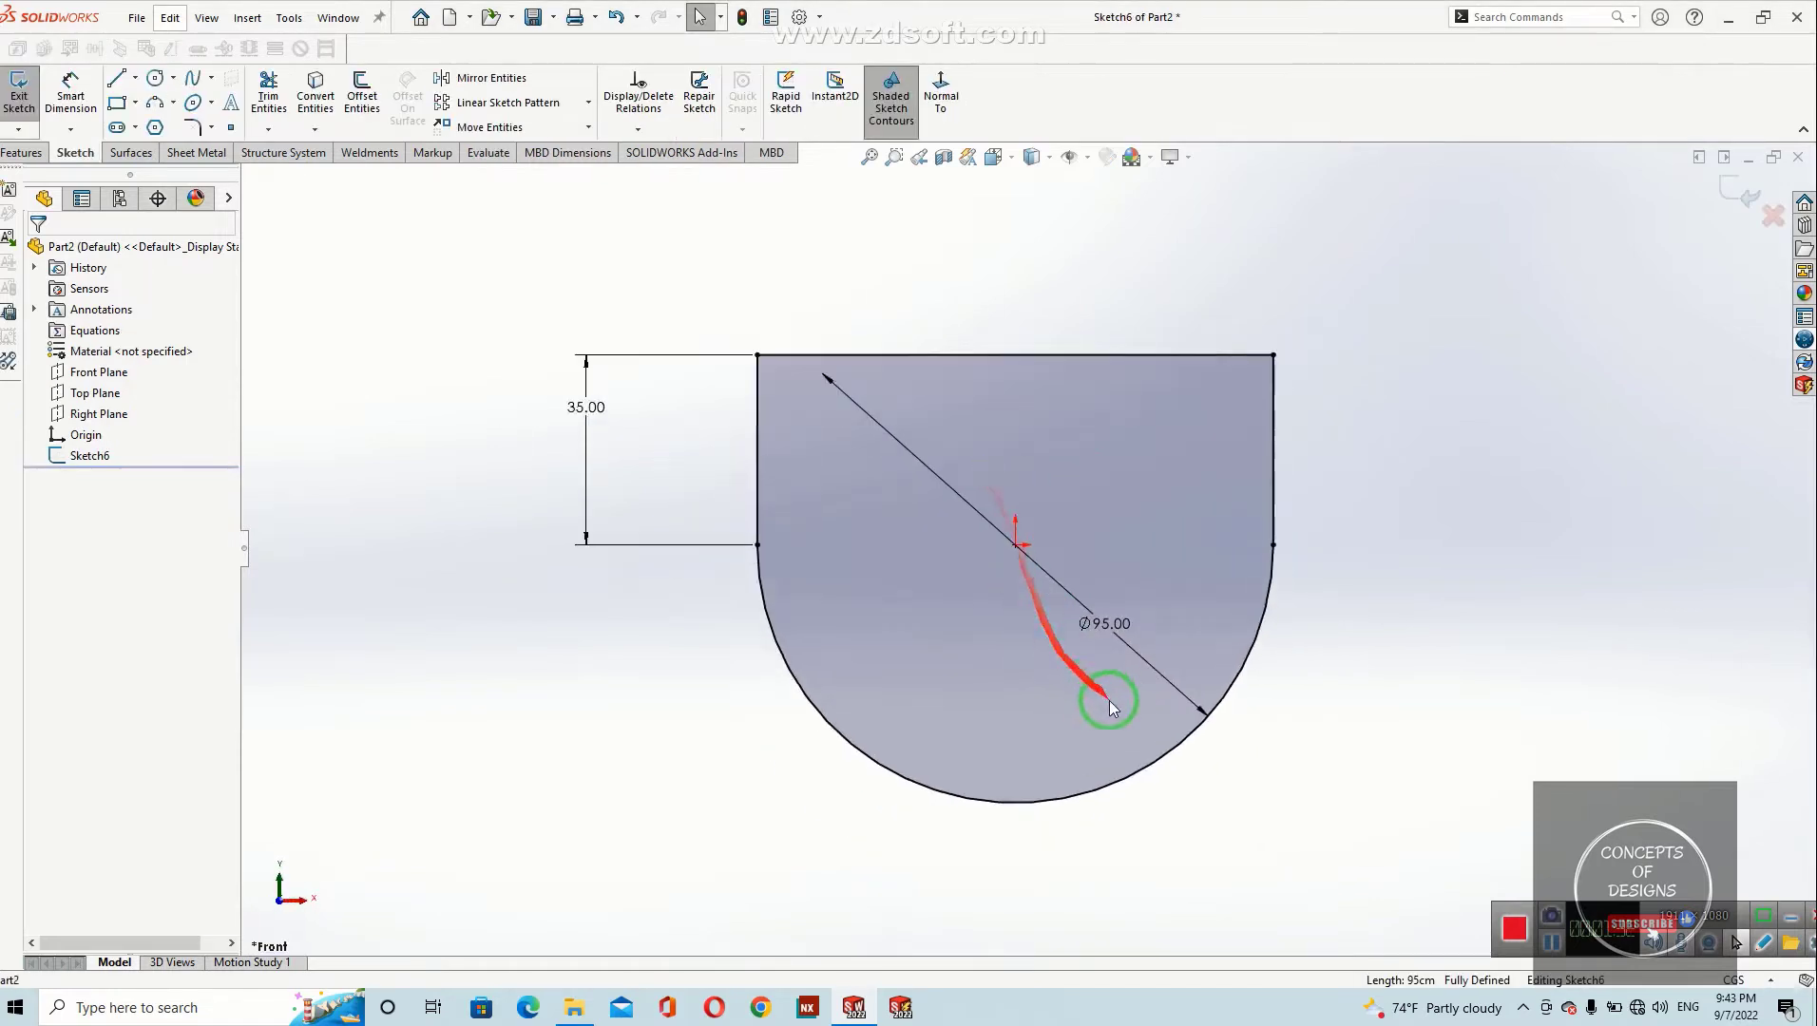
{"action": "scroll", "coordinate": [1112, 702], "scroll_direction": "down", "scroll_amount": 1}
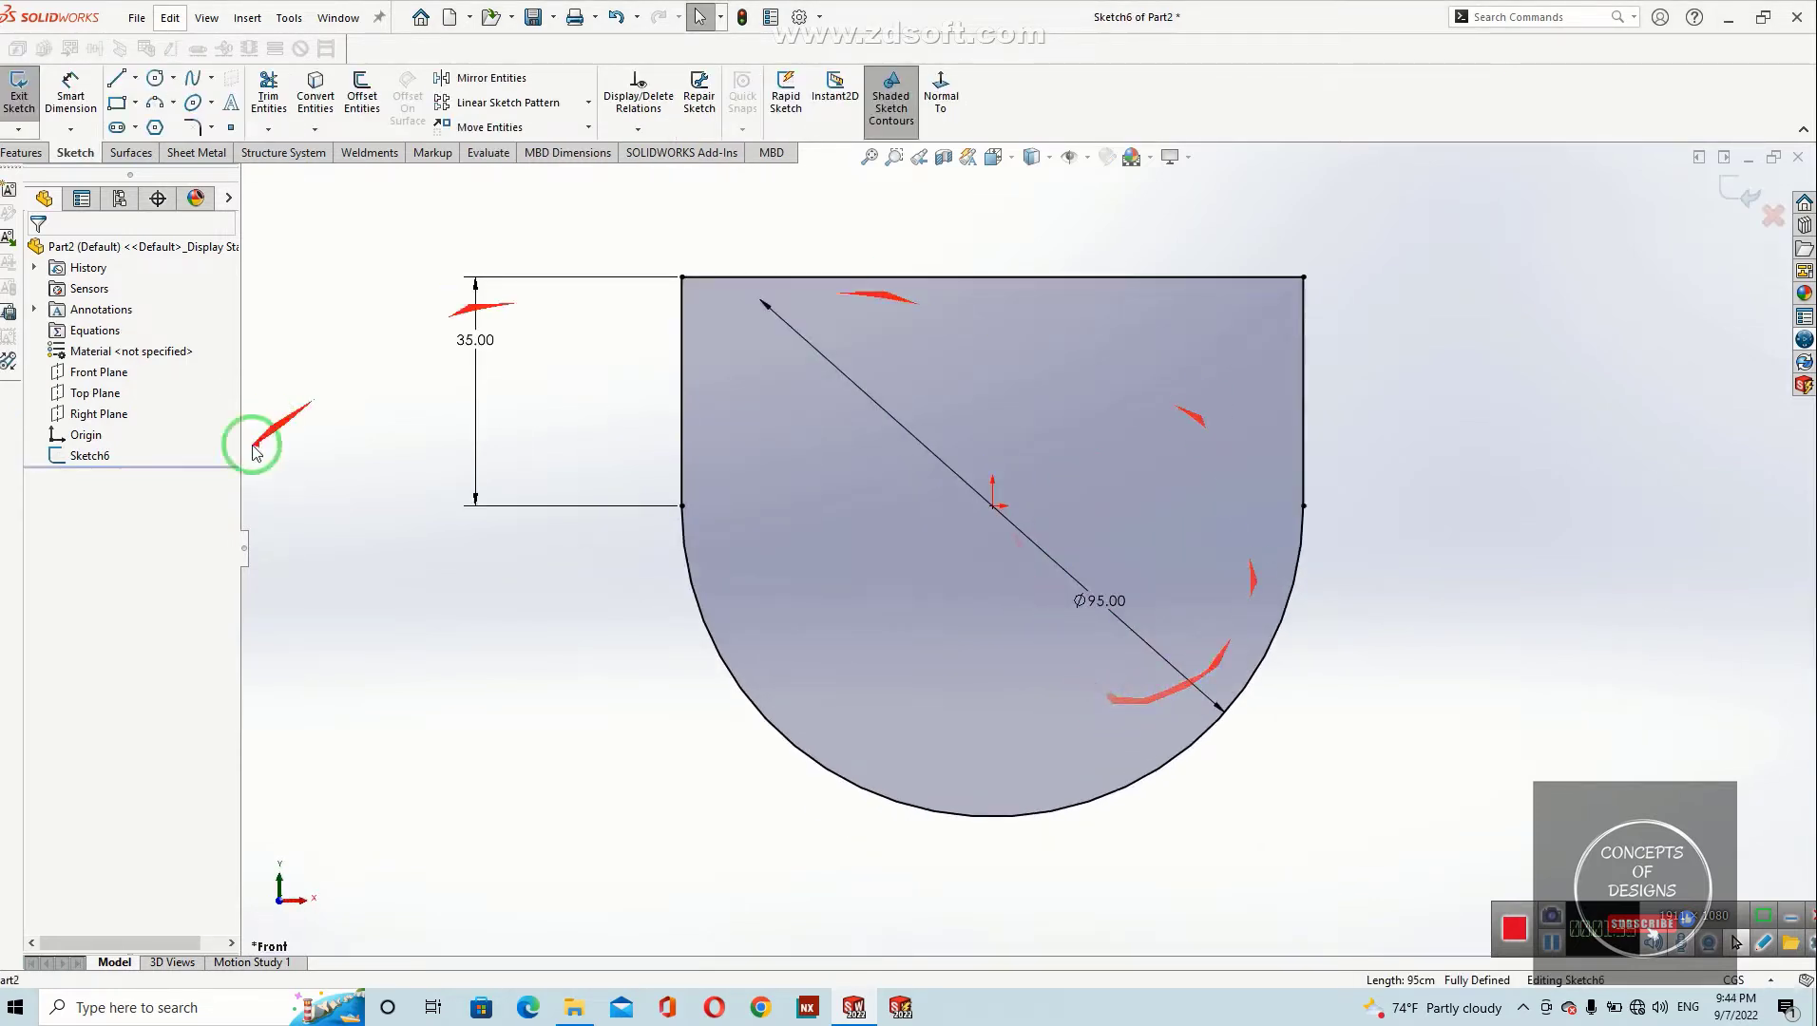
{"action": "left_click", "coordinate": [155, 79]}
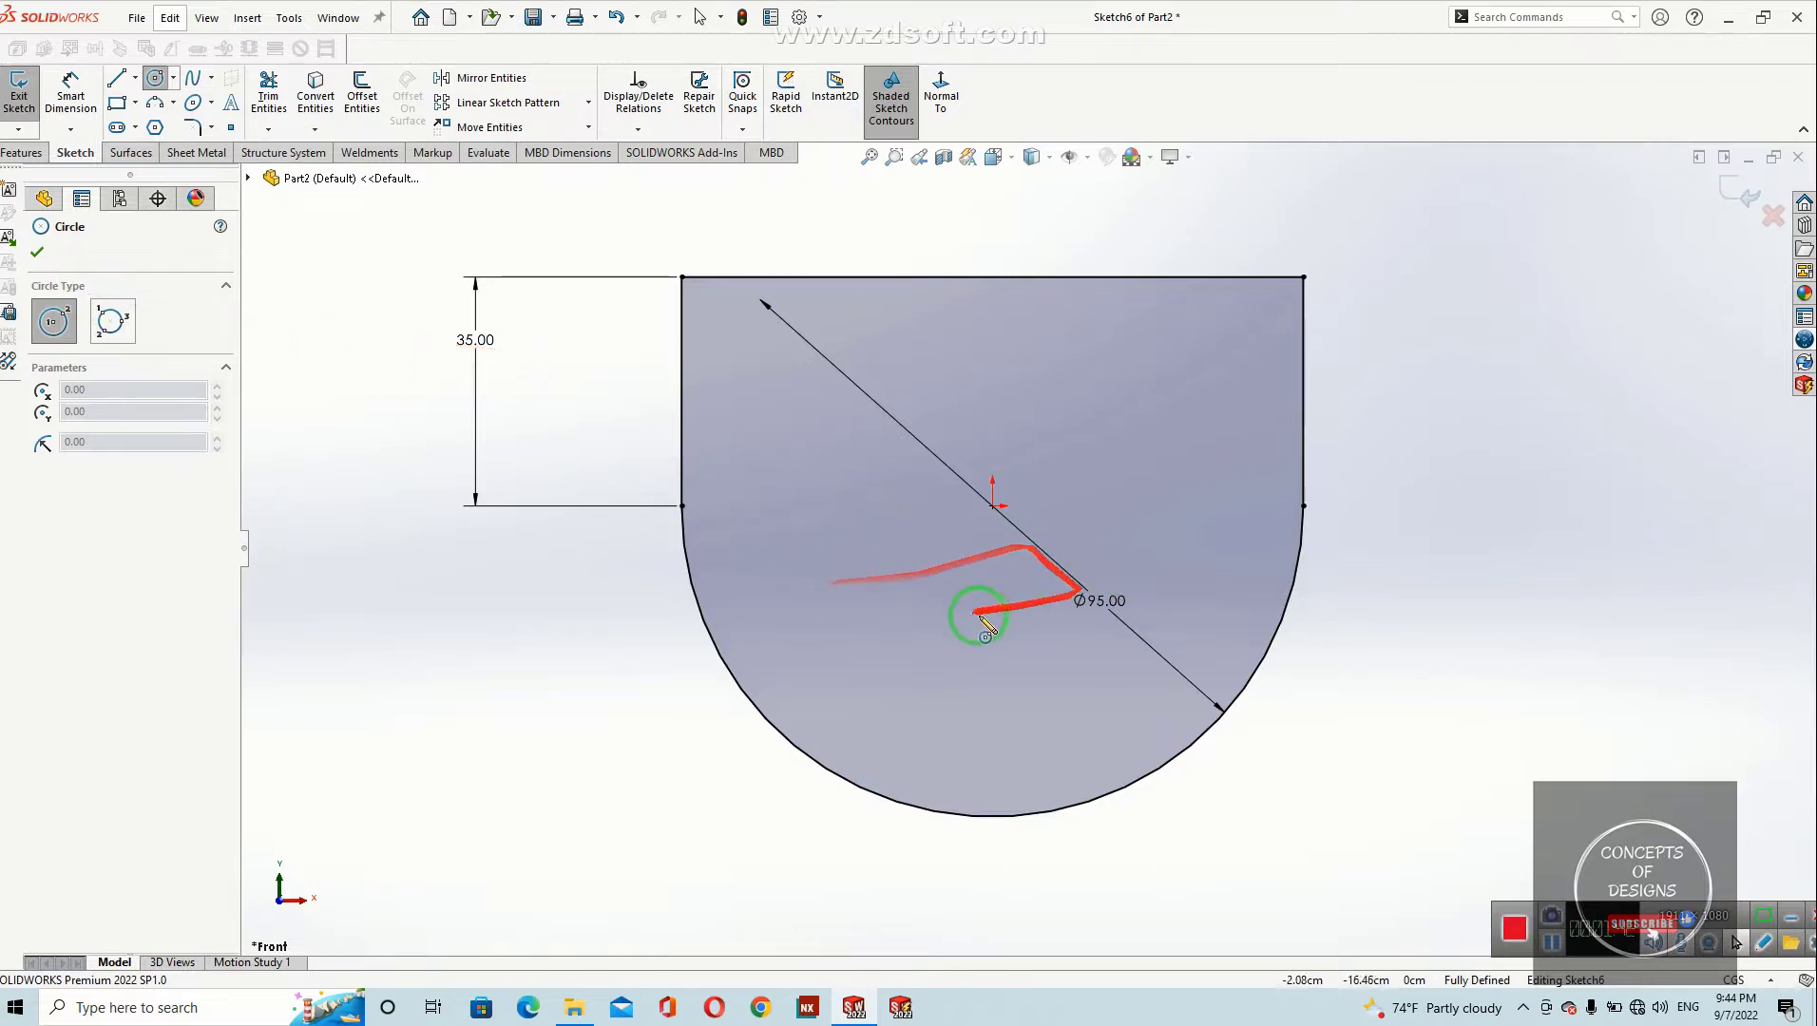
{"action": "scroll", "coordinate": [989, 610], "scroll_direction": "up", "scroll_amount": 2}
{"action": "scroll", "coordinate": [911, 505], "scroll_direction": "down", "scroll_amount": 1}
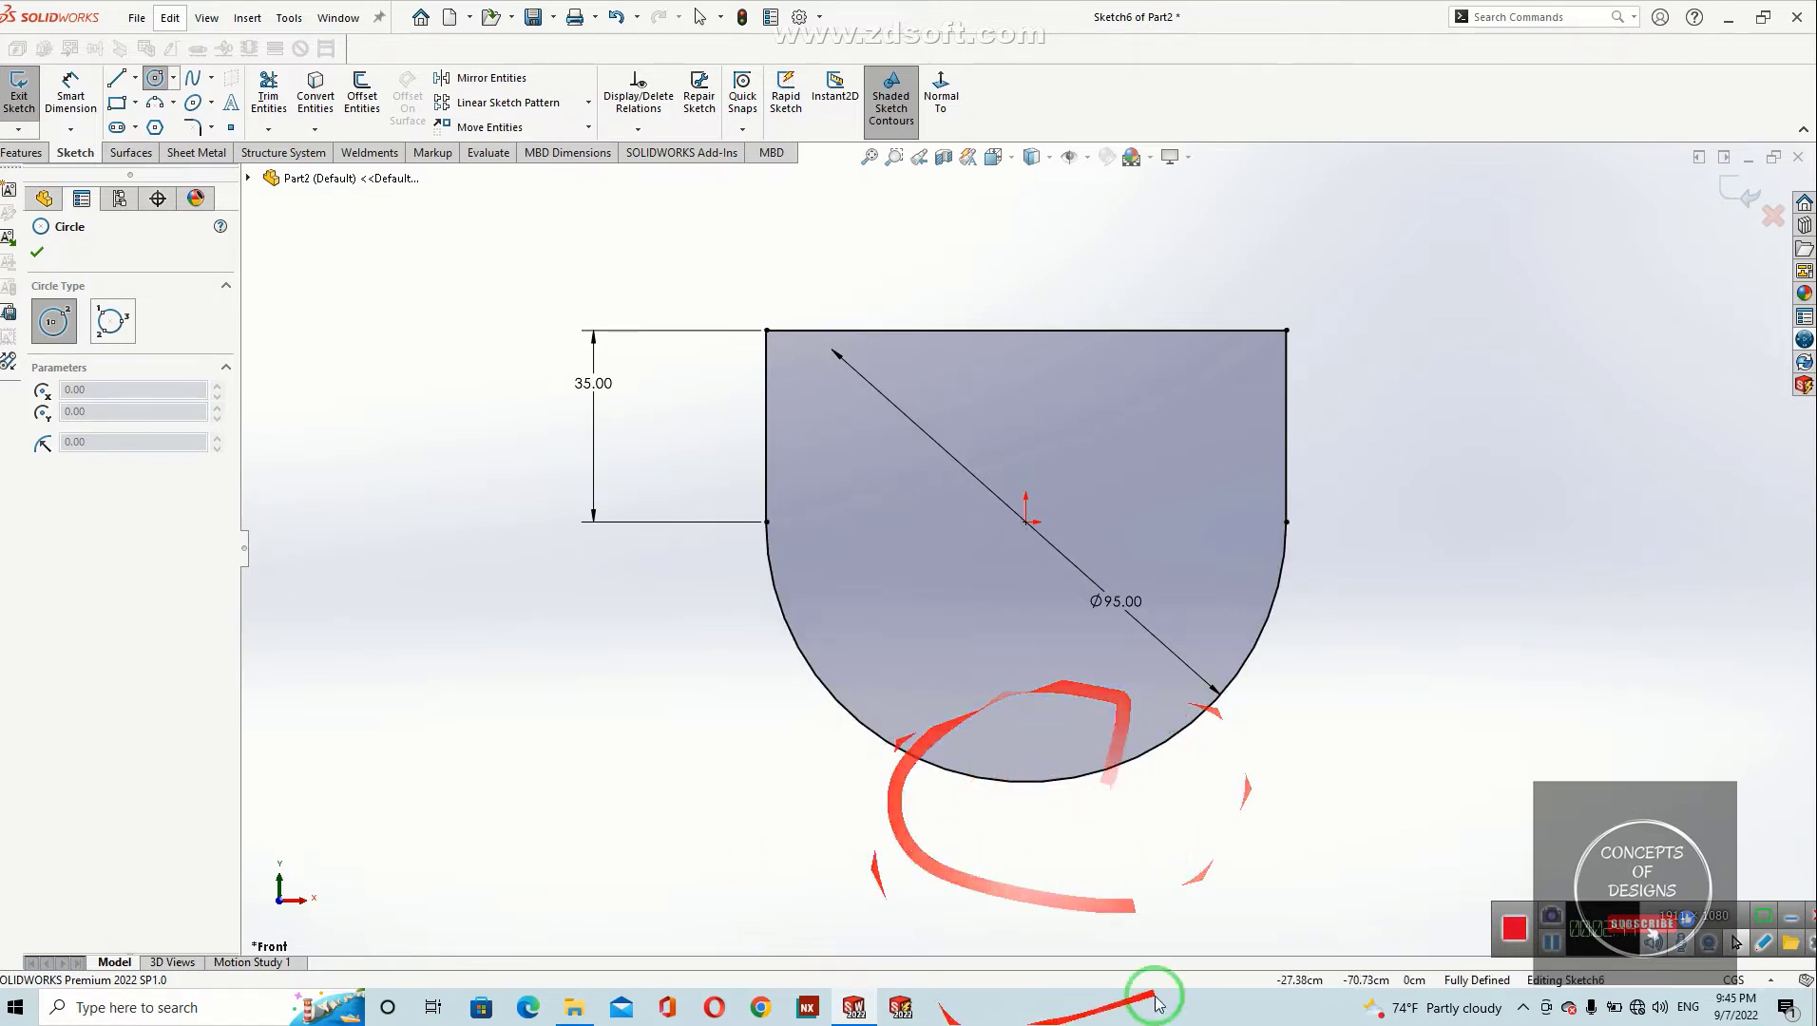
{"action": "left_click", "coordinate": [1116, 547]}
{"action": "left_click", "coordinate": [1217, 475]}
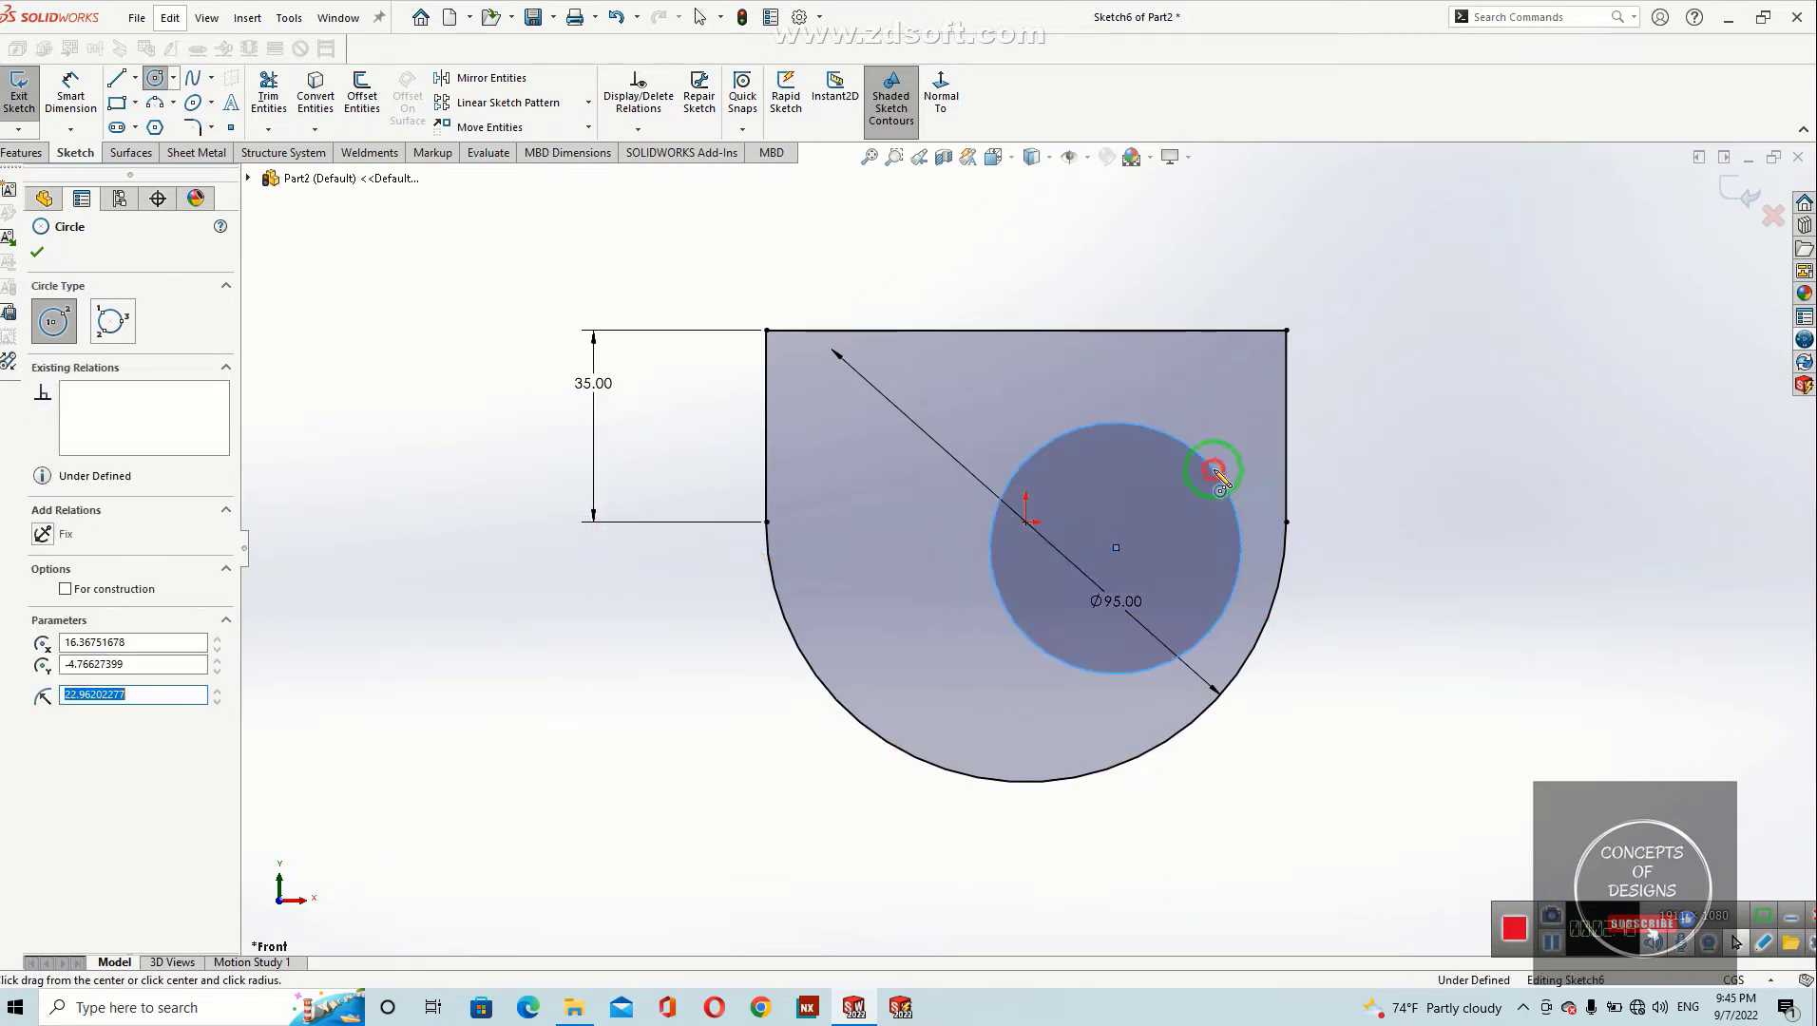
Step: Make the inner circle construction geometry and draw a vertical centerline from the origin up past the profile's top edge
{"action": "left_click", "coordinate": [103, 589]}
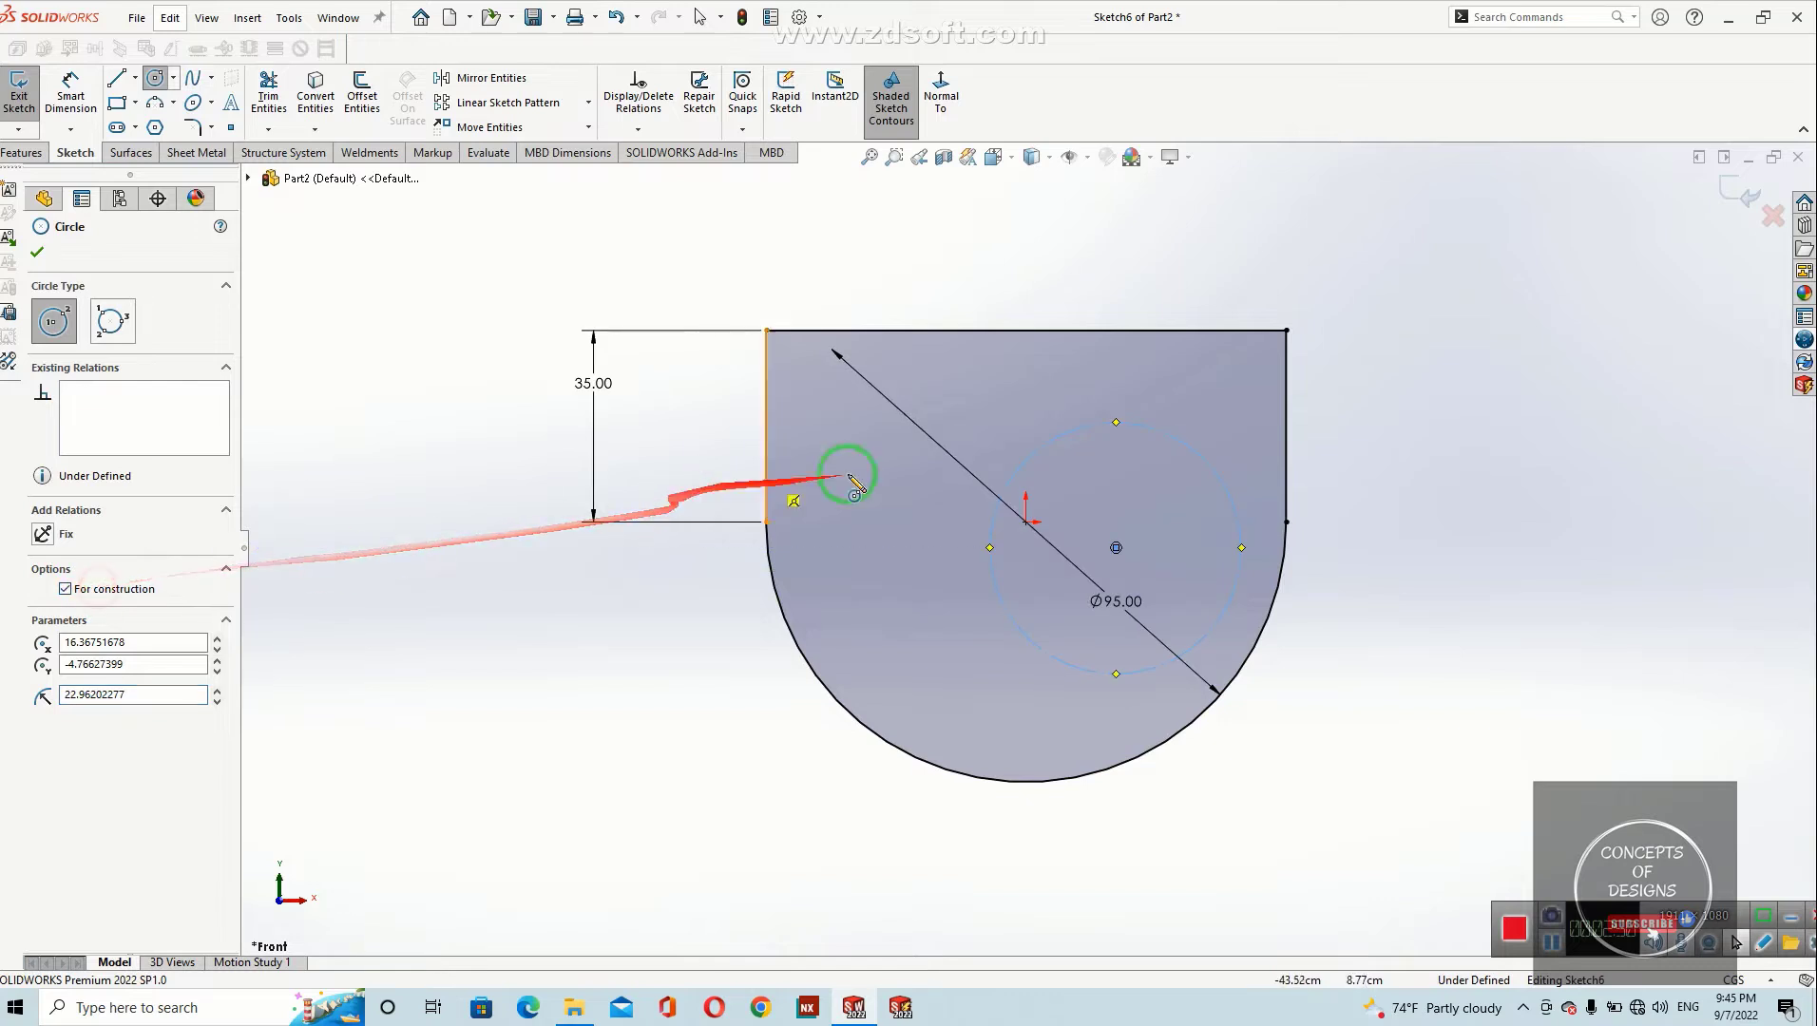
{"action": "left_click", "coordinate": [129, 81]}
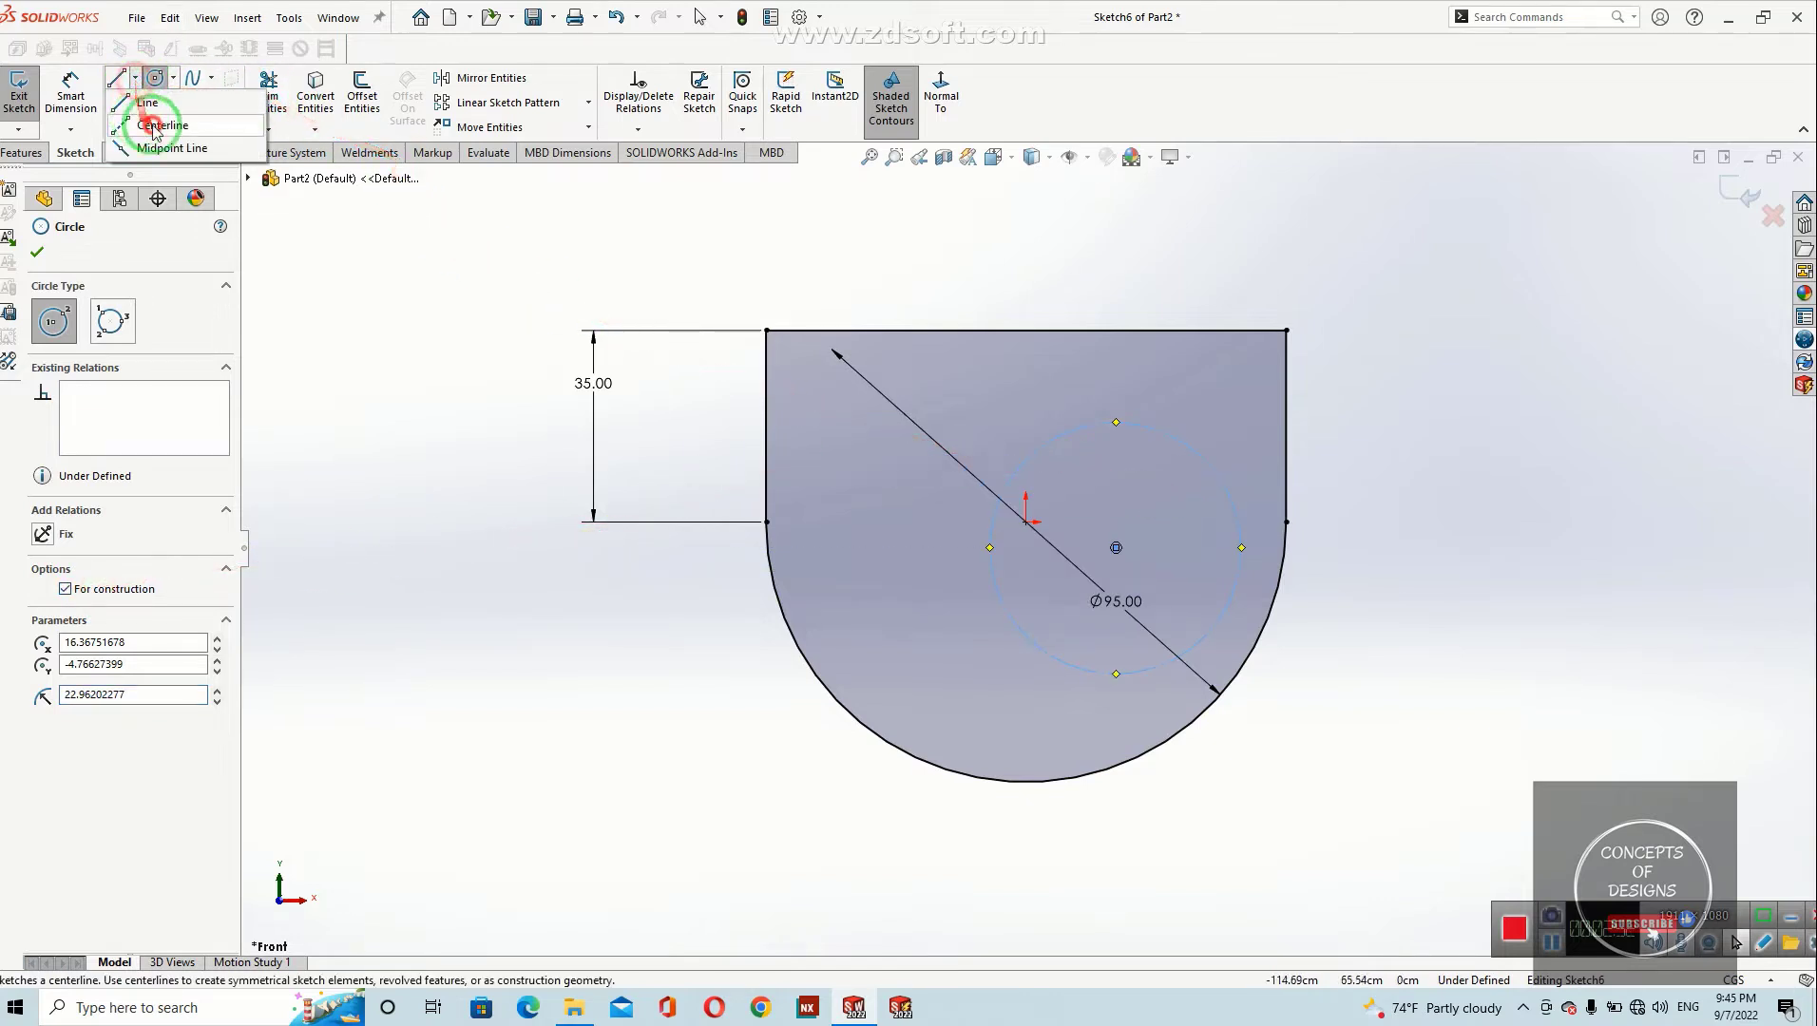
{"action": "left_click", "coordinate": [1027, 521]}
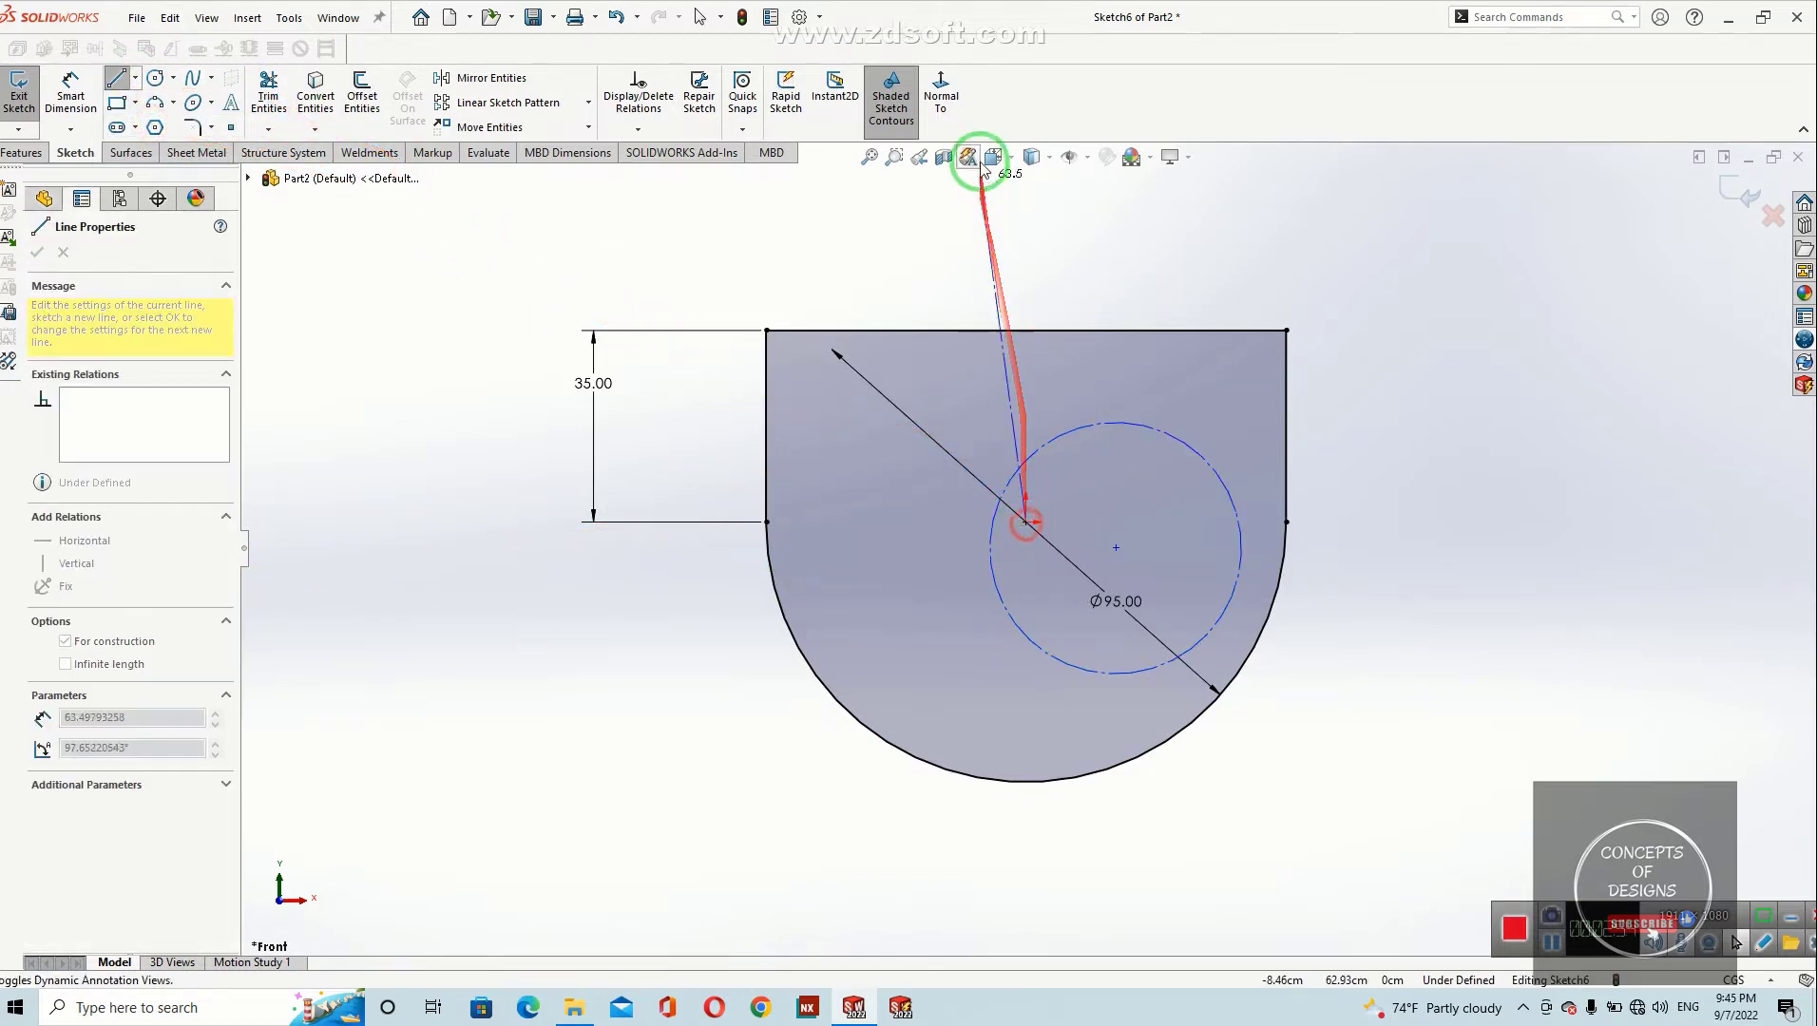
{"action": "right_click", "coordinate": [1093, 278]}
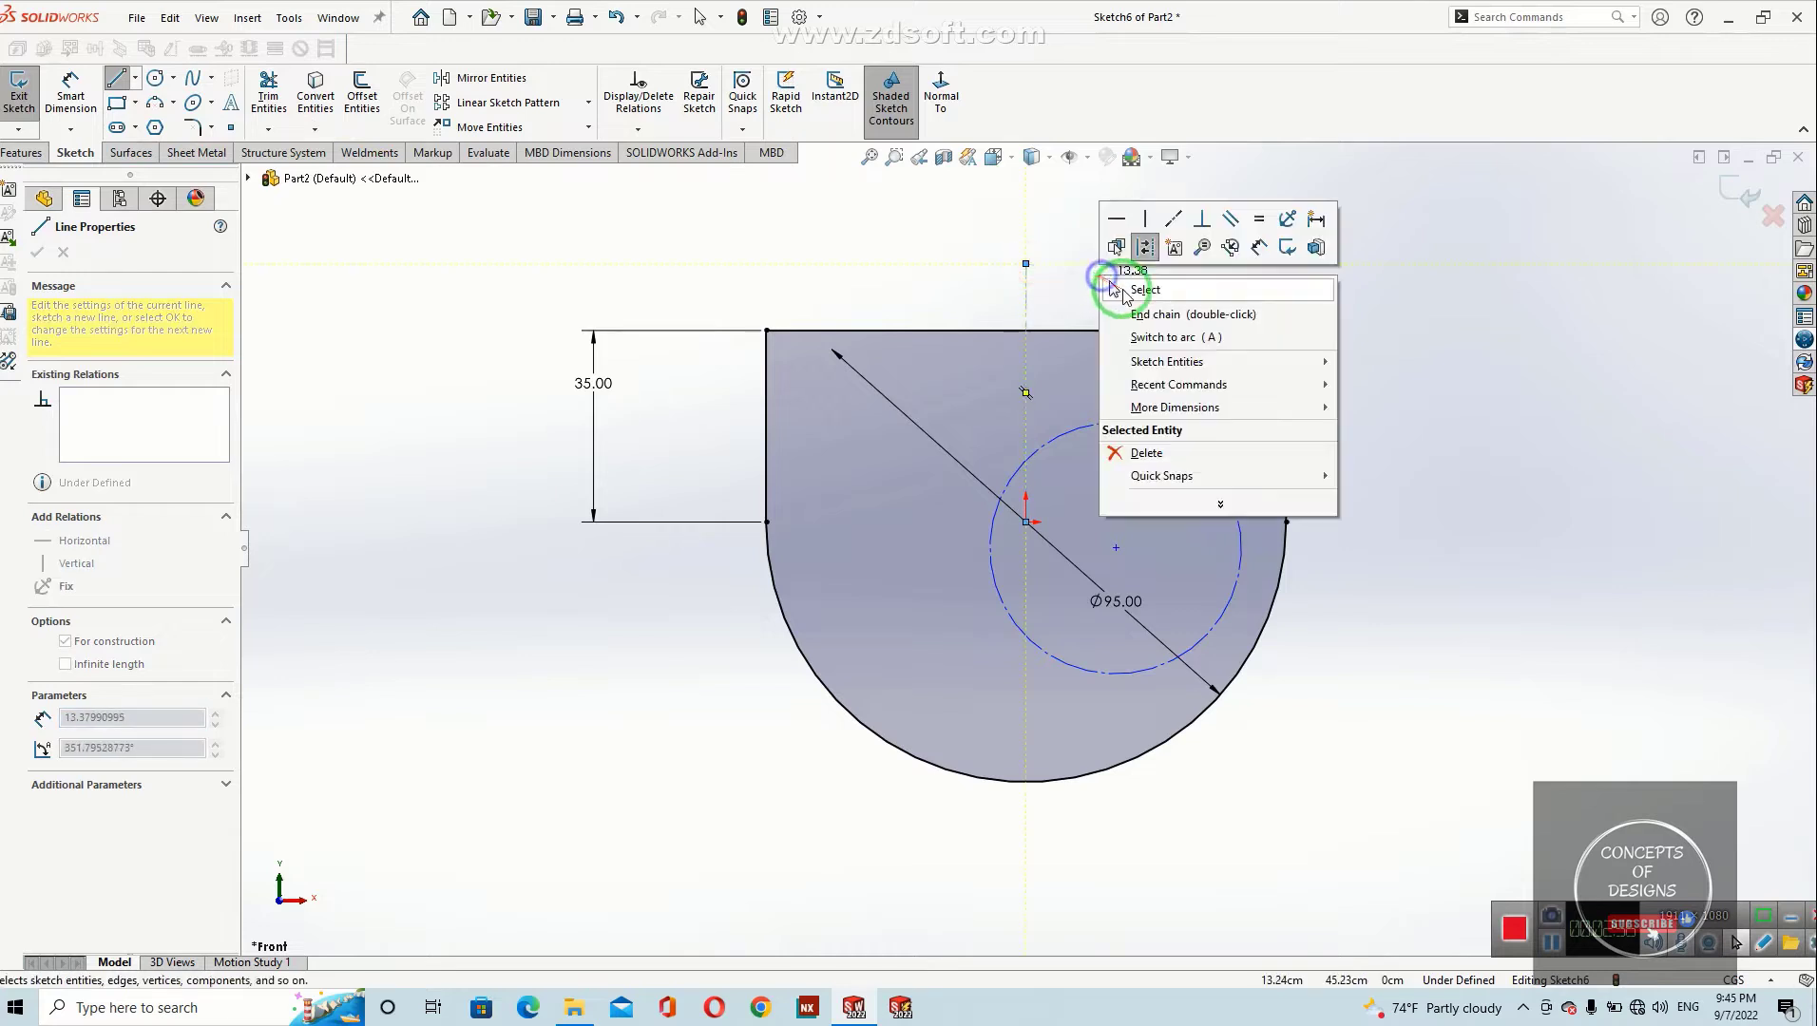
{"action": "left_click", "coordinate": [1090, 285]}
Step: Mirror a copy of the construction circle about the vertical centerline
{"action": "left_click", "coordinate": [560, 84]}
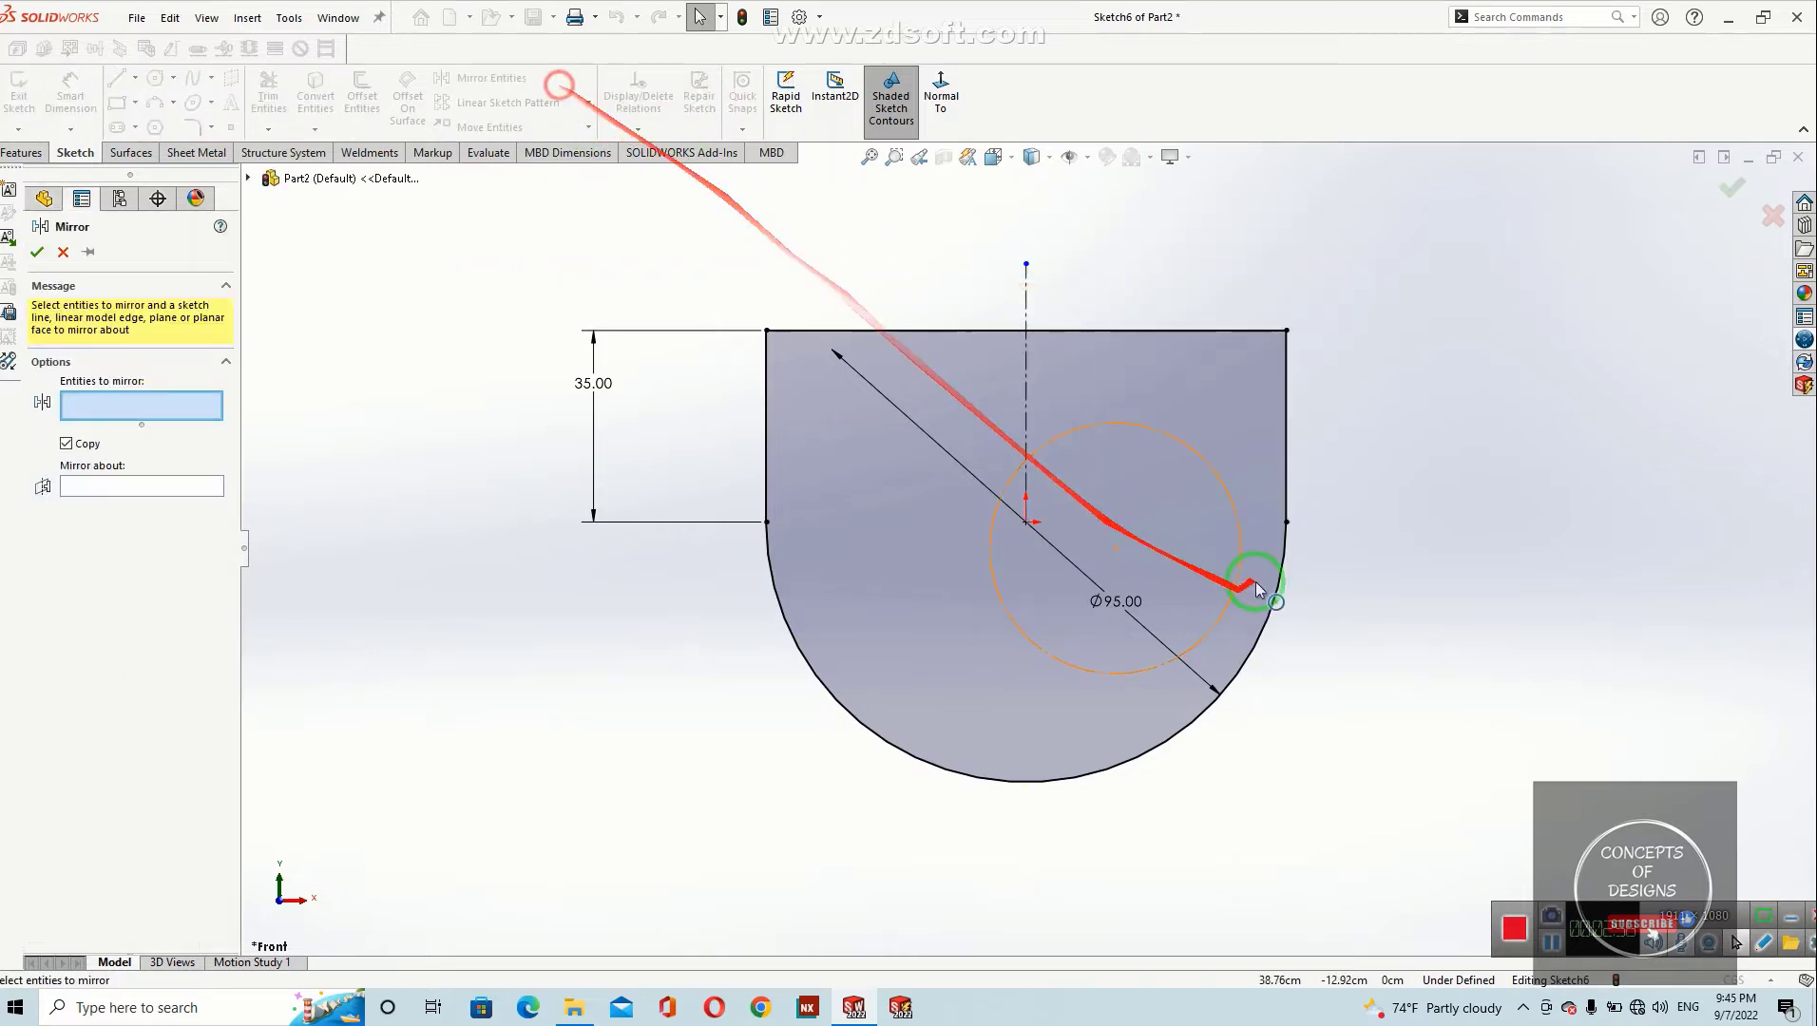
{"action": "left_click", "coordinate": [1133, 421]}
{"action": "left_click", "coordinate": [187, 491]}
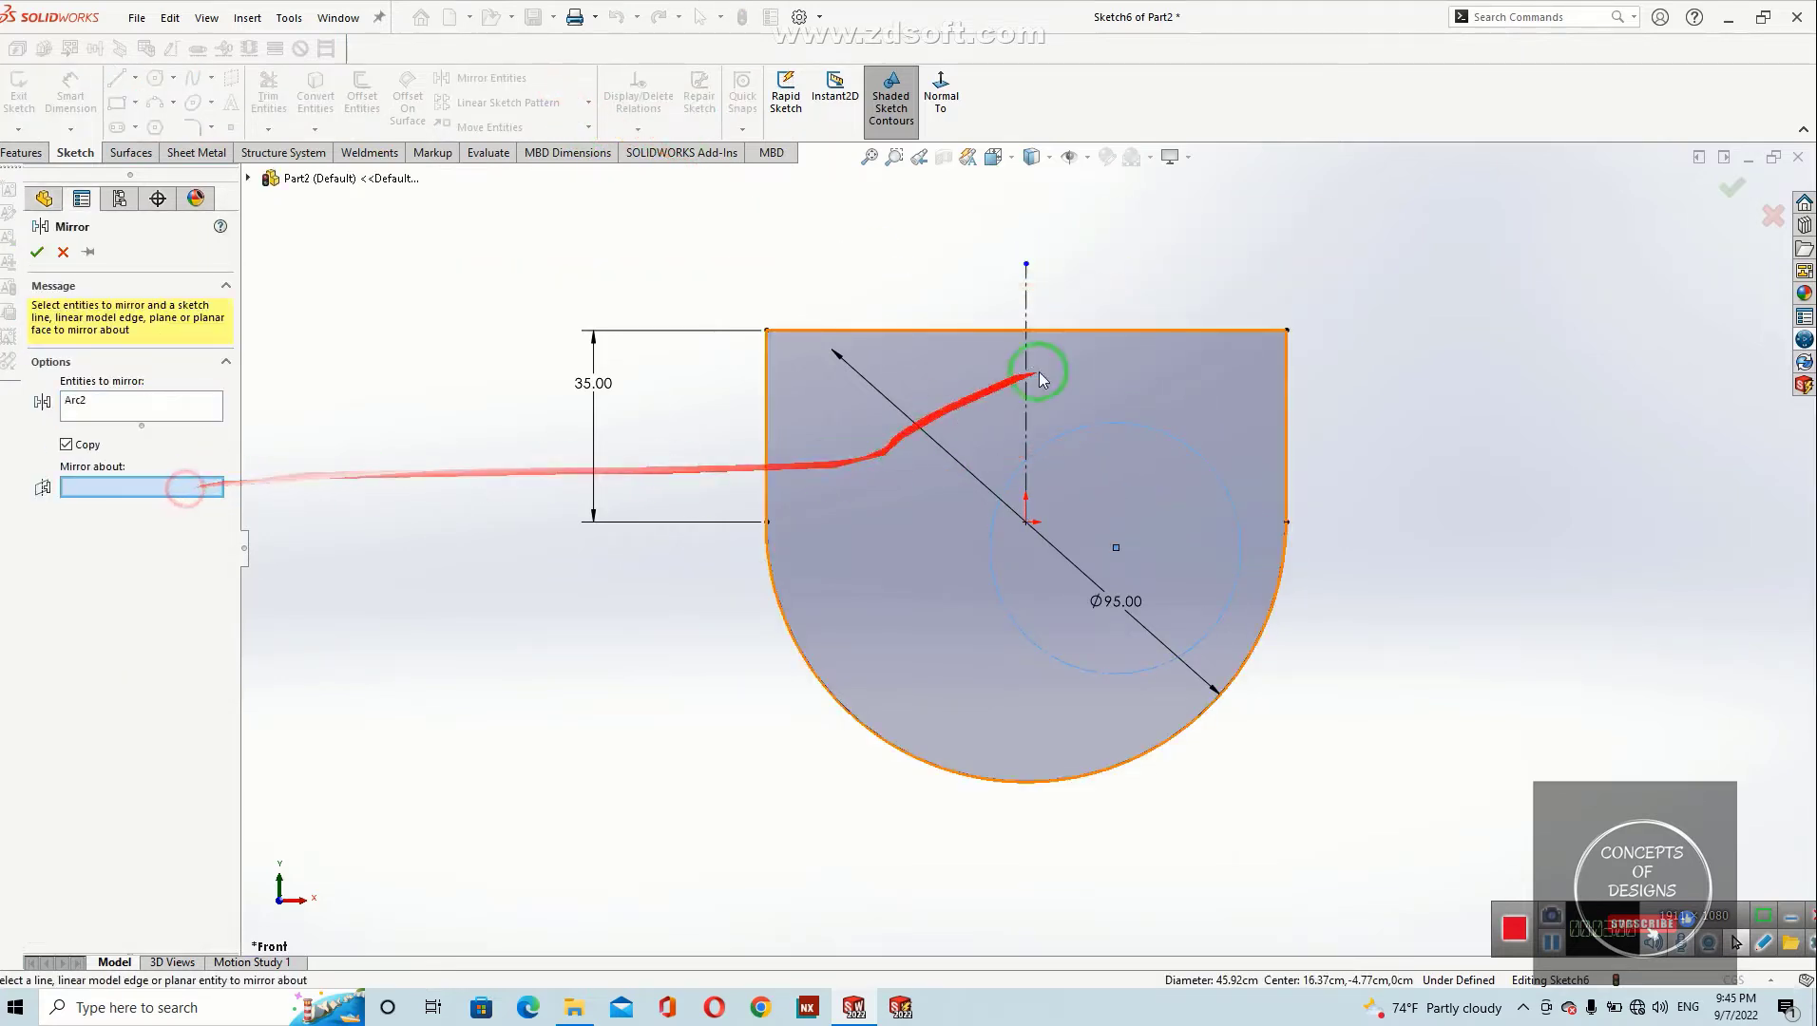
{"action": "left_click", "coordinate": [1028, 343]}
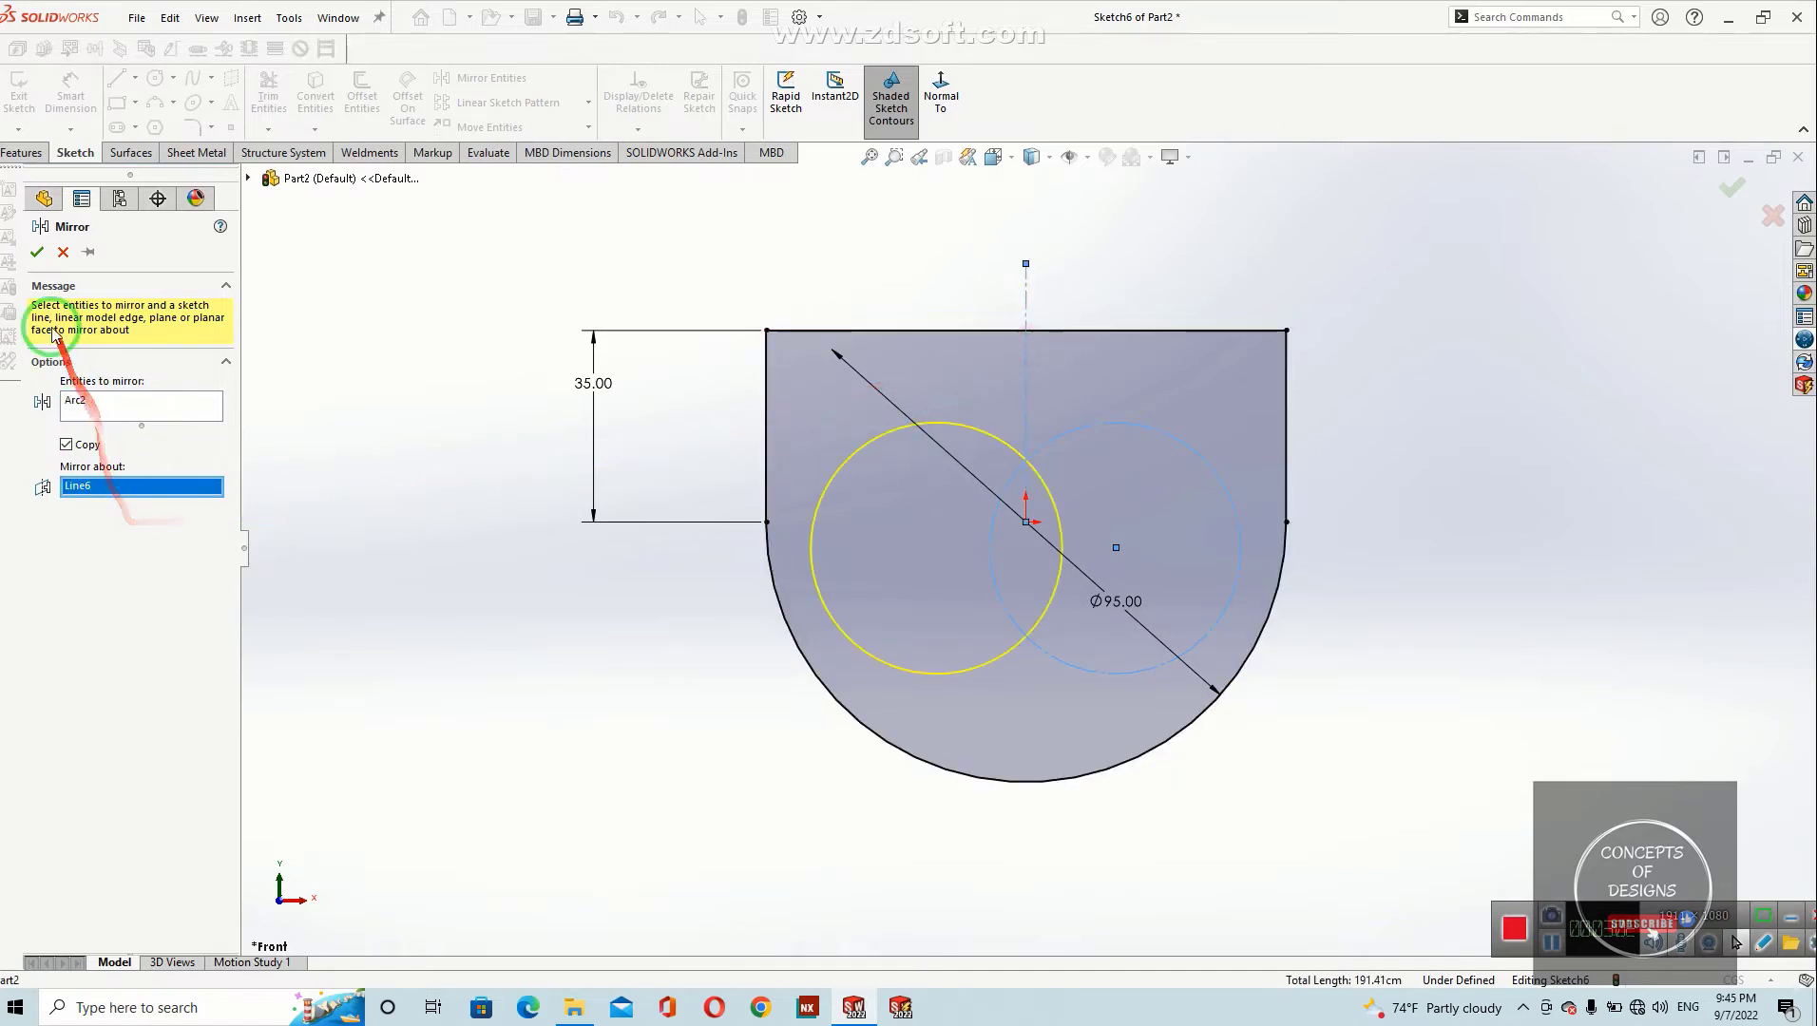
{"action": "left_click", "coordinate": [38, 252]}
Step: Draw a circle of about 9.3 cm radius centred on the lowest point of the U profile's arc
{"action": "scroll", "coordinate": [1188, 647], "scroll_direction": "up", "scroll_amount": 2}
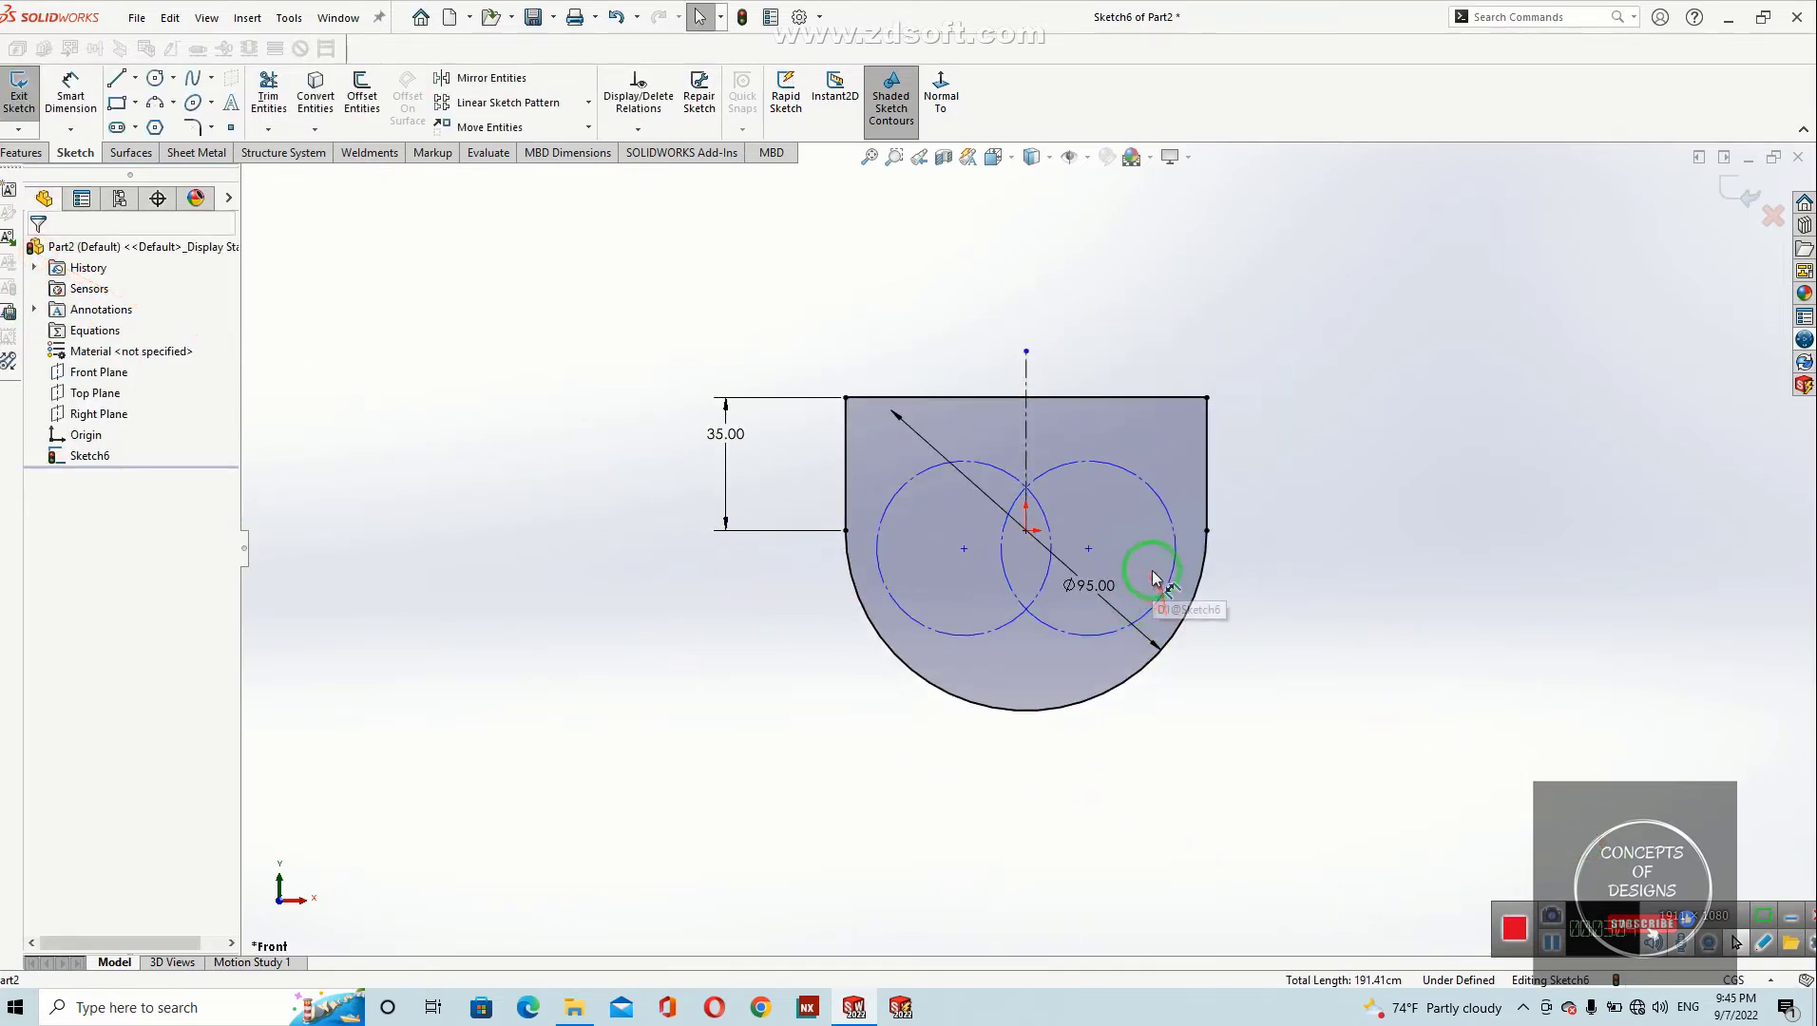
{"action": "scroll", "coordinate": [979, 758], "scroll_direction": "down", "scroll_amount": 1}
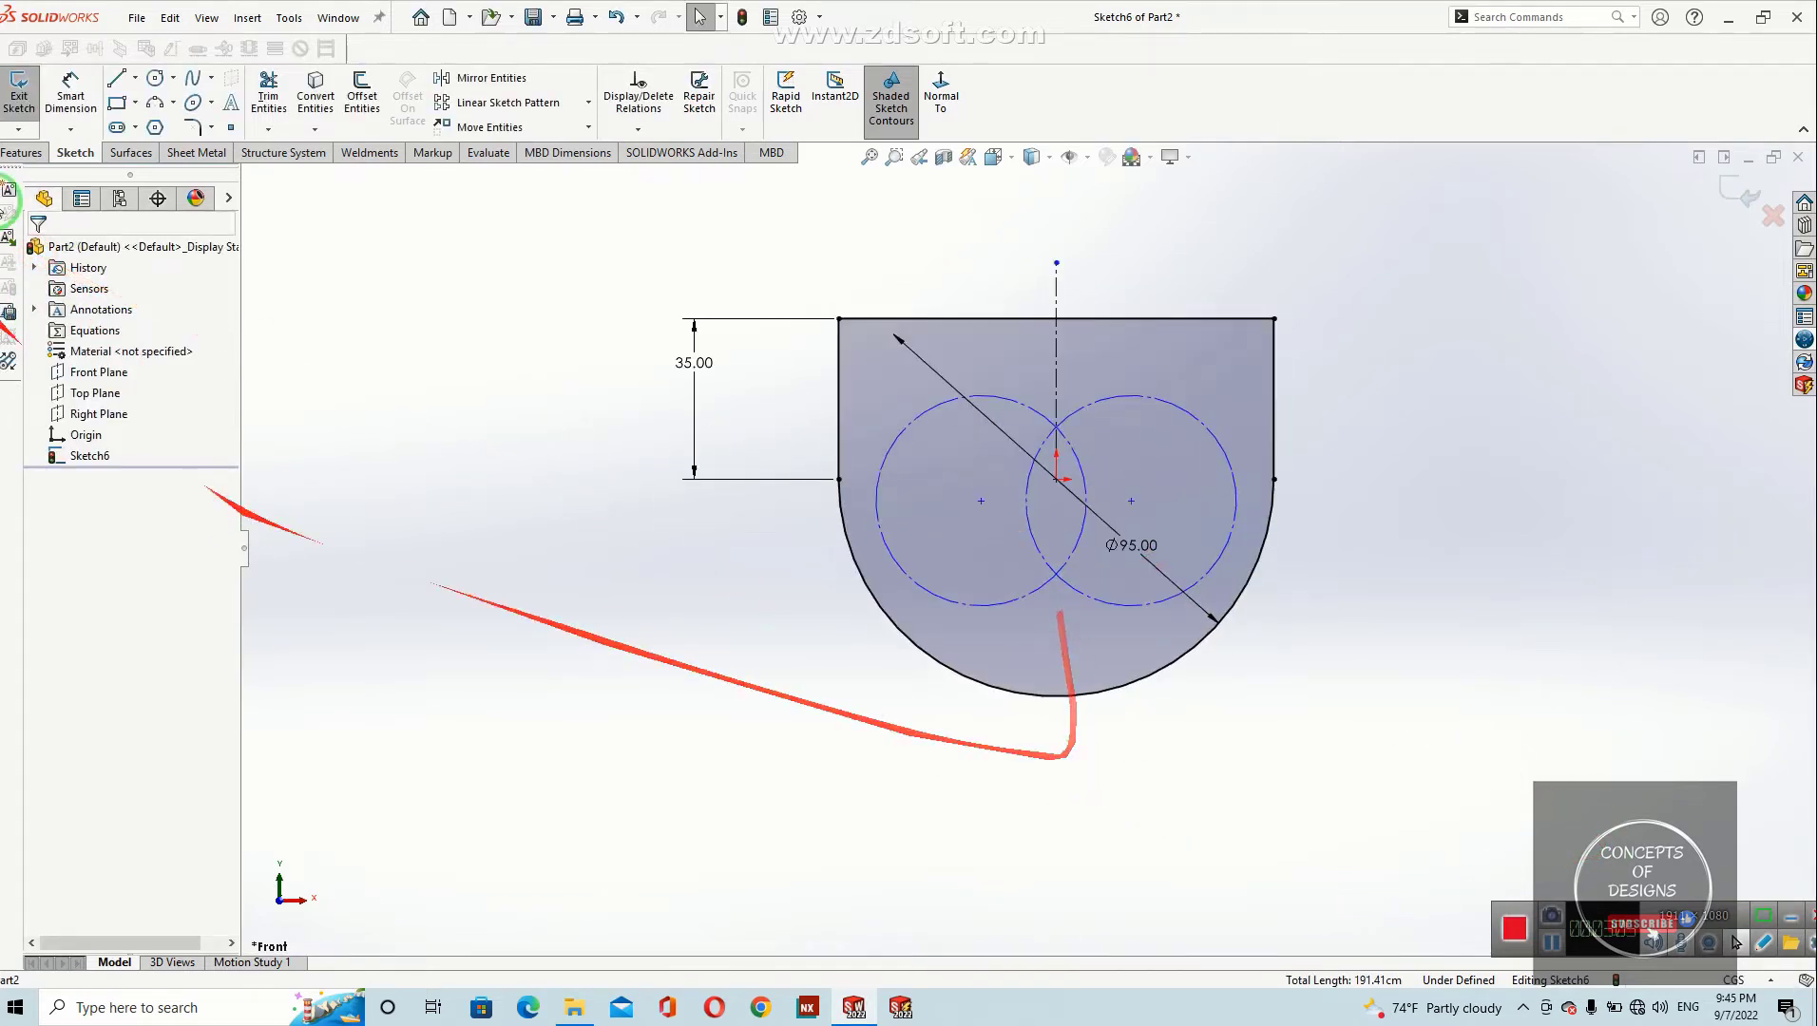
{"action": "left_click", "coordinate": [173, 79]}
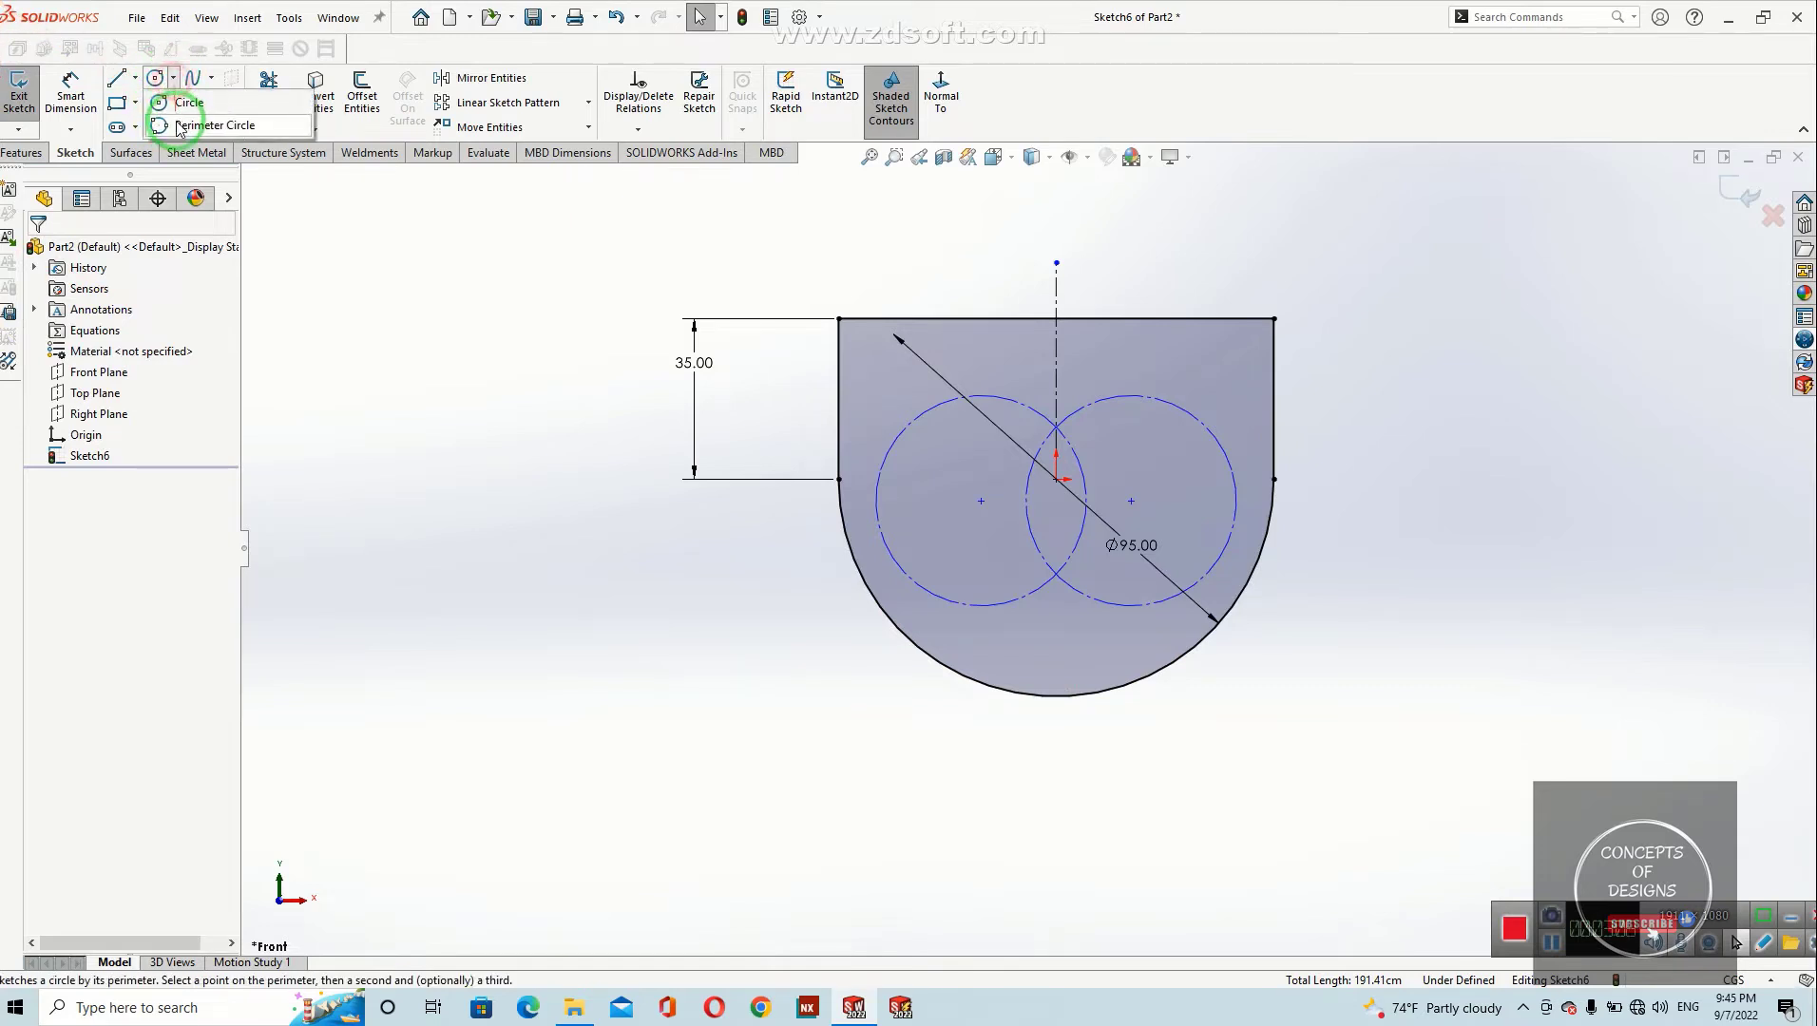
{"action": "left_click", "coordinate": [186, 102]}
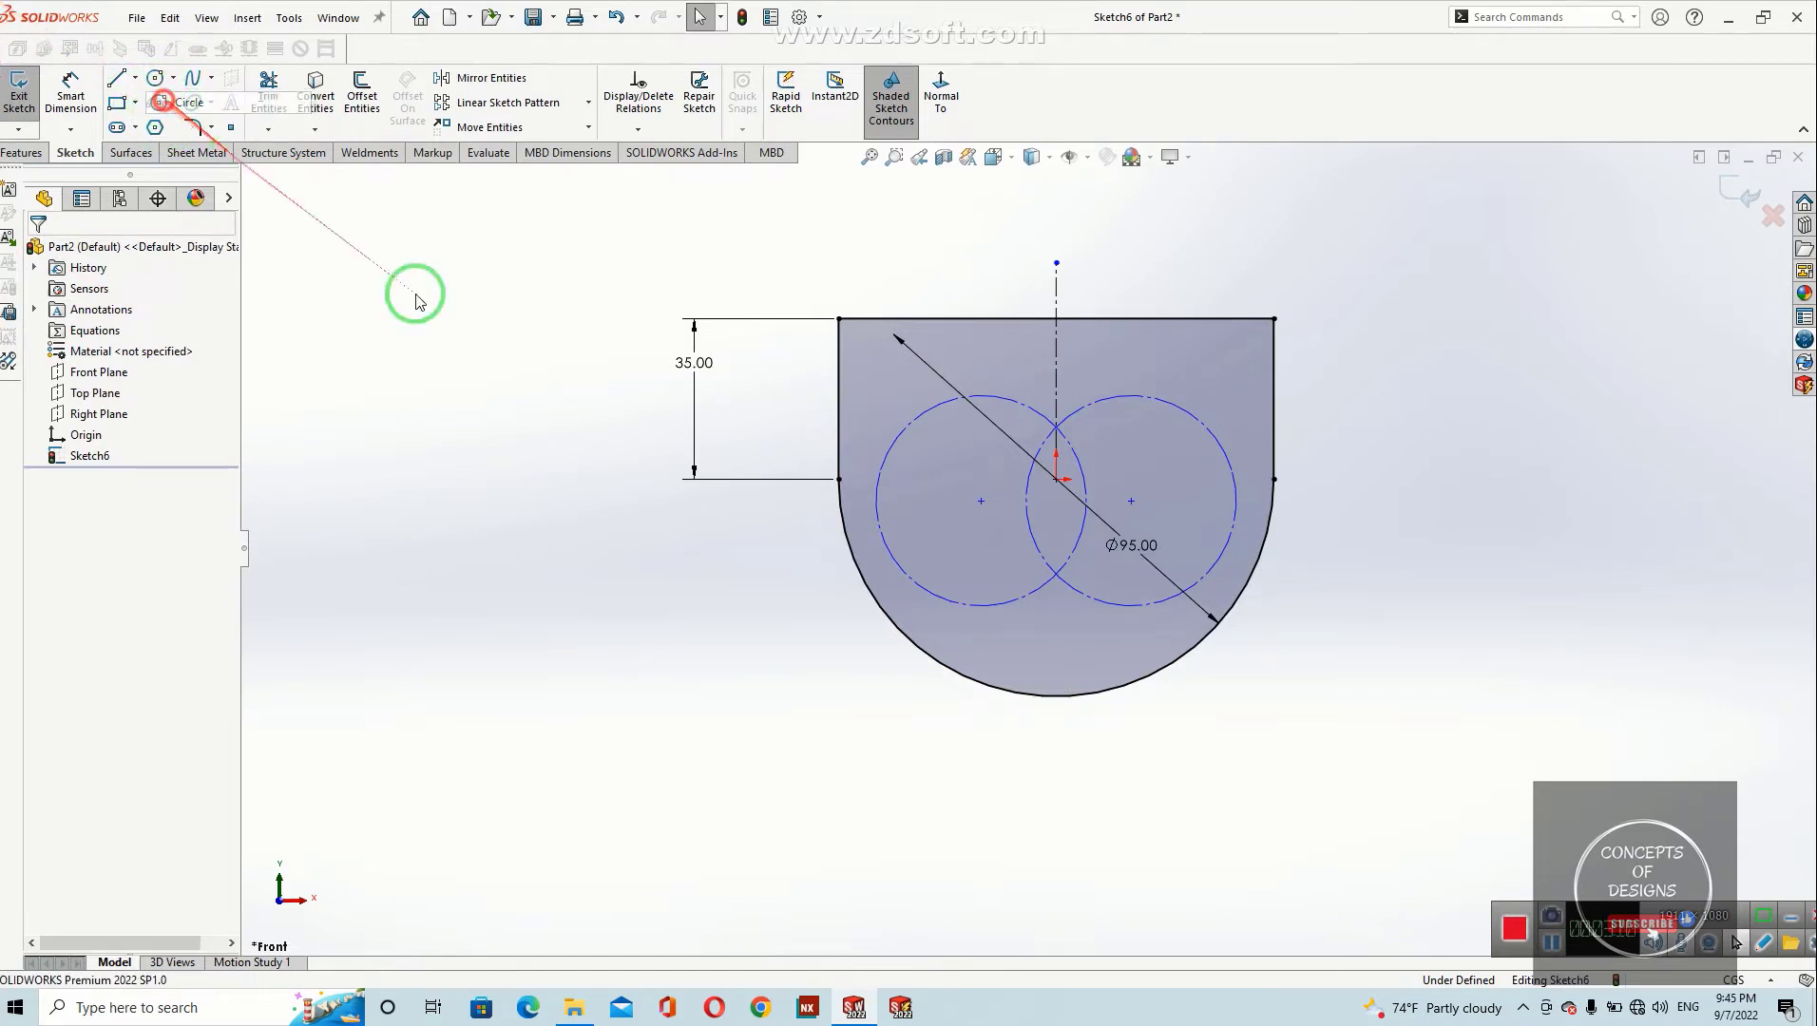
{"action": "scroll", "coordinate": [1050, 694], "scroll_direction": "down", "scroll_amount": 2}
{"action": "left_click_drag", "start_coordinate": [1073, 679], "coordinate": [1074, 617]}
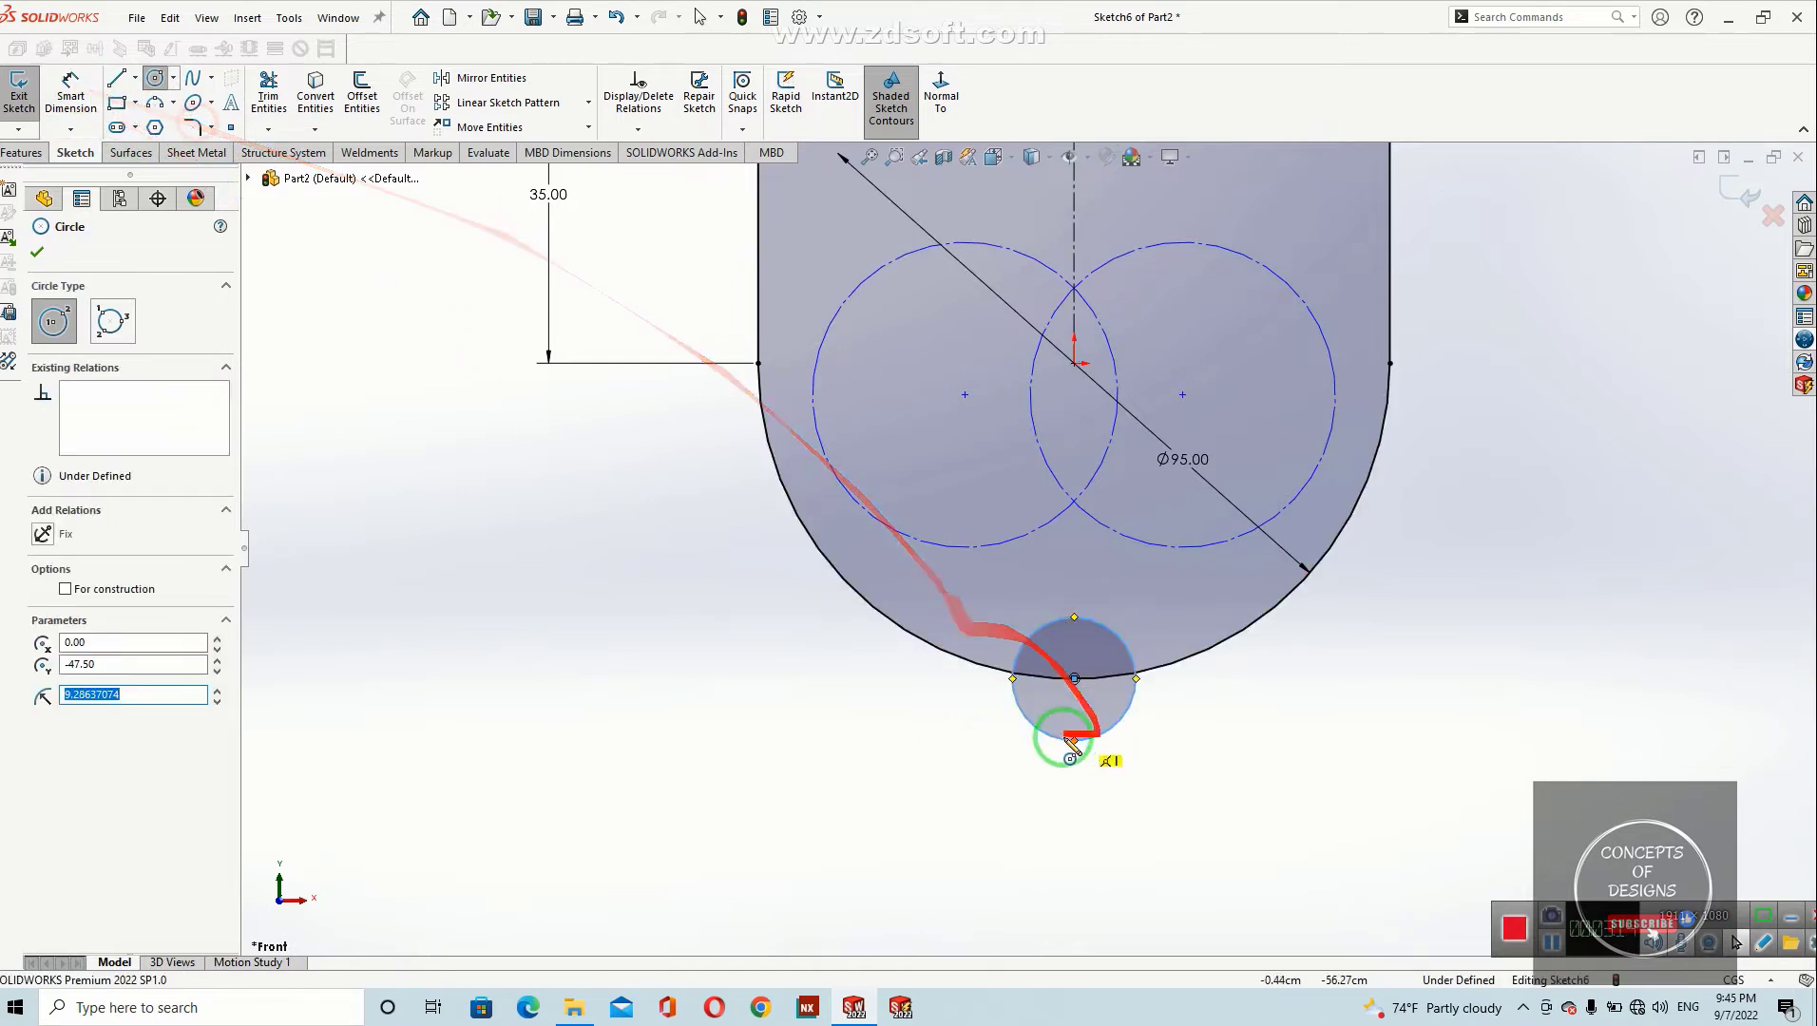
Step: Dimension the small circle at the bottom of the arc with a diameter of 4 in
{"action": "left_click", "coordinate": [74, 90]}
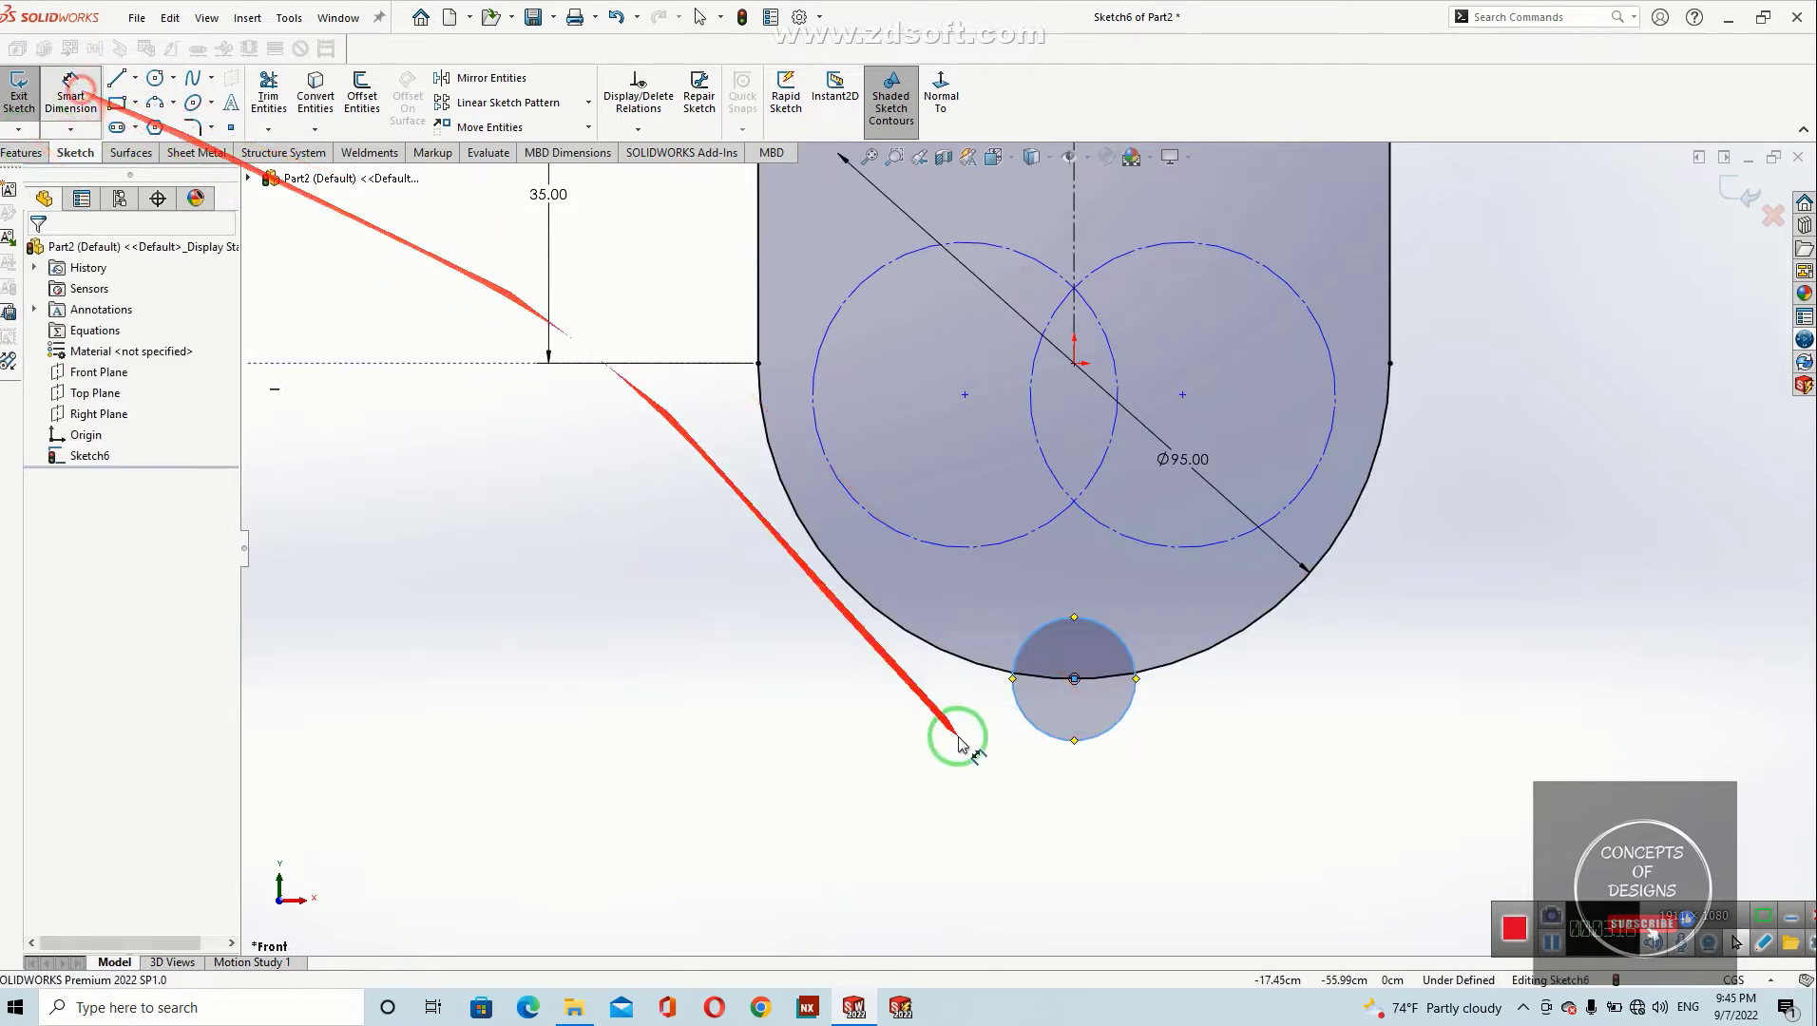
{"action": "left_click", "coordinate": [1013, 699]}
{"action": "left_click", "coordinate": [791, 678]}
{"action": "type", "text": "4"}
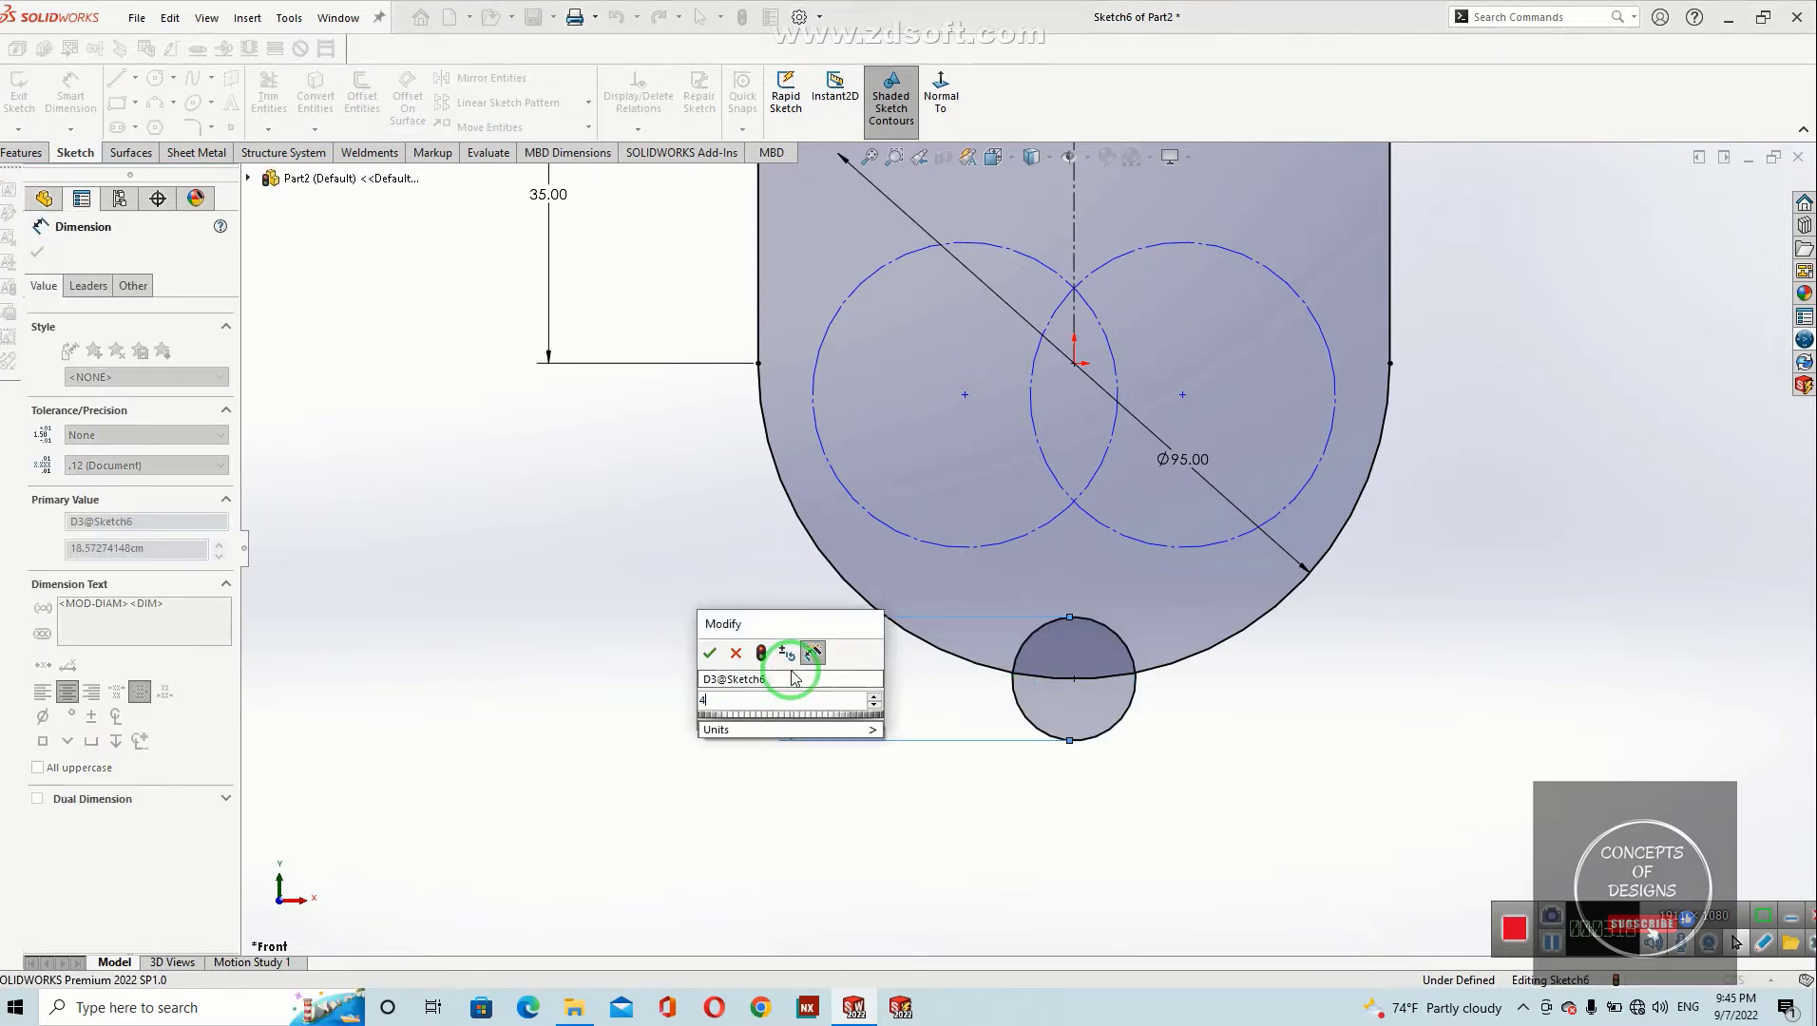
{"action": "type", "text": "IN"}
{"action": "key", "text": "Return"}
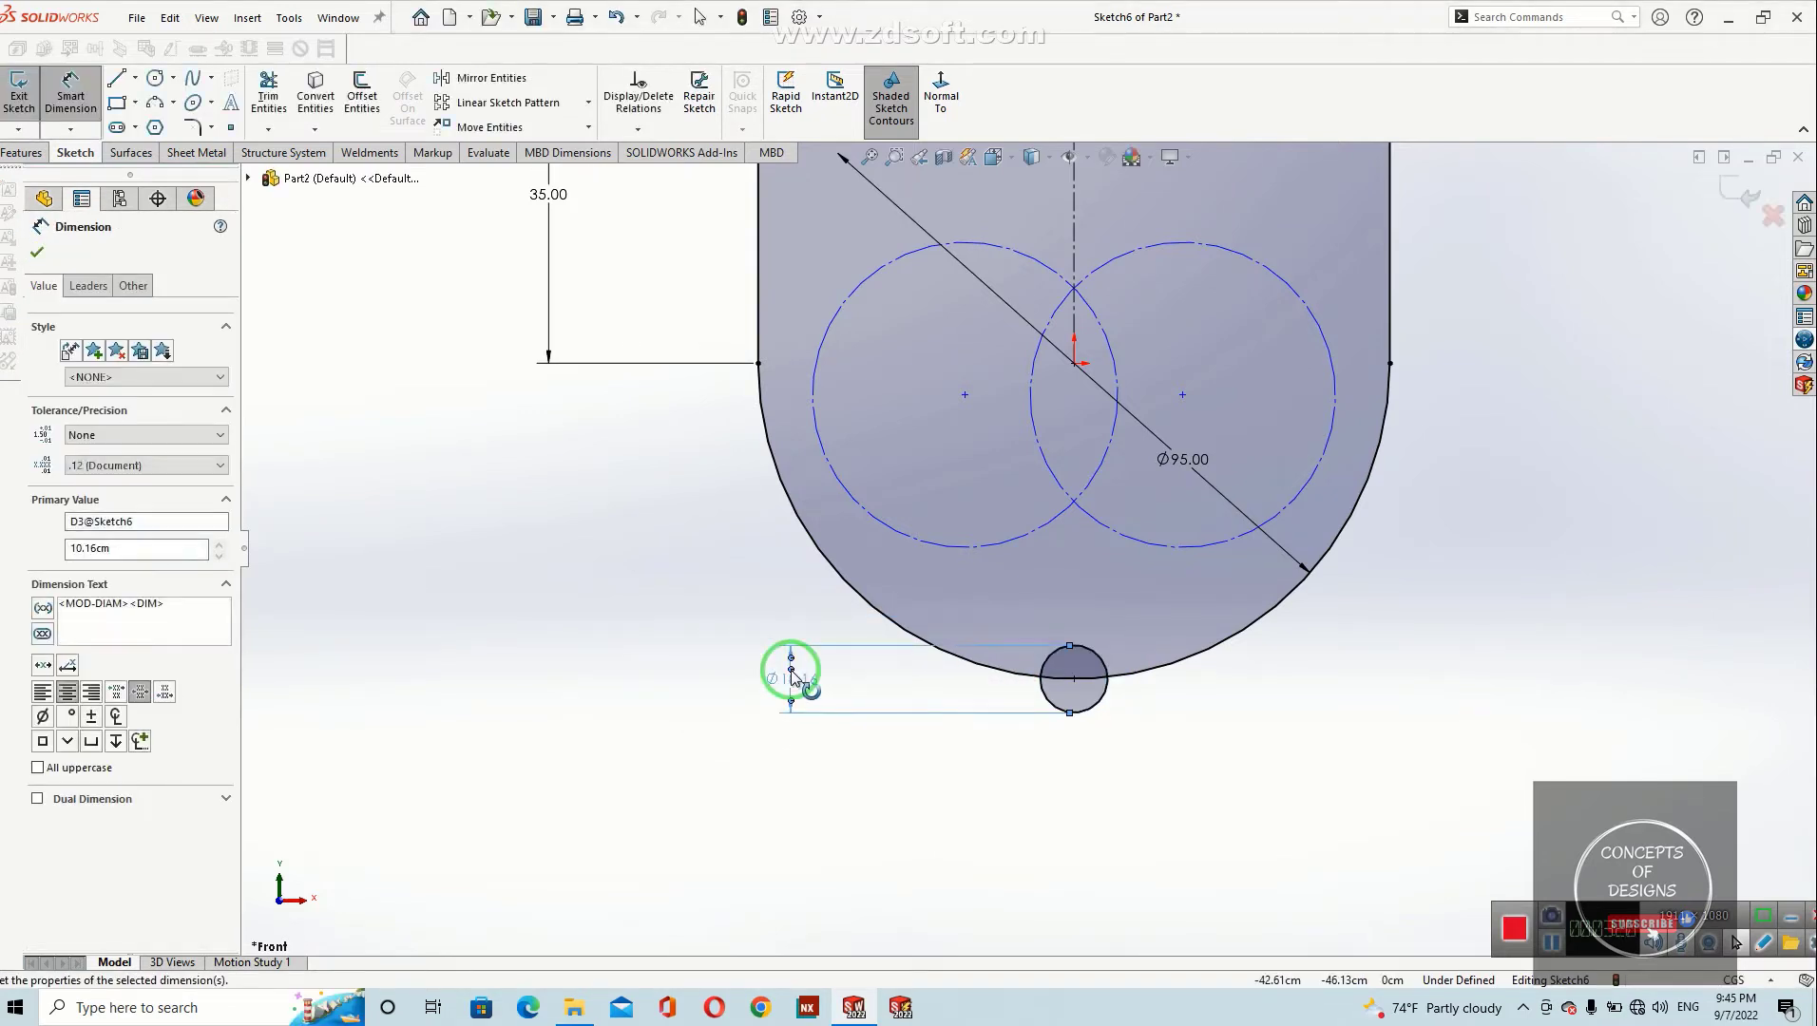
Step: Convert the small circle at the bottom of the arc to construction geometry
{"action": "right_click", "coordinate": [1102, 719]}
{"action": "left_click", "coordinate": [1114, 777]}
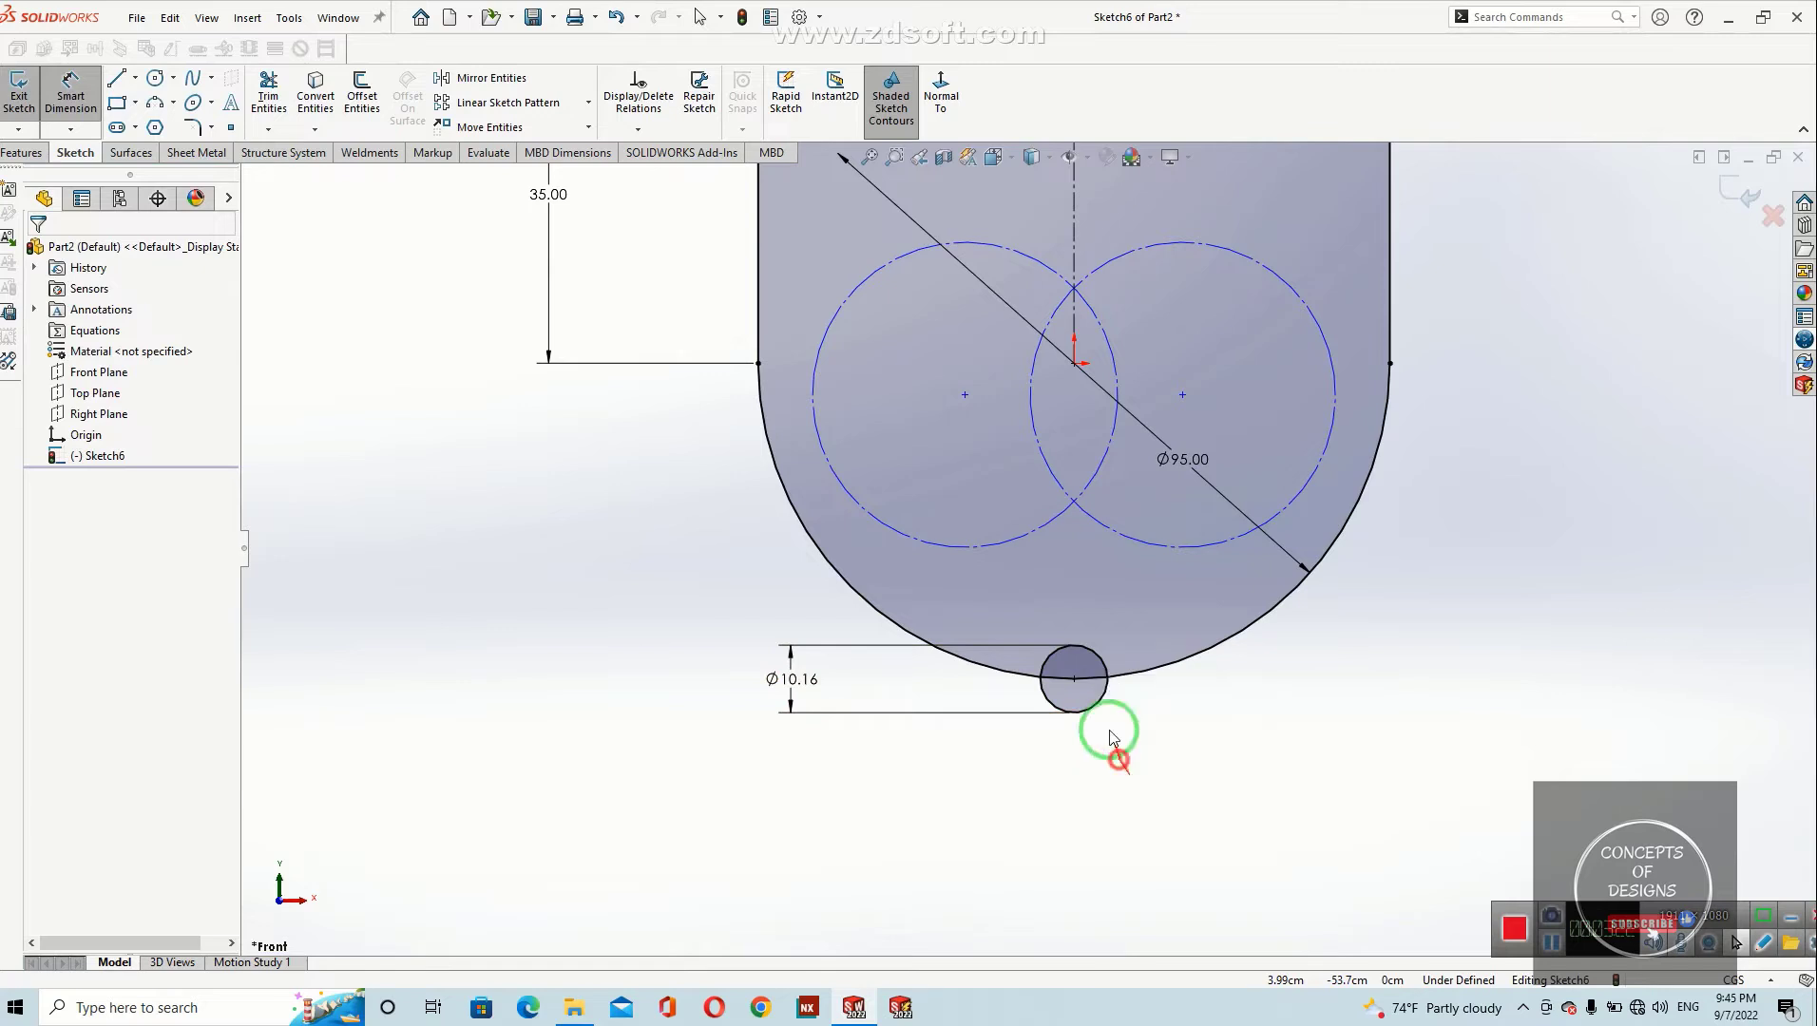
{"action": "left_click", "coordinate": [1098, 701]}
{"action": "left_click", "coordinate": [1190, 642]}
{"action": "left_click", "coordinate": [1167, 767]}
{"action": "scroll", "coordinate": [1125, 715], "scroll_direction": "up", "scroll_amount": 3}
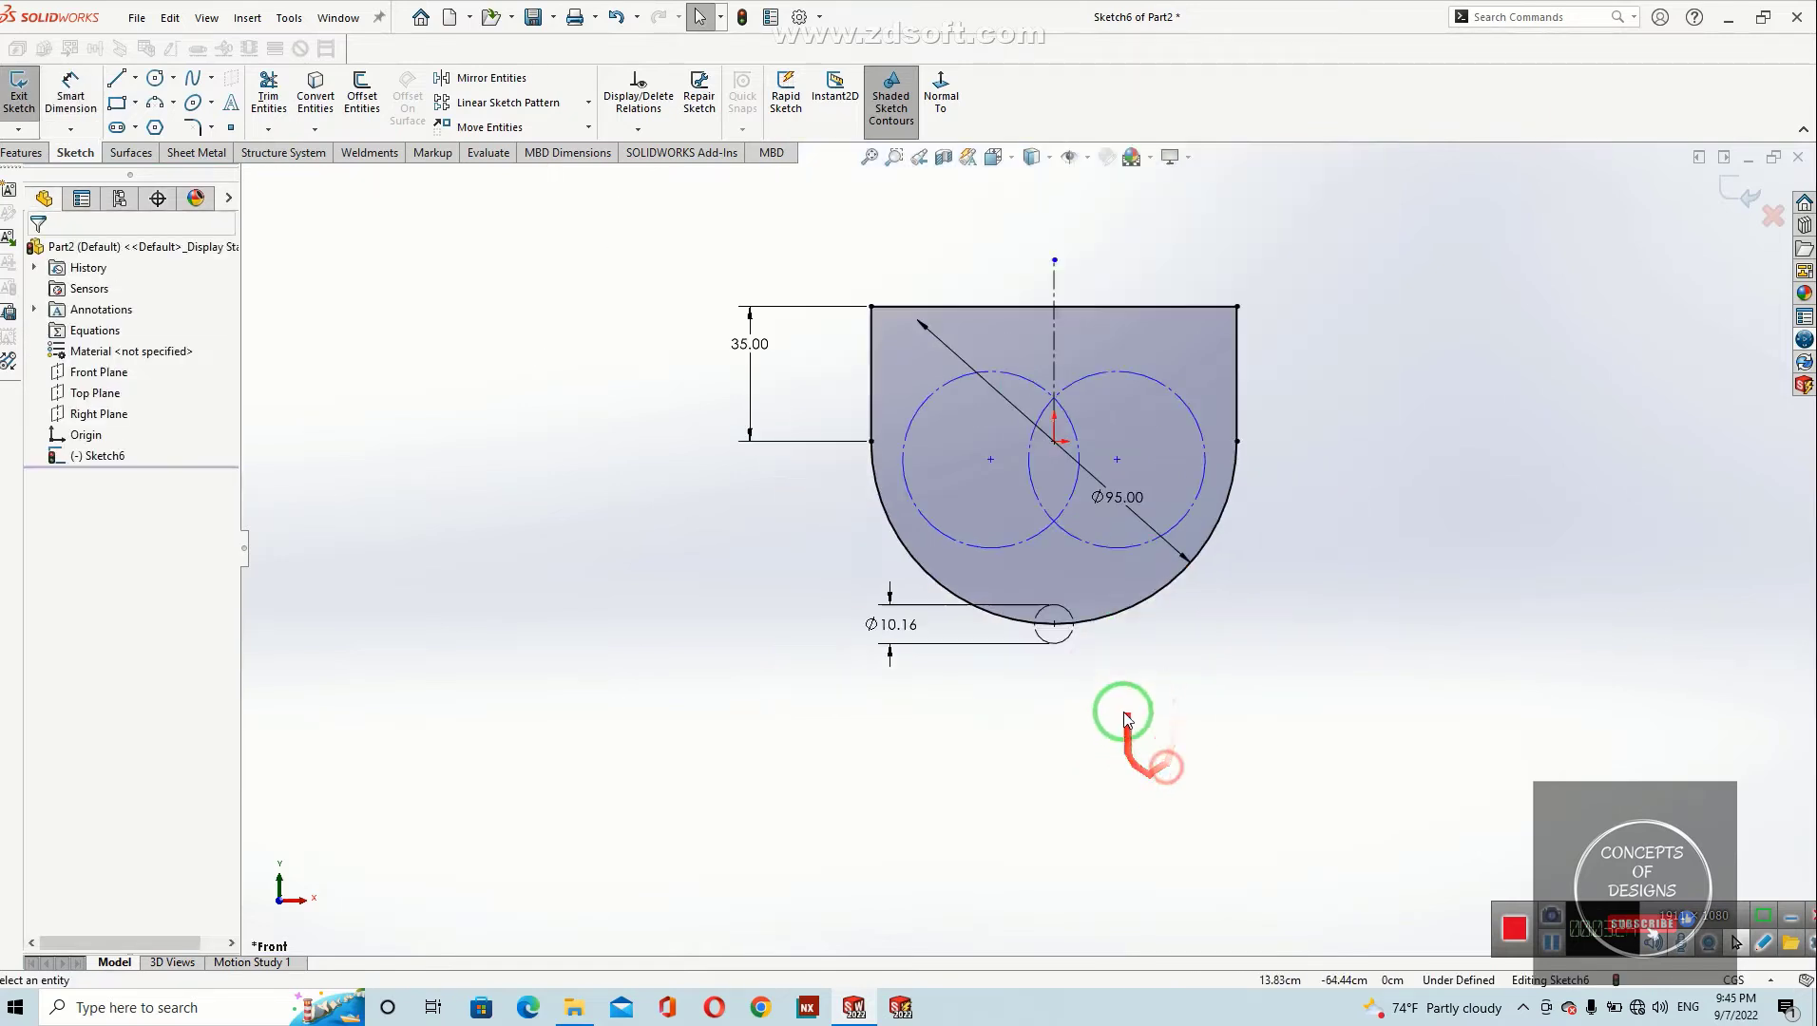
Step: Dimension the right-hand construction circle with a diameter of 57.5 cm
{"action": "left_click", "coordinate": [70, 92]}
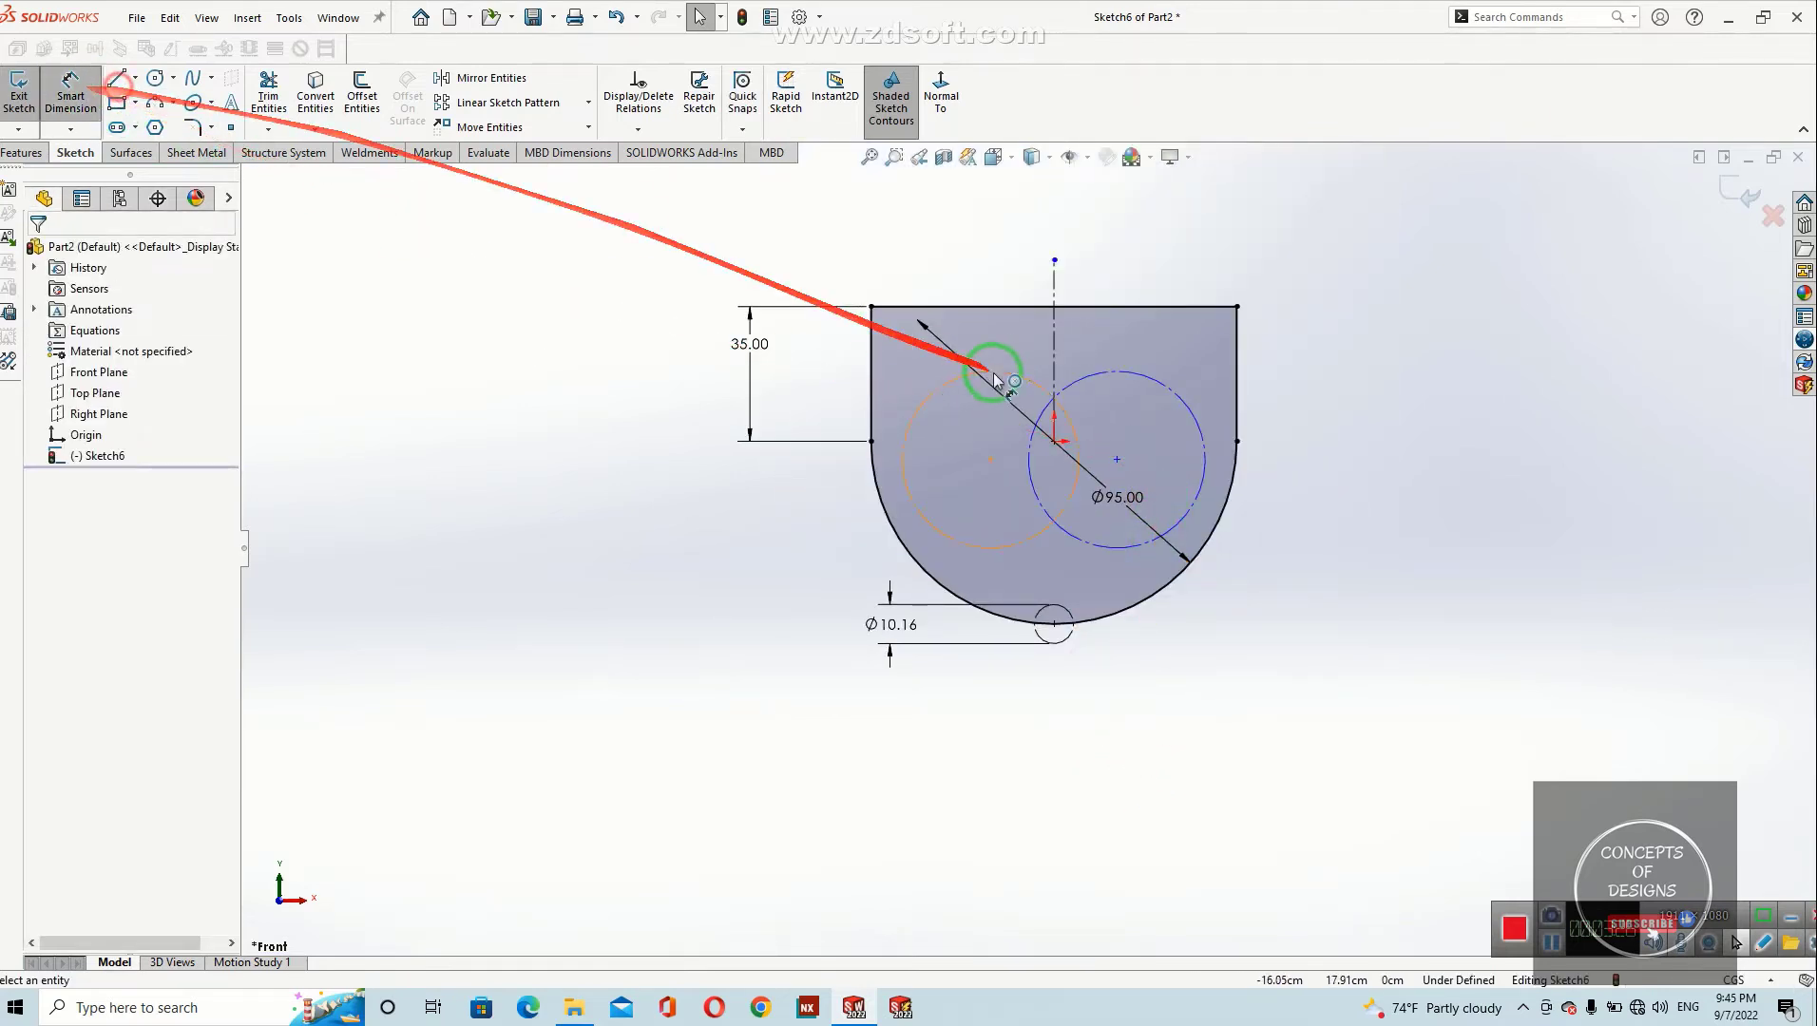
{"action": "left_click", "coordinate": [1207, 418]}
{"action": "left_click", "coordinate": [1304, 425]}
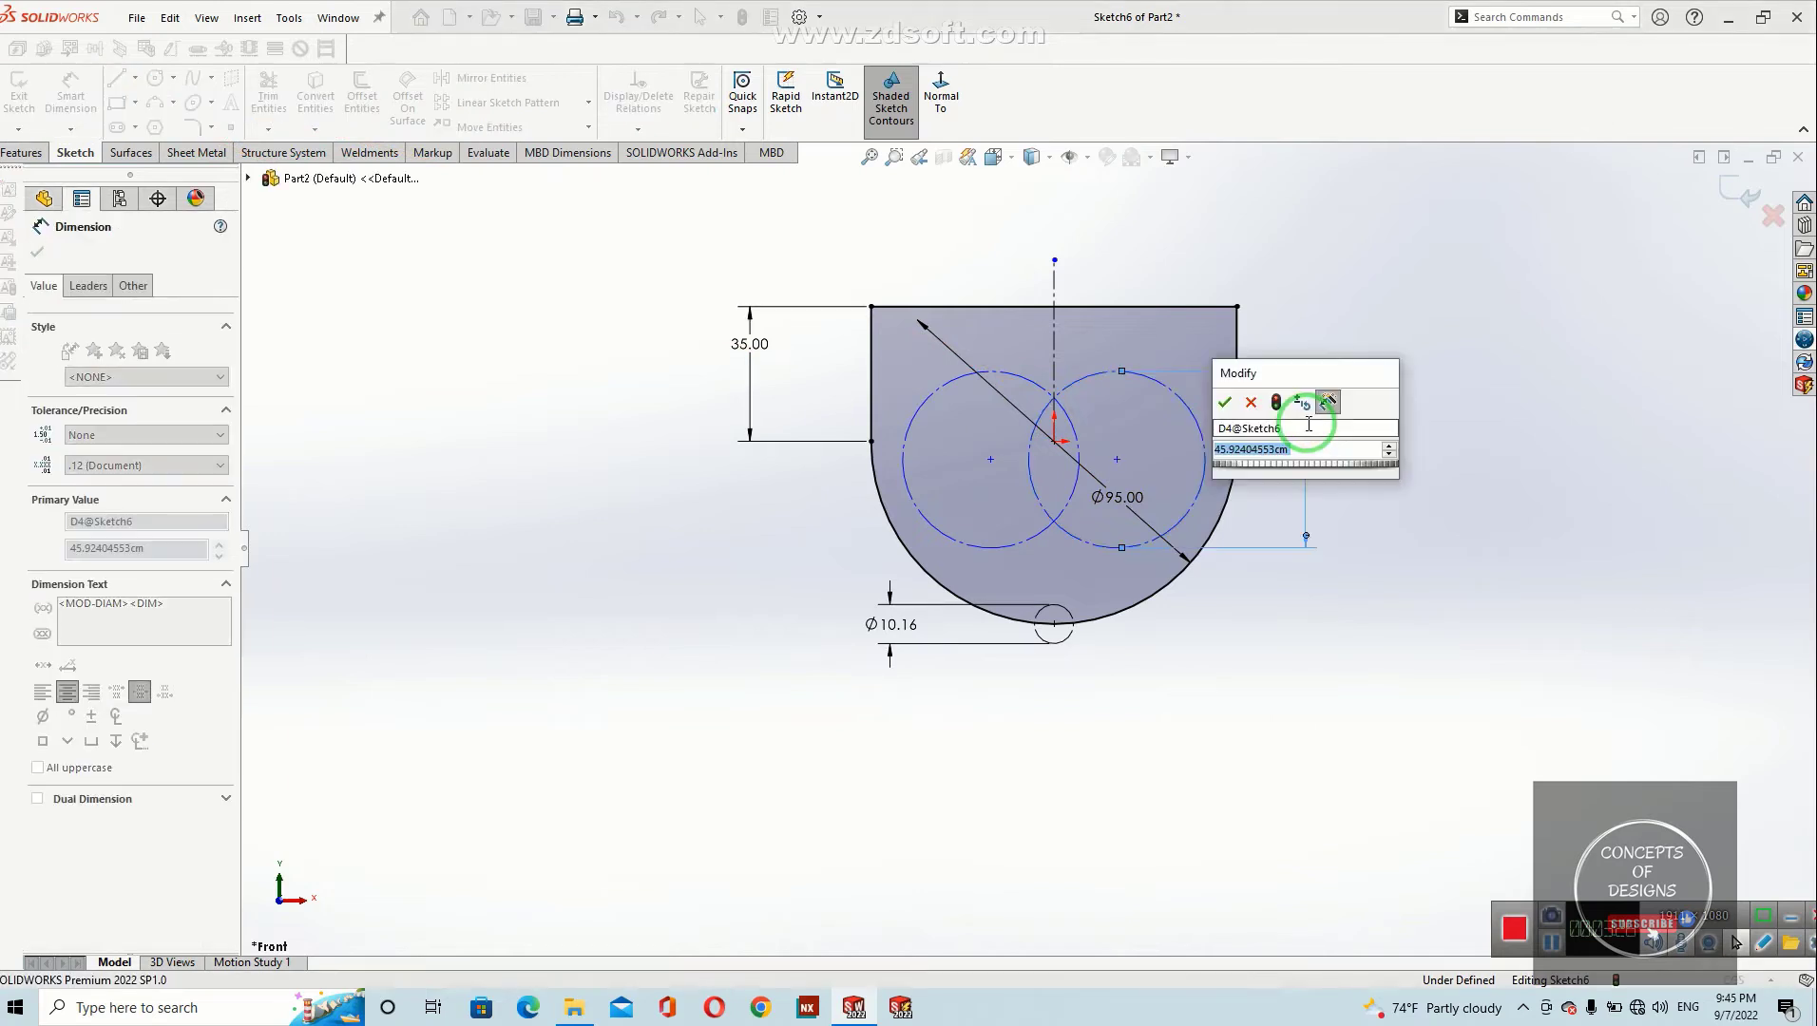
{"action": "type", "text": "7"}
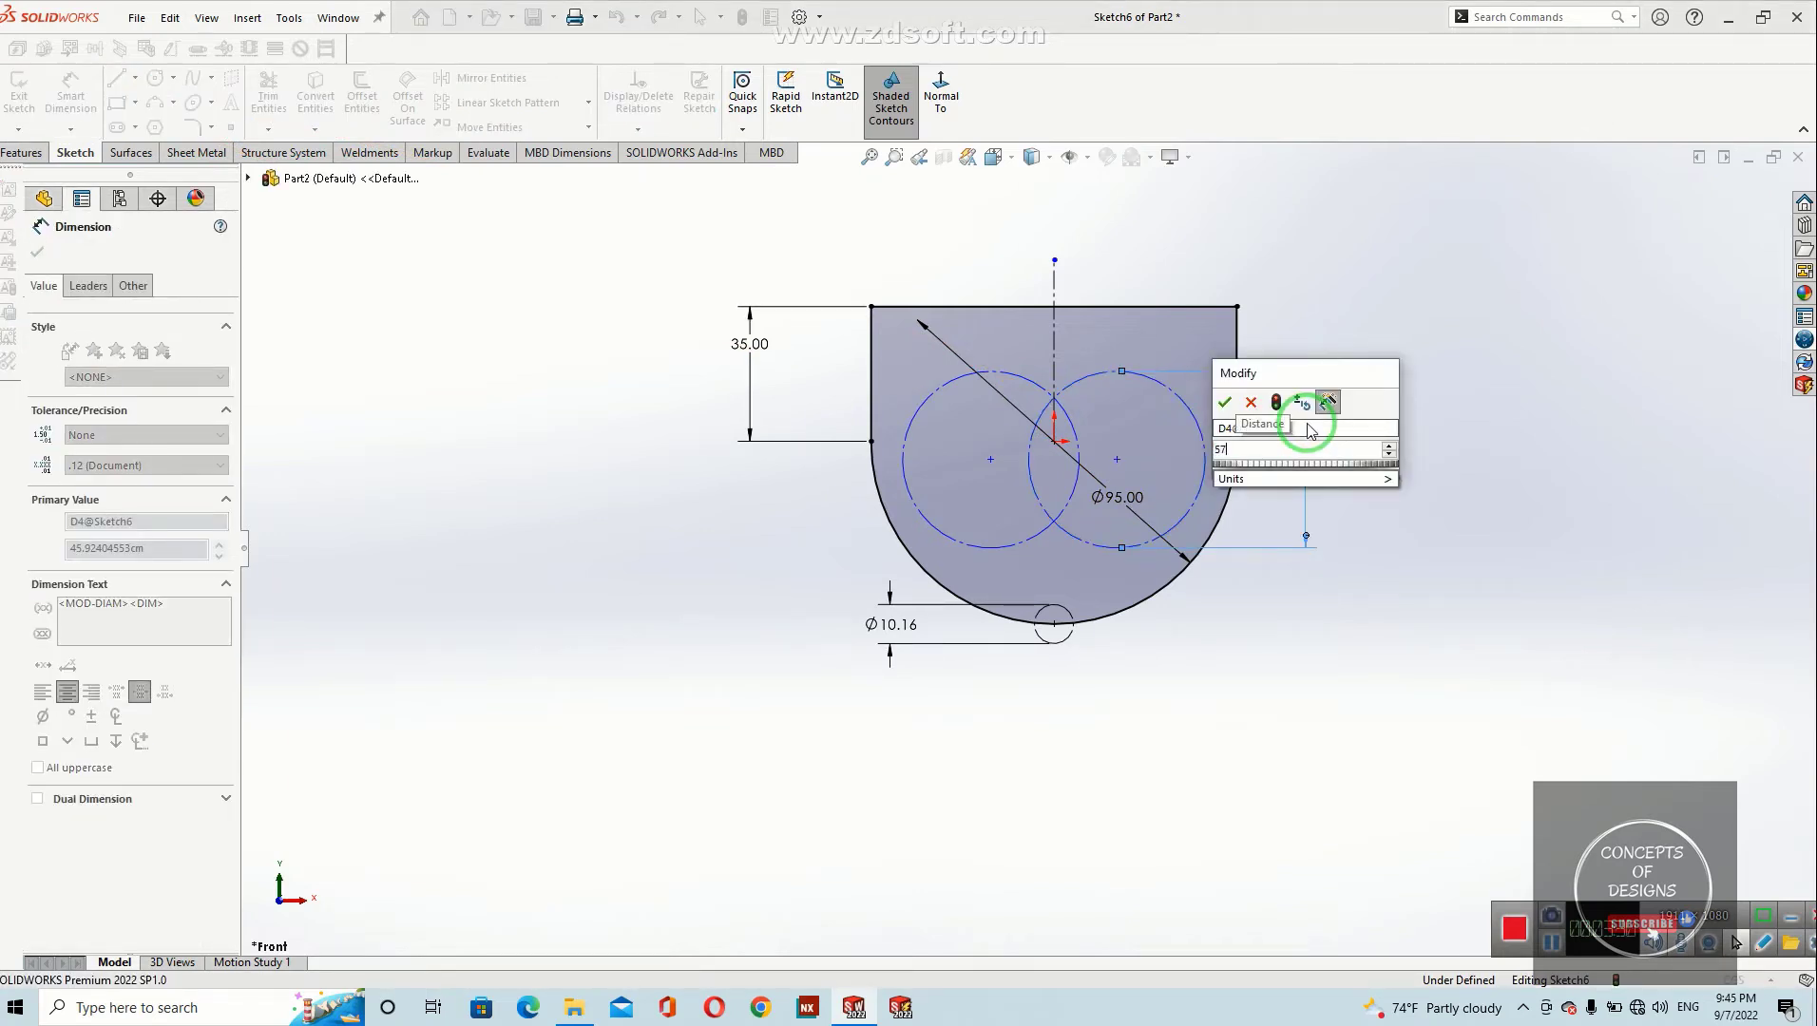
{"action": "type", "text": ".5"}
{"action": "key", "text": "Return"}
{"action": "left_click", "coordinate": [1343, 655]}
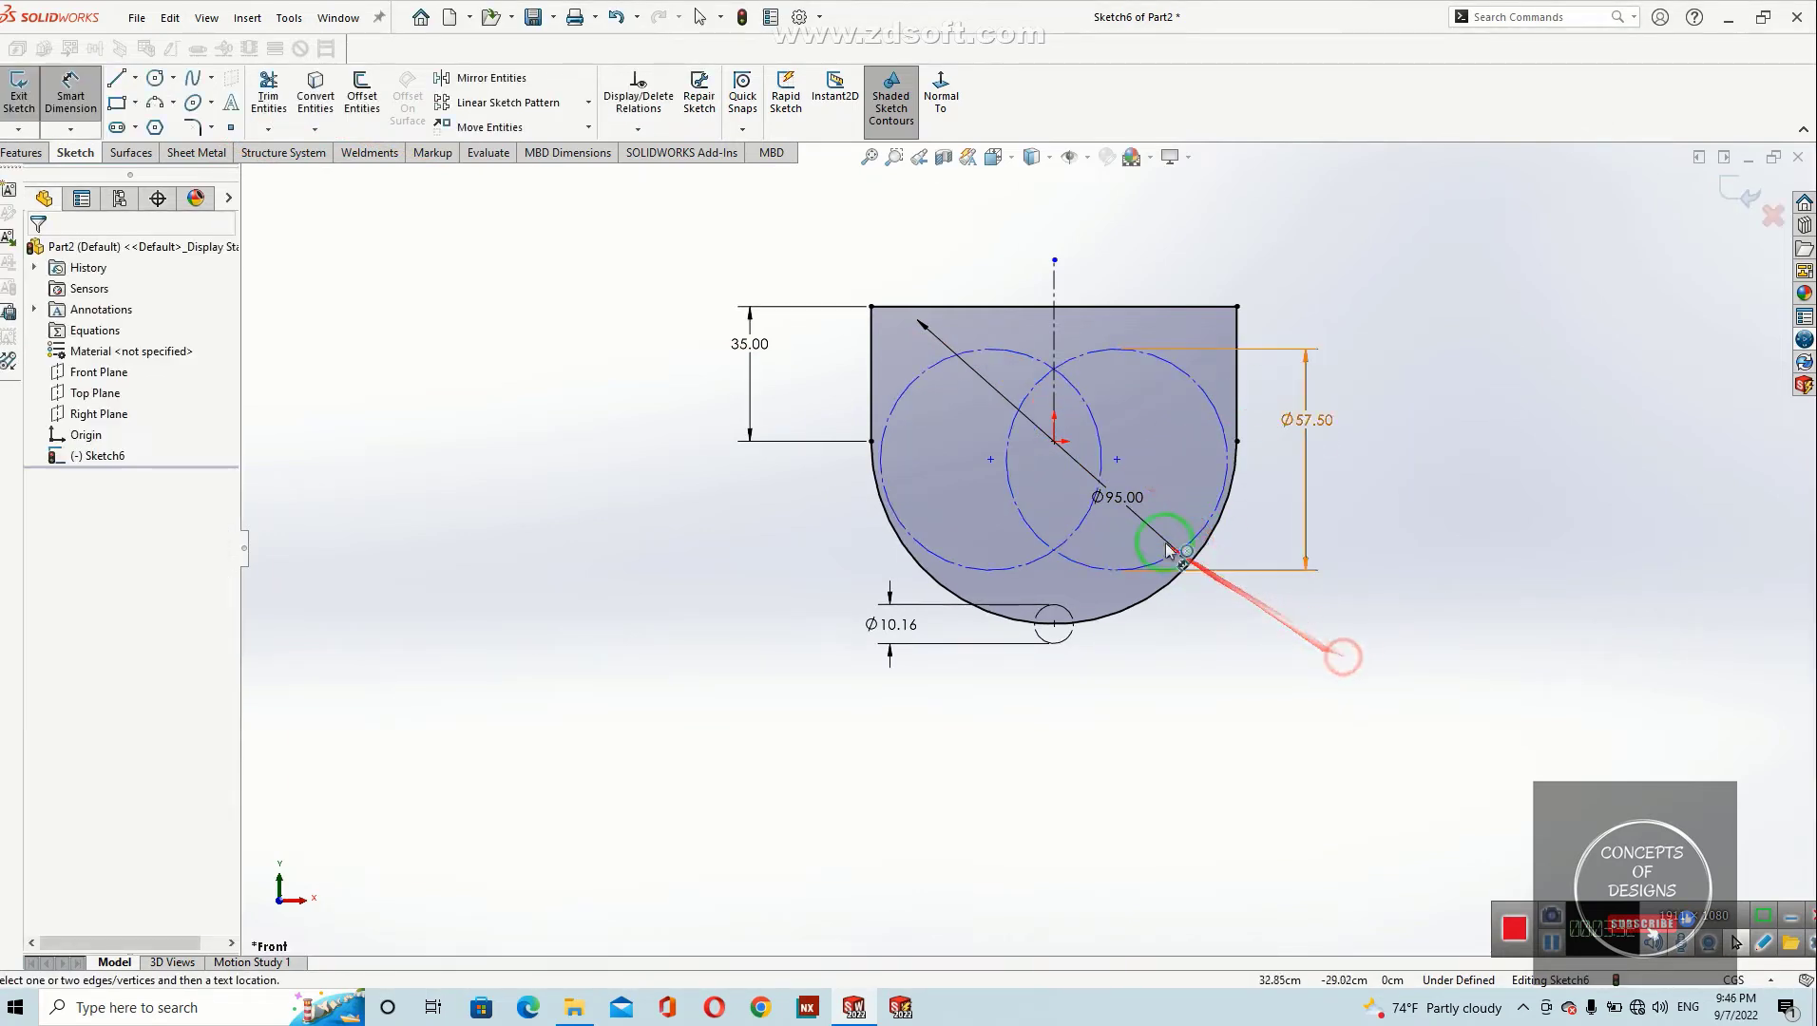
Step: Dimension the vertical distance from the origin to the right-hand circle's centre as 10 cm
{"action": "scroll", "coordinate": [1129, 510], "scroll_direction": "down", "scroll_amount": 2}
{"action": "left_click", "coordinate": [1104, 467]}
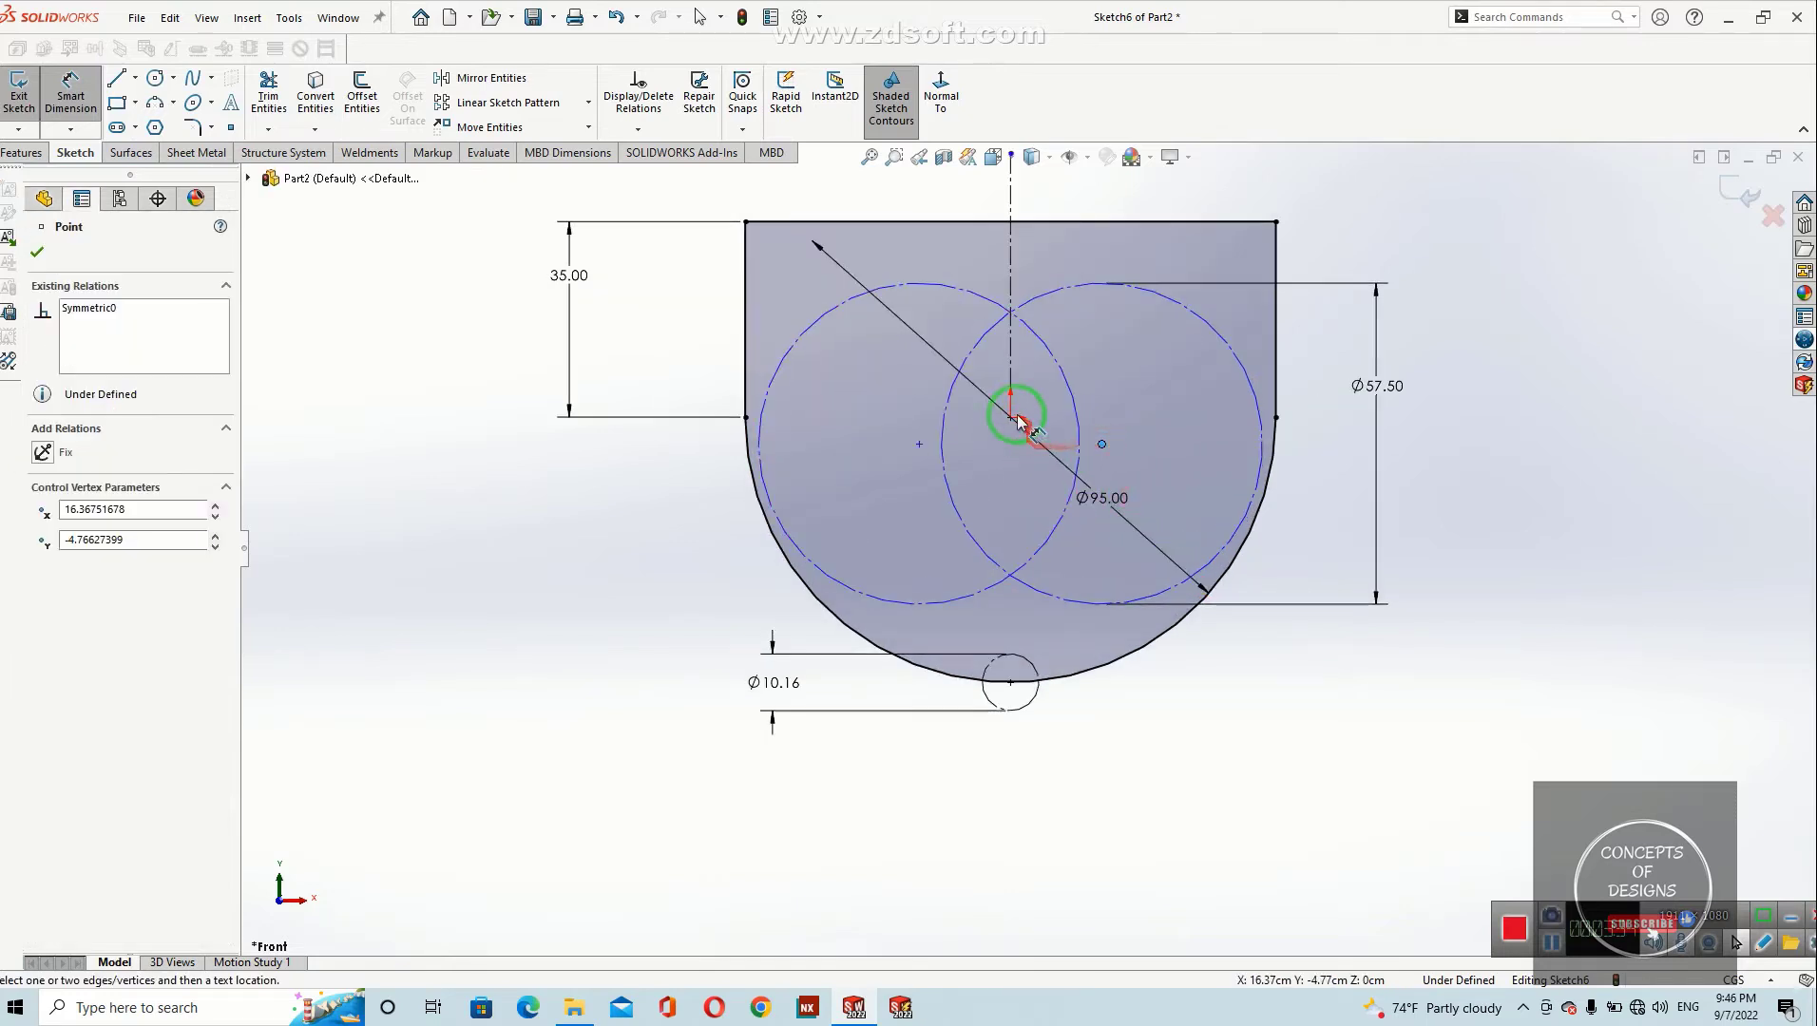
{"action": "left_click", "coordinate": [1259, 443]}
{"action": "left_click", "coordinate": [1344, 428]}
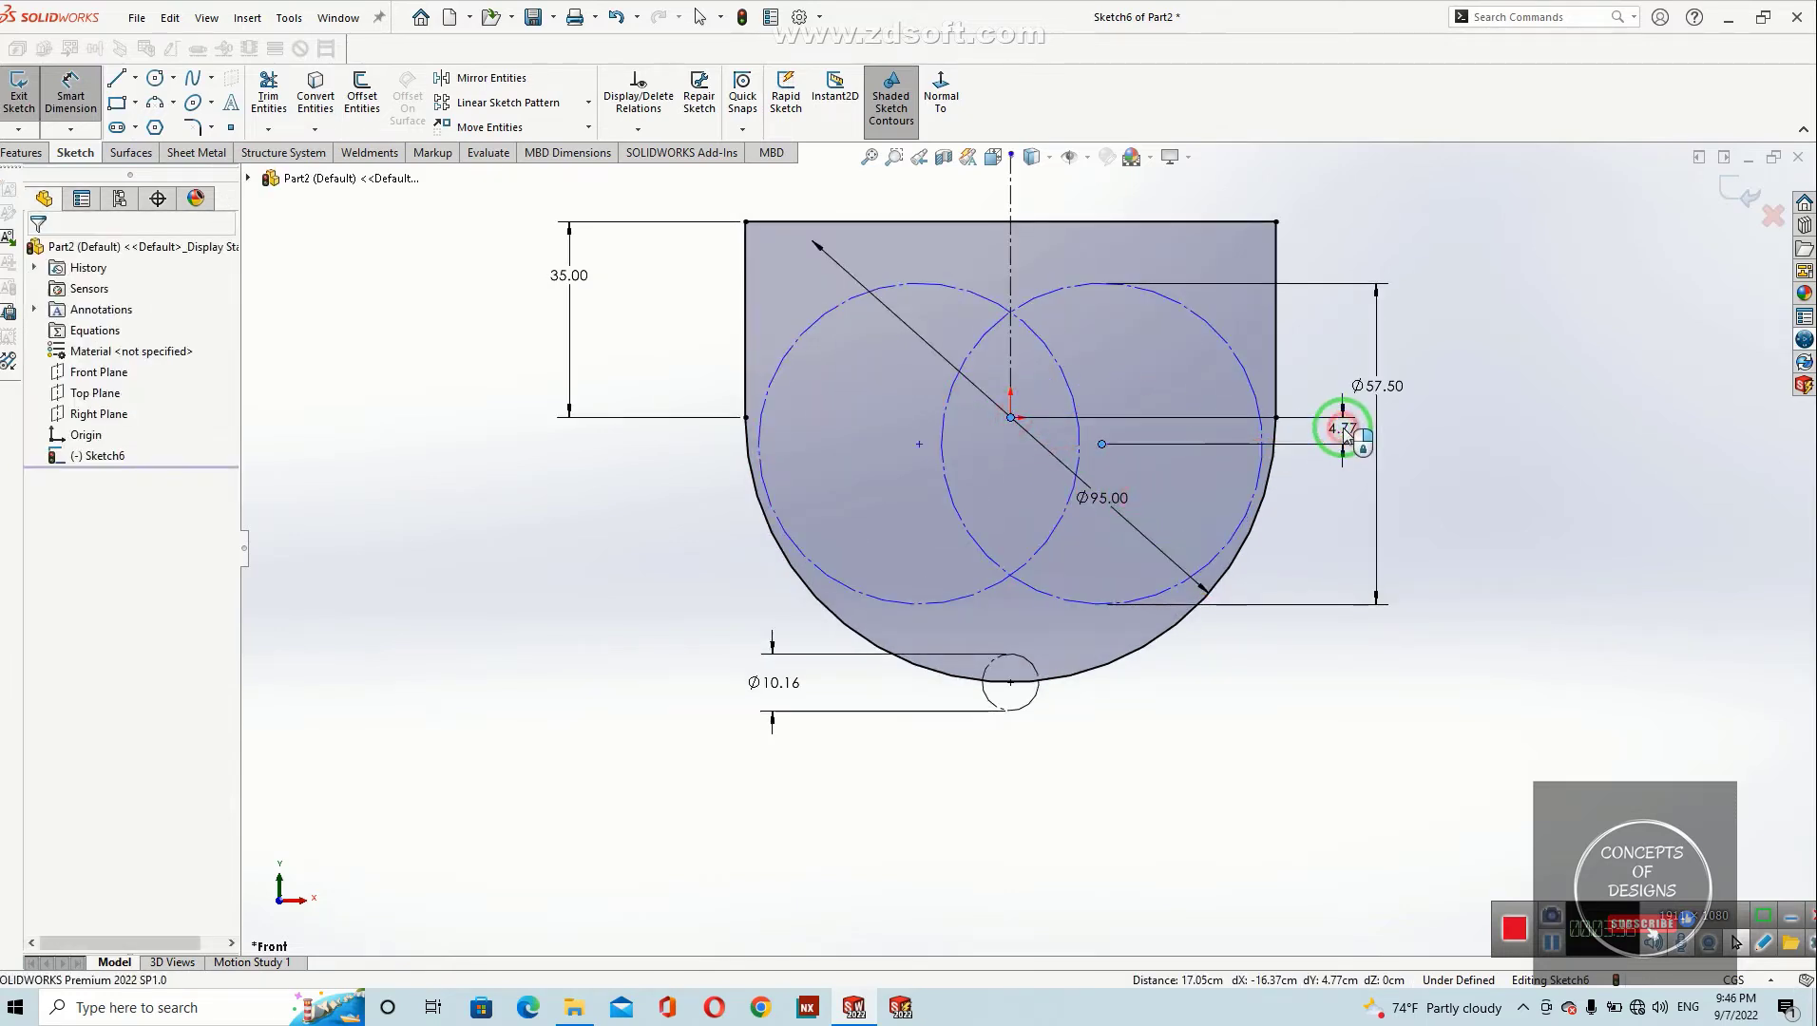
{"action": "type", "text": "10"}
{"action": "key", "text": "Return"}
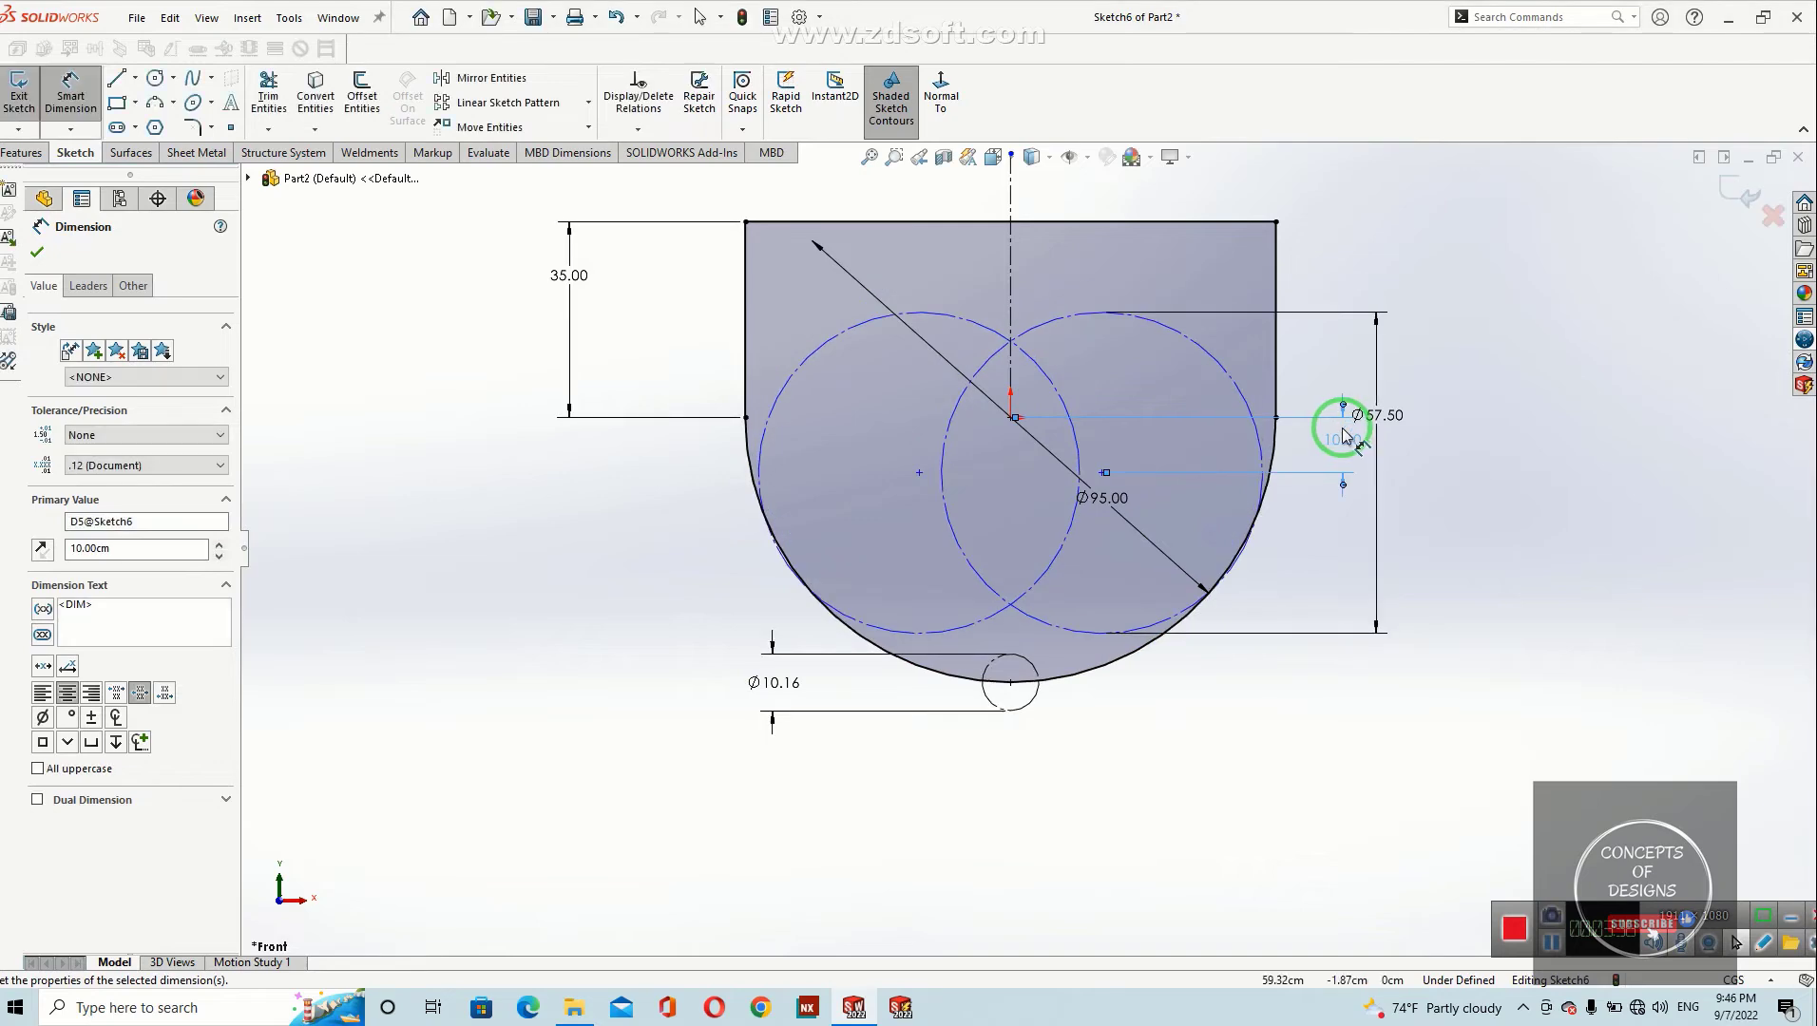
{"action": "key", "text": "Escape"}
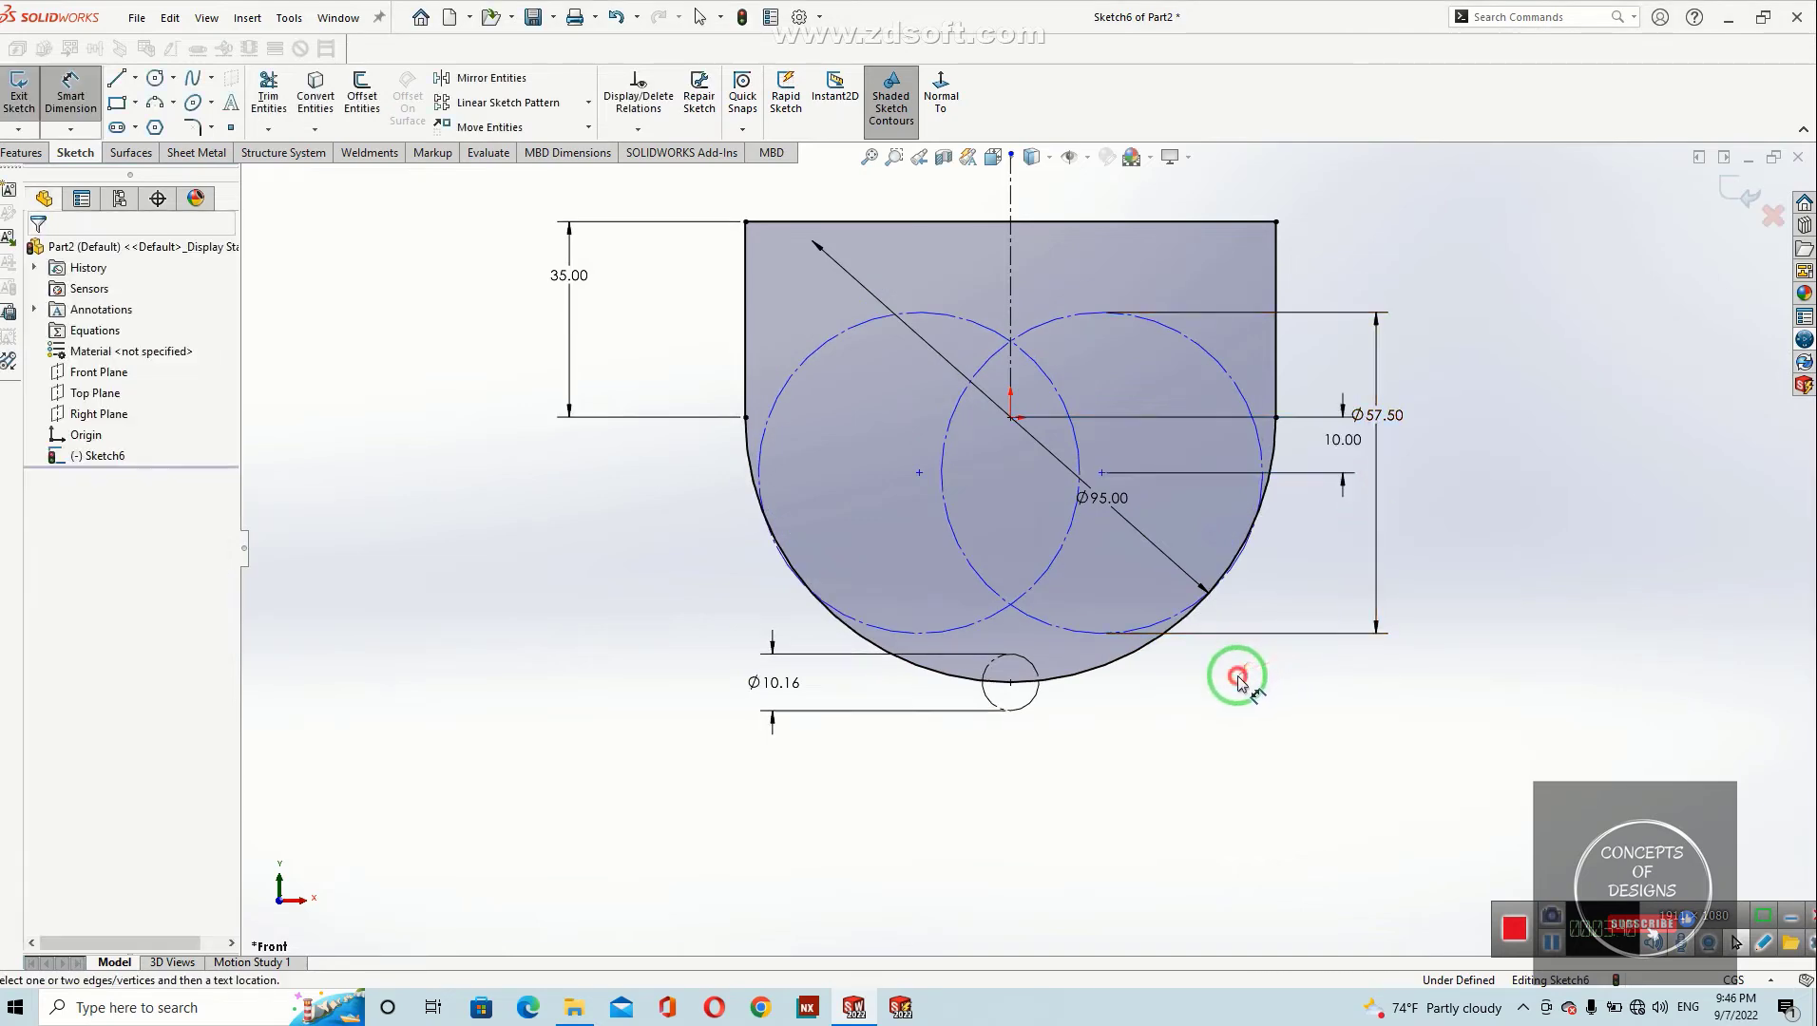
Step: Add a tangent relation between the right-hand construction circle and the U profile's arc
{"action": "scroll", "coordinate": [1236, 671], "scroll_direction": "down", "scroll_amount": 3}
{"action": "left_click", "coordinate": [1116, 548]}
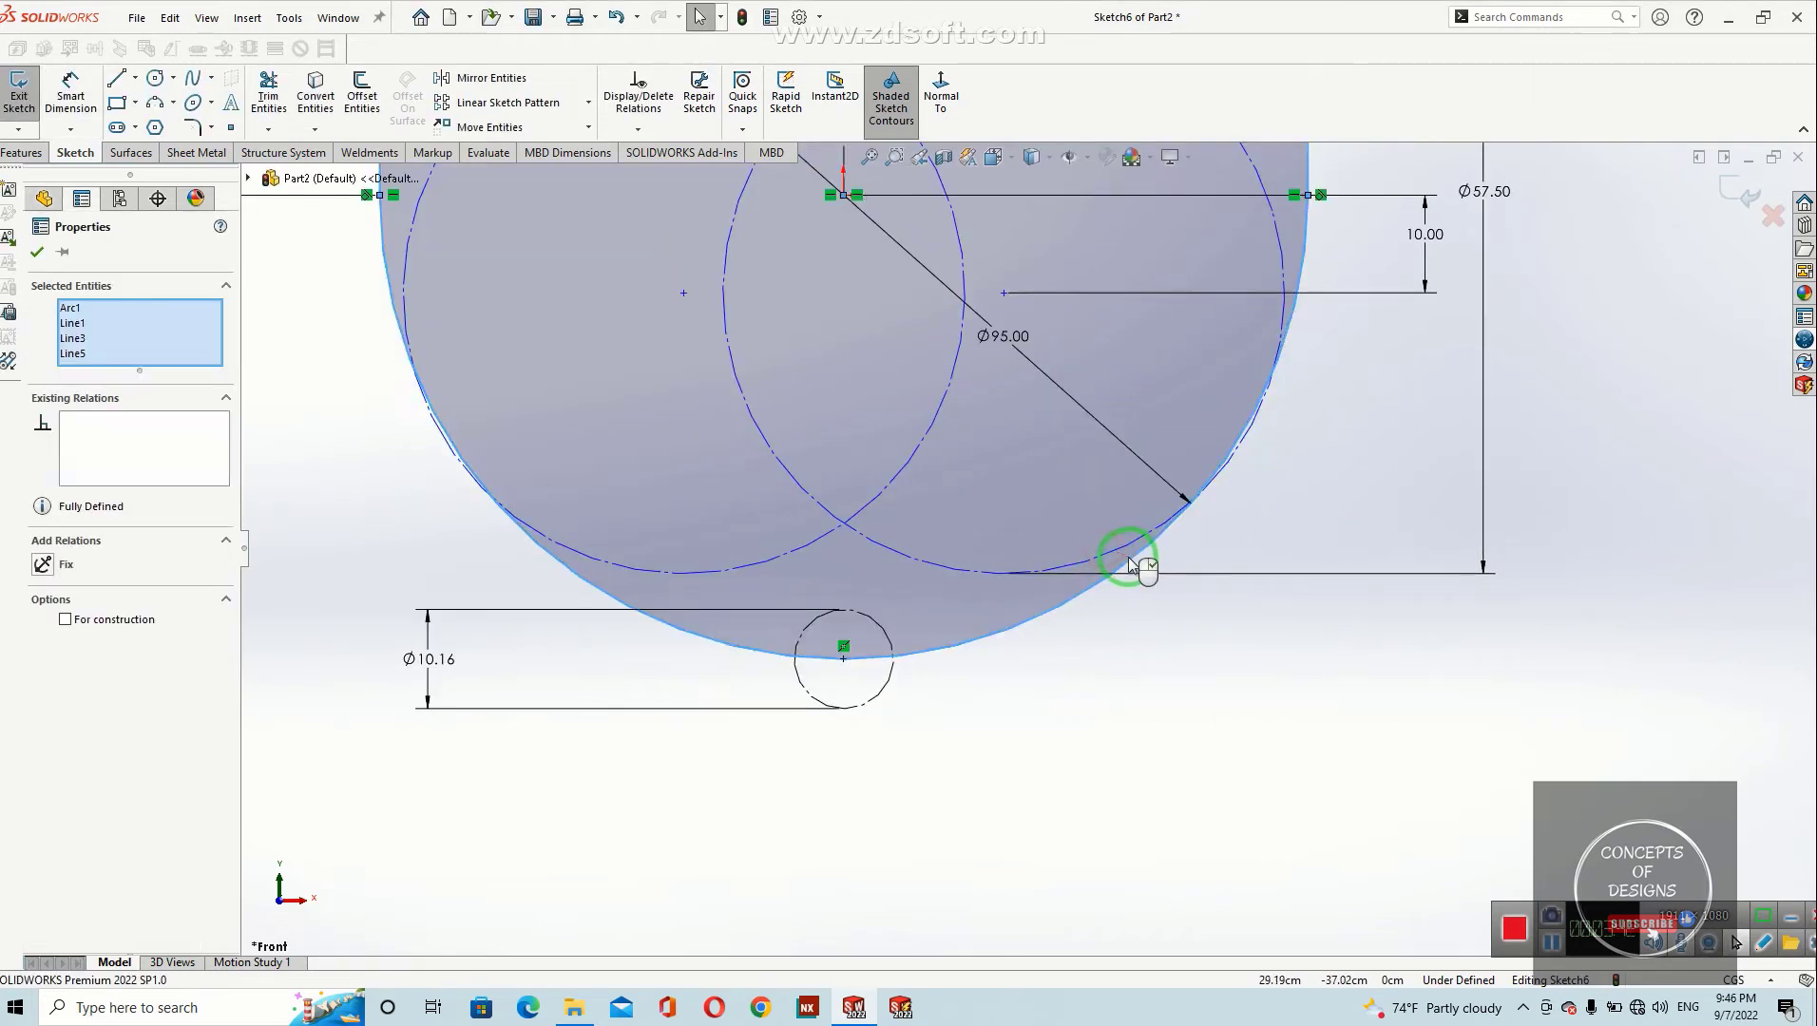
{"action": "left_click", "coordinate": [1172, 573]}
{"action": "left_click", "coordinate": [1108, 548]}
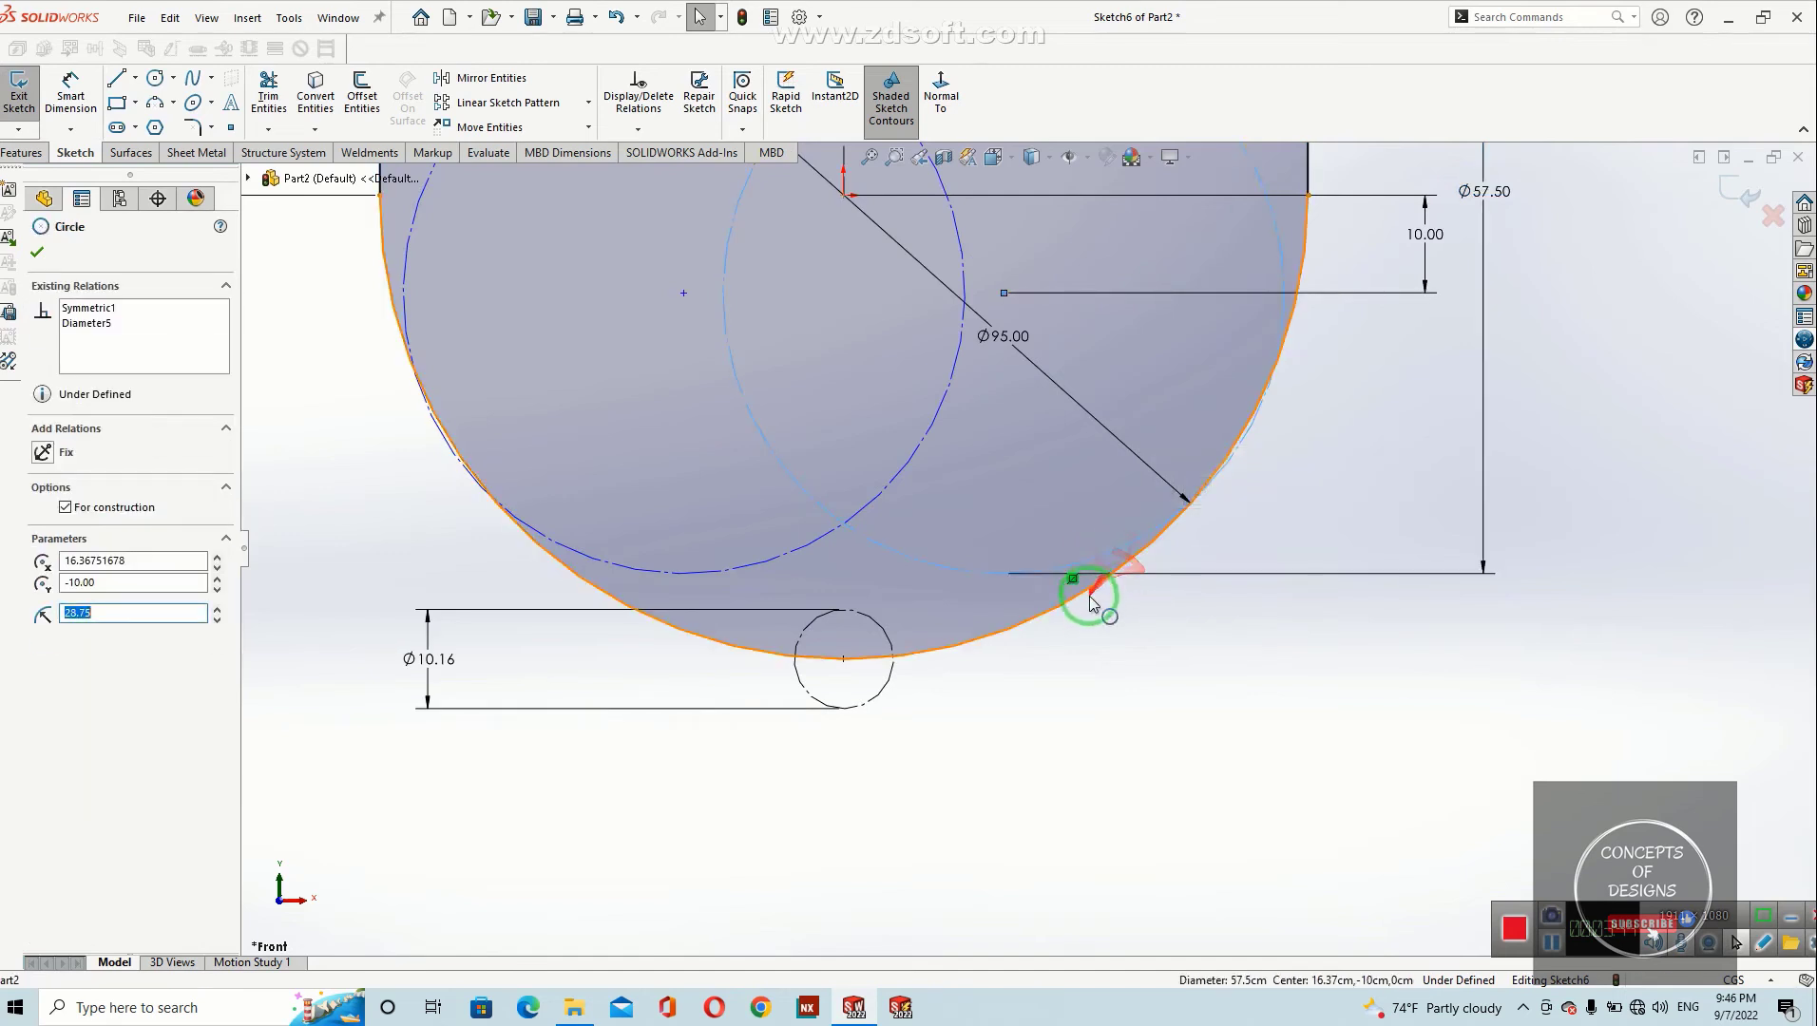
{"action": "left_click", "coordinate": [1077, 605], "text": "ctrl"}
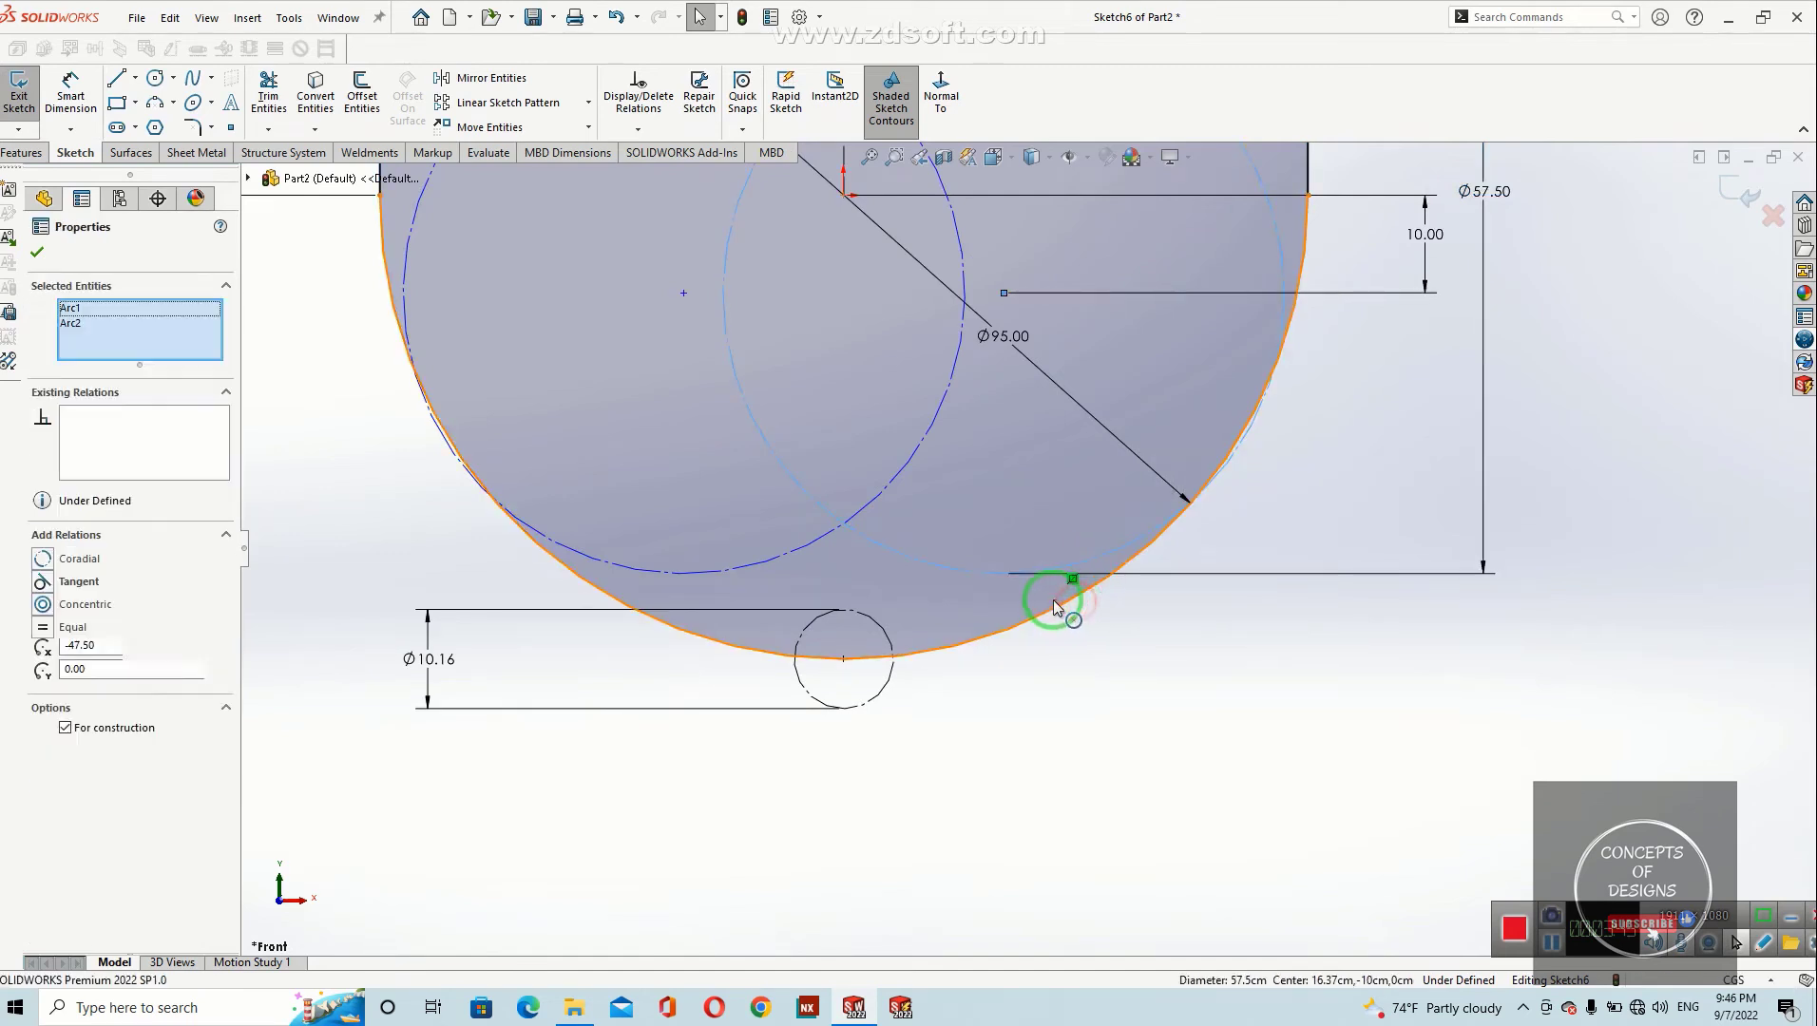
{"action": "left_click", "coordinate": [43, 582]}
{"action": "left_click", "coordinate": [873, 732]}
Step: Try a 12 cm vertical offset from the origin to the right-hand circle's centre, and restore it to 10 cm
{"action": "scroll", "coordinate": [1084, 724], "scroll_direction": "up", "scroll_amount": 4}
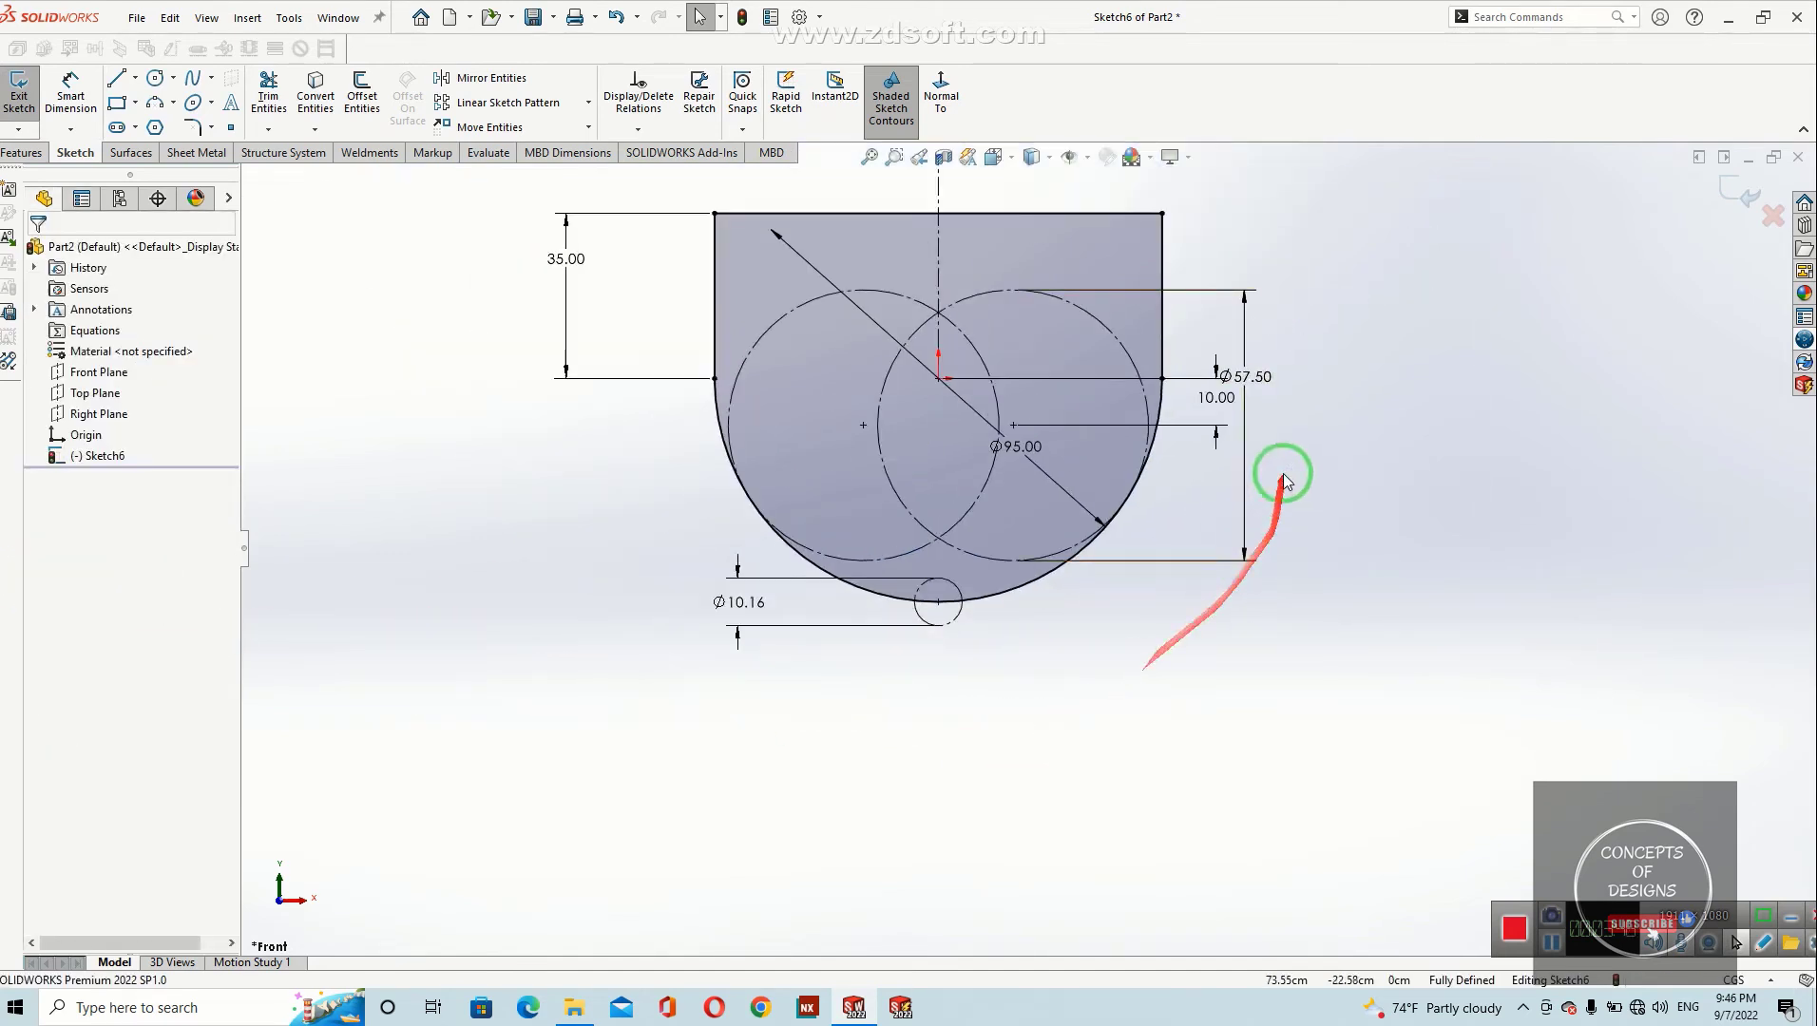
{"action": "double_click", "coordinate": [1217, 398]}
{"action": "type", "text": "12"}
{"action": "key", "text": "Return"}
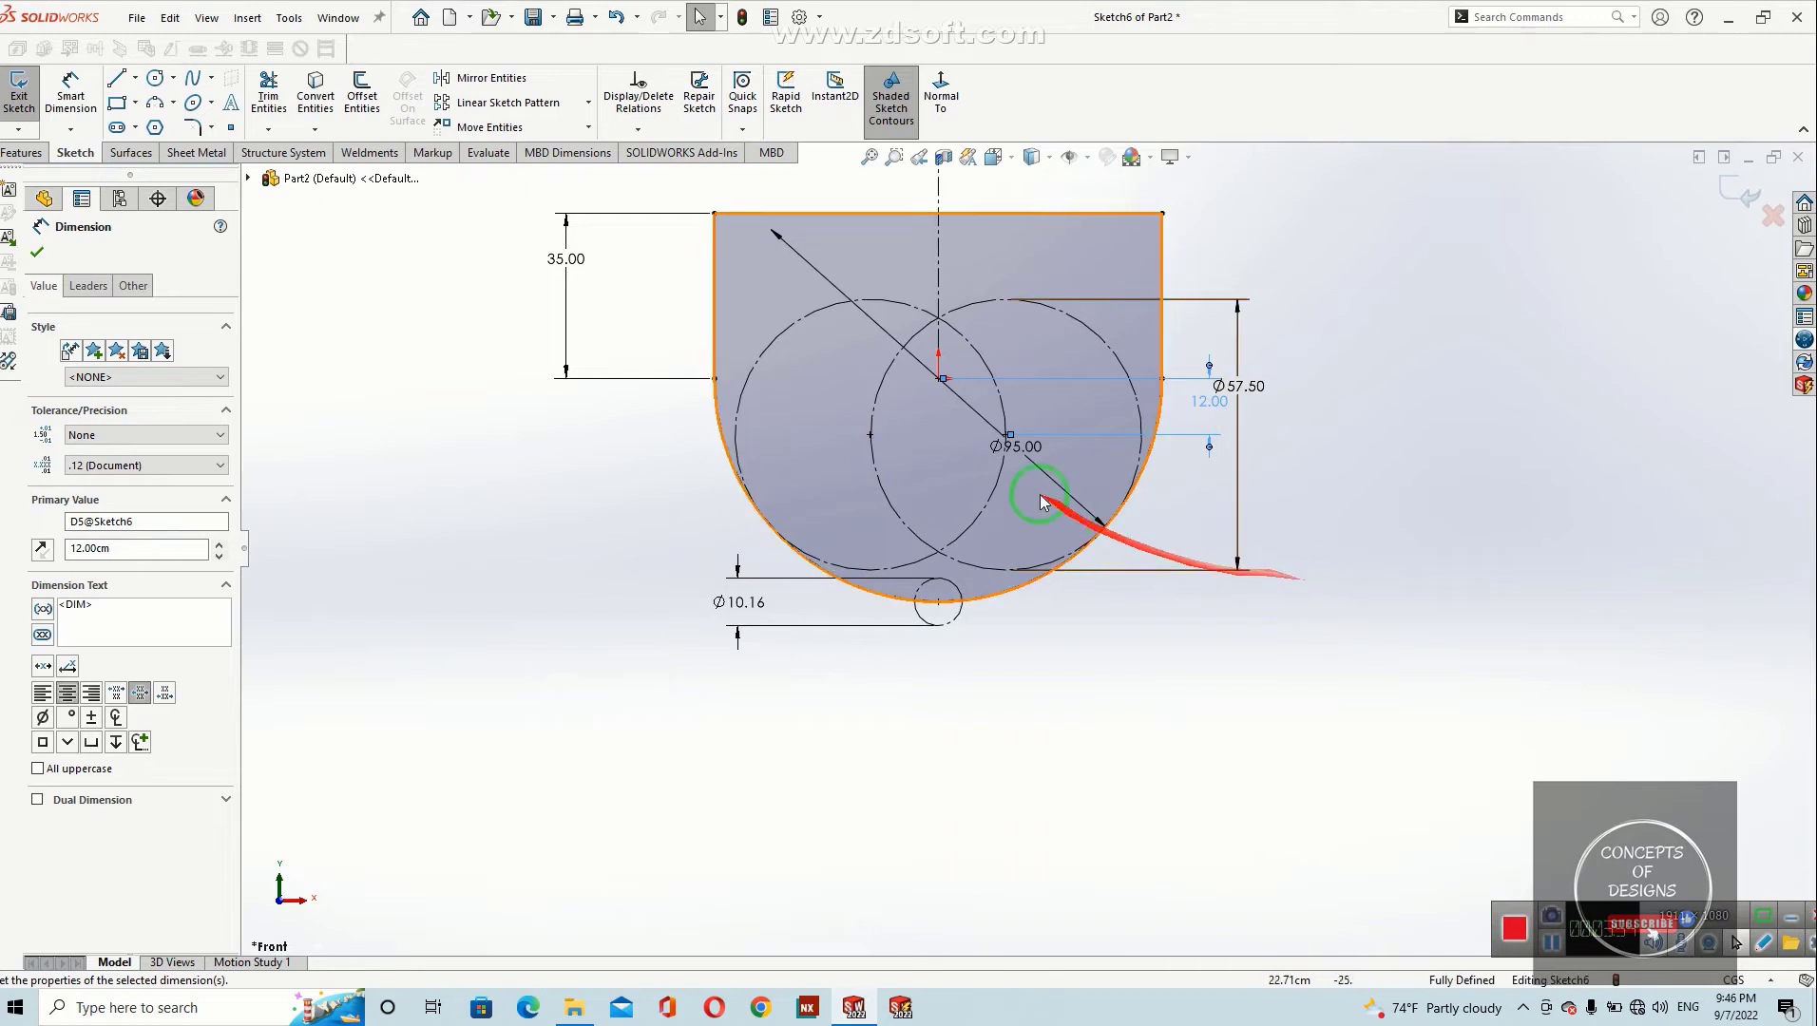
{"action": "double_click", "coordinate": [1212, 412]}
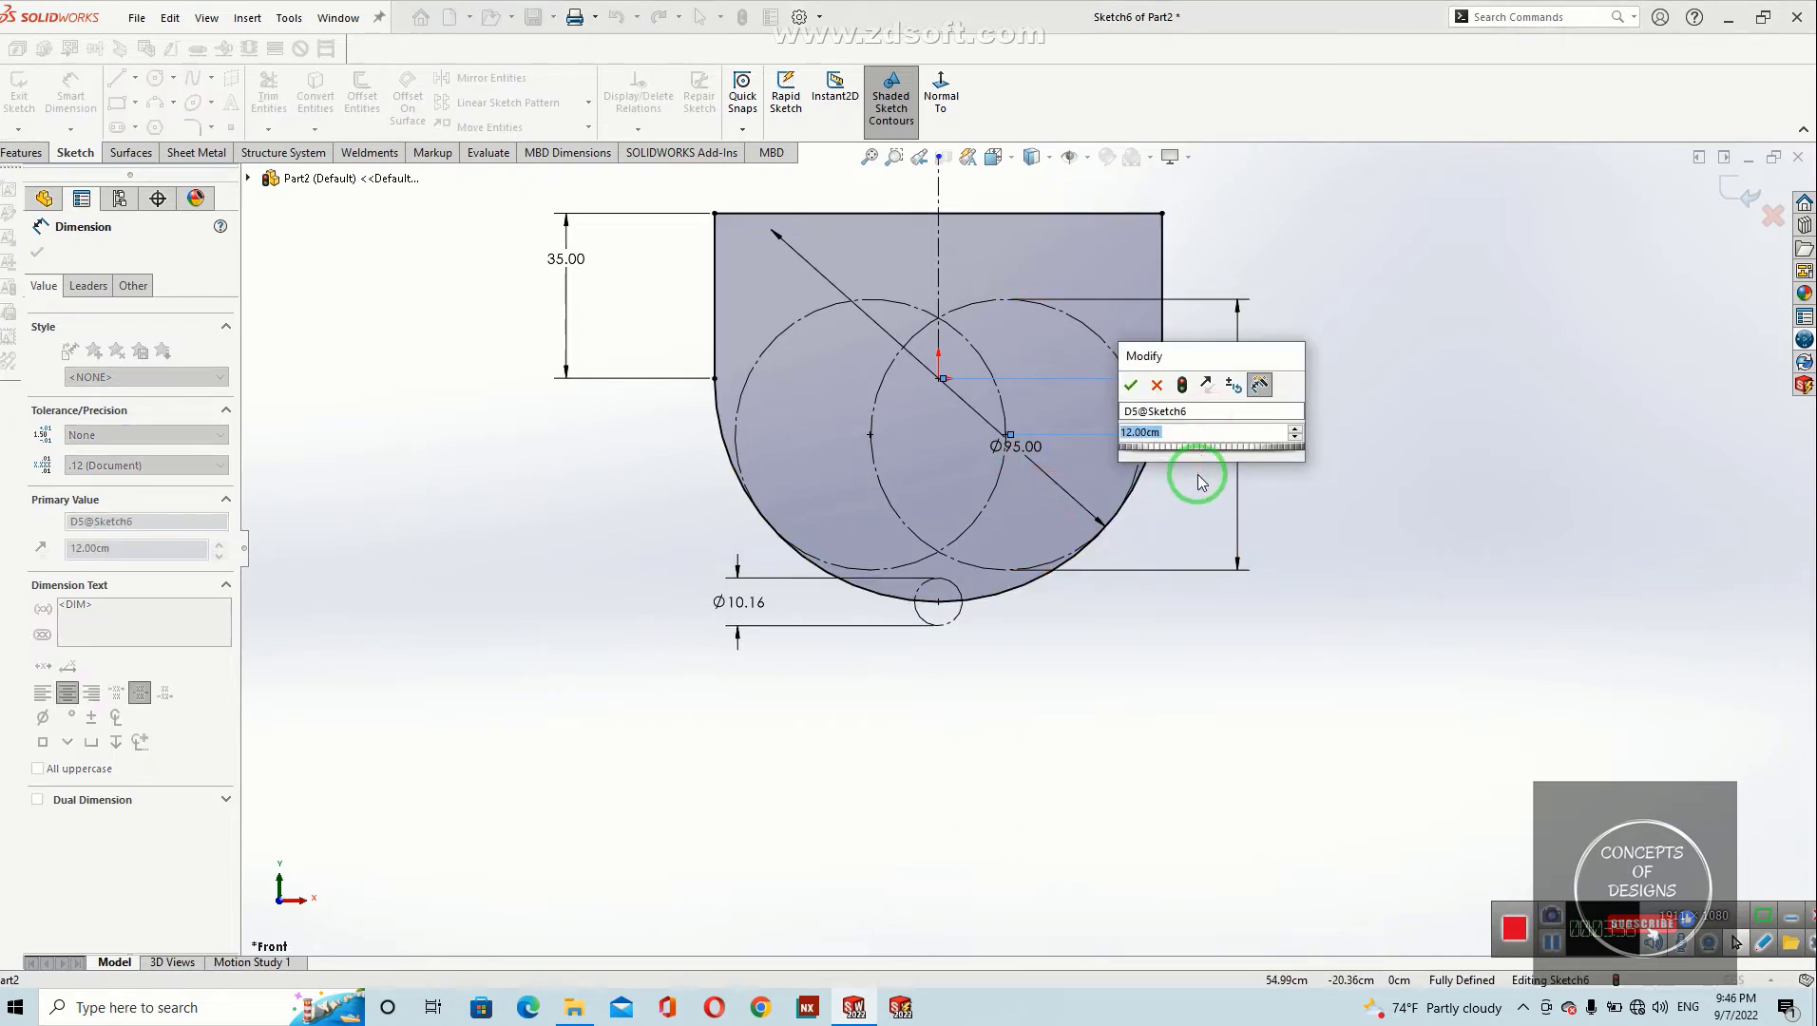
{"action": "type", "text": "10"}
{"action": "key", "text": "Return"}
{"action": "left_click", "coordinate": [1178, 465]}
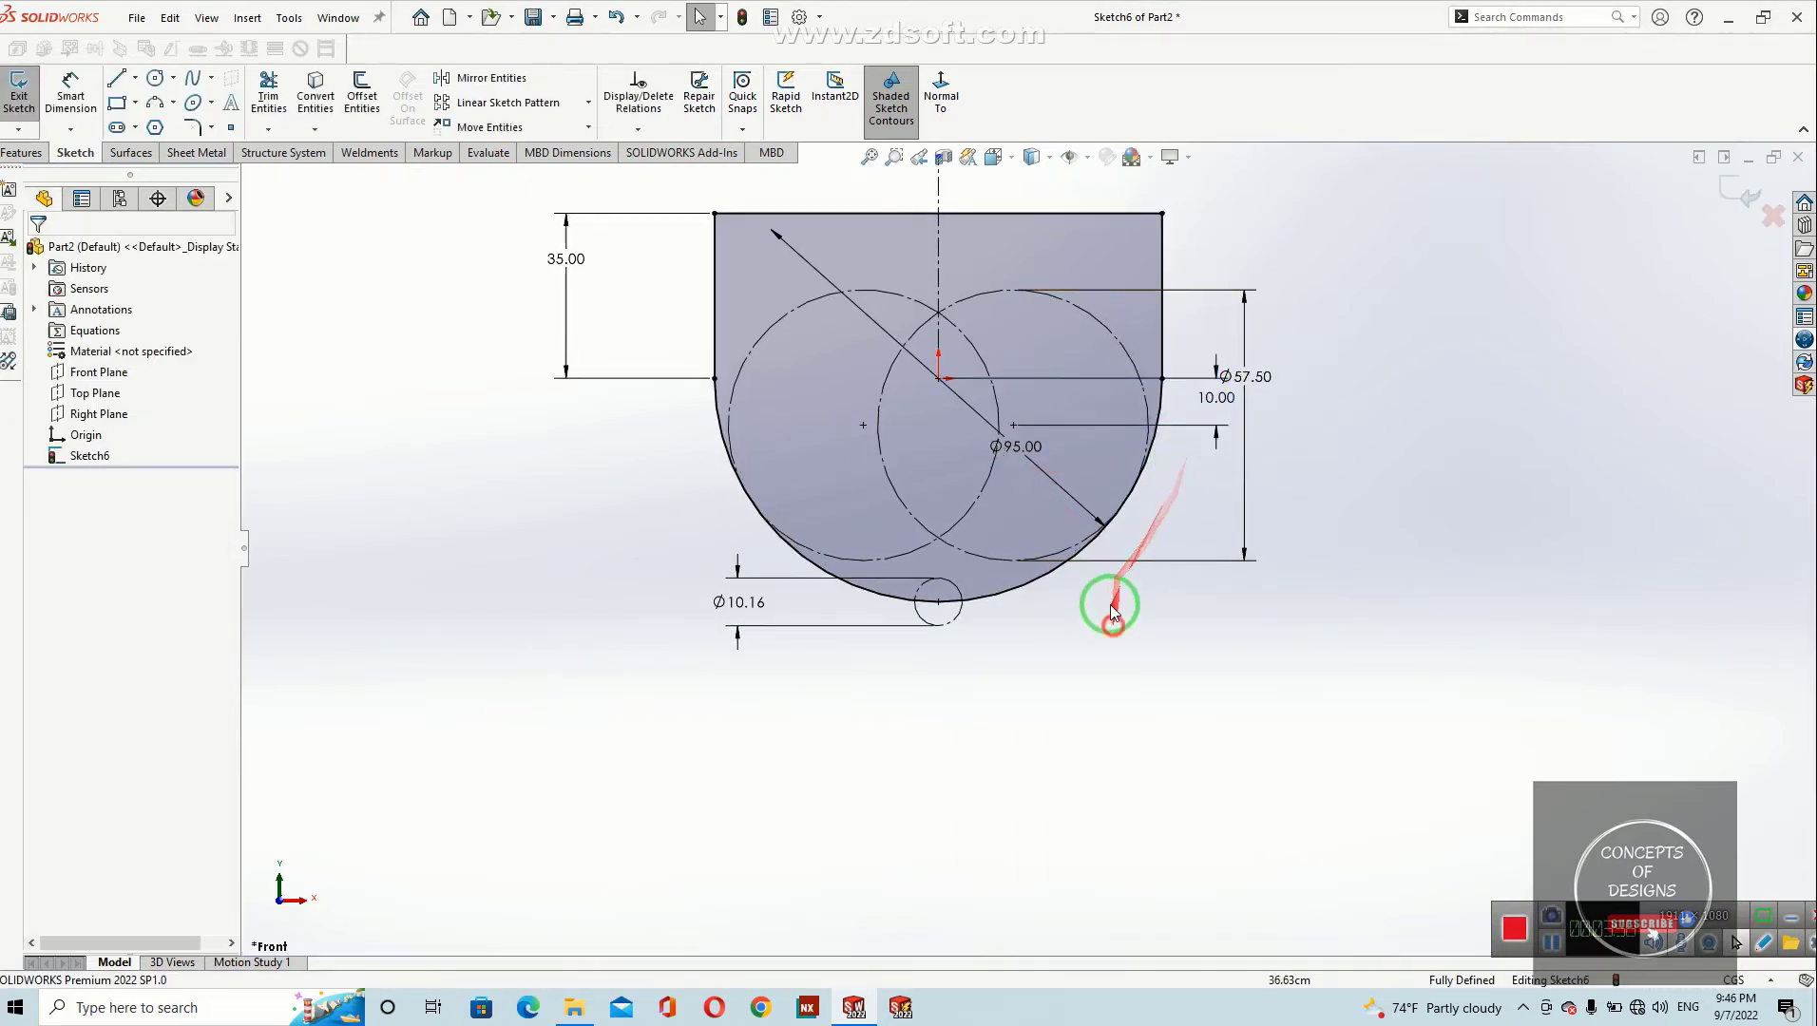
{"action": "right_click_drag", "start_coordinate": [1072, 535], "coordinate": [1114, 529]}
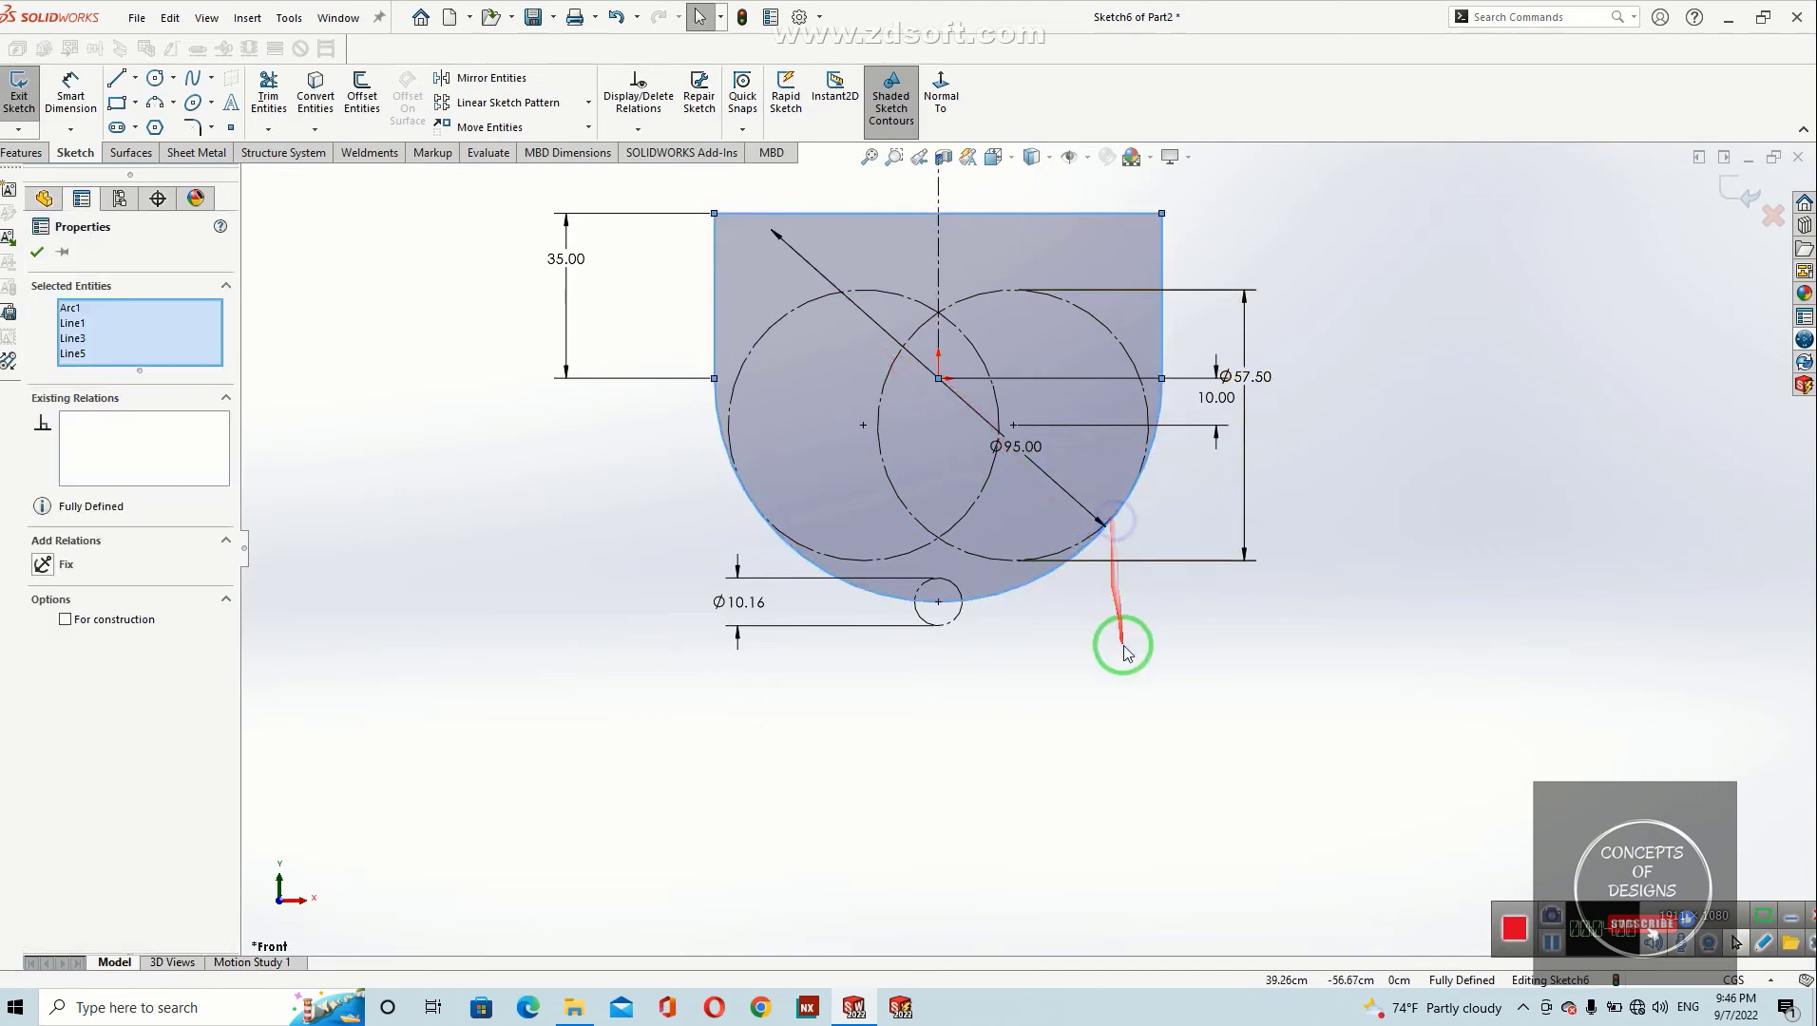
{"action": "left_click", "coordinate": [1112, 630]}
{"action": "scroll", "coordinate": [1079, 437], "scroll_direction": "down", "scroll_amount": 5}
{"action": "scroll", "coordinate": [826, 512], "scroll_direction": "up", "scroll_amount": 5}
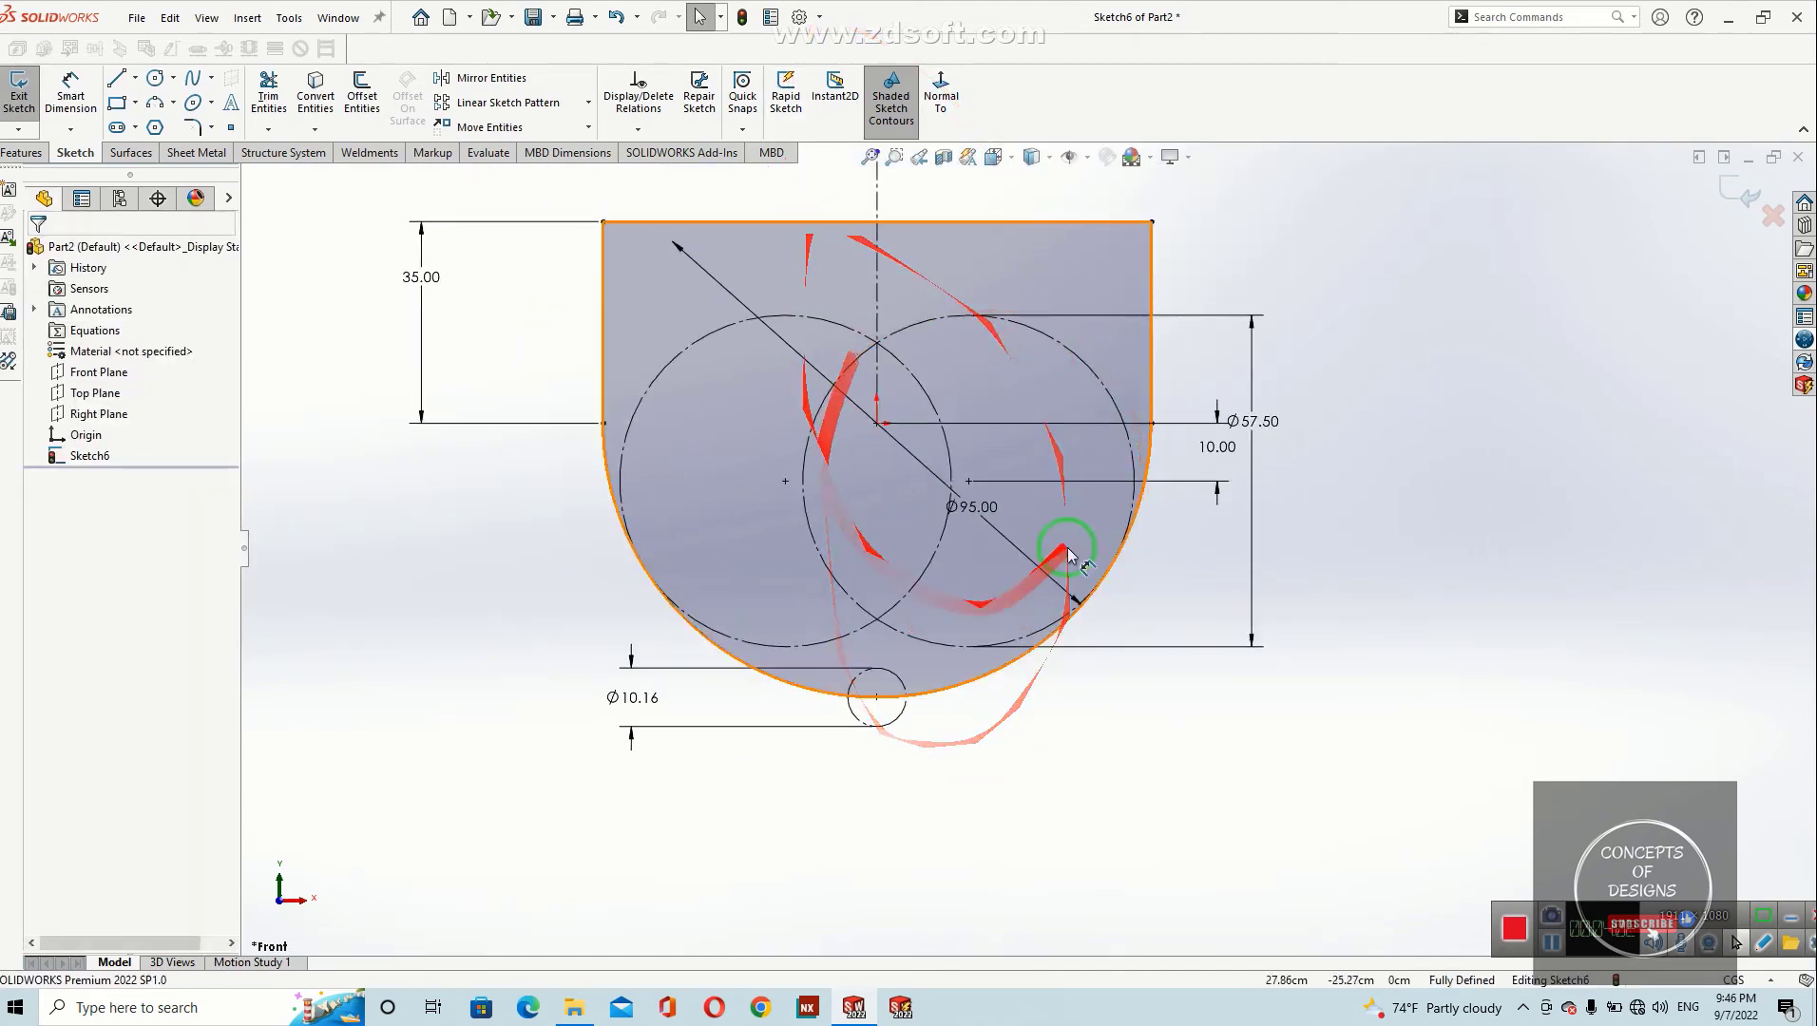
{"action": "scroll", "coordinate": [977, 624], "scroll_direction": "down", "scroll_amount": 3}
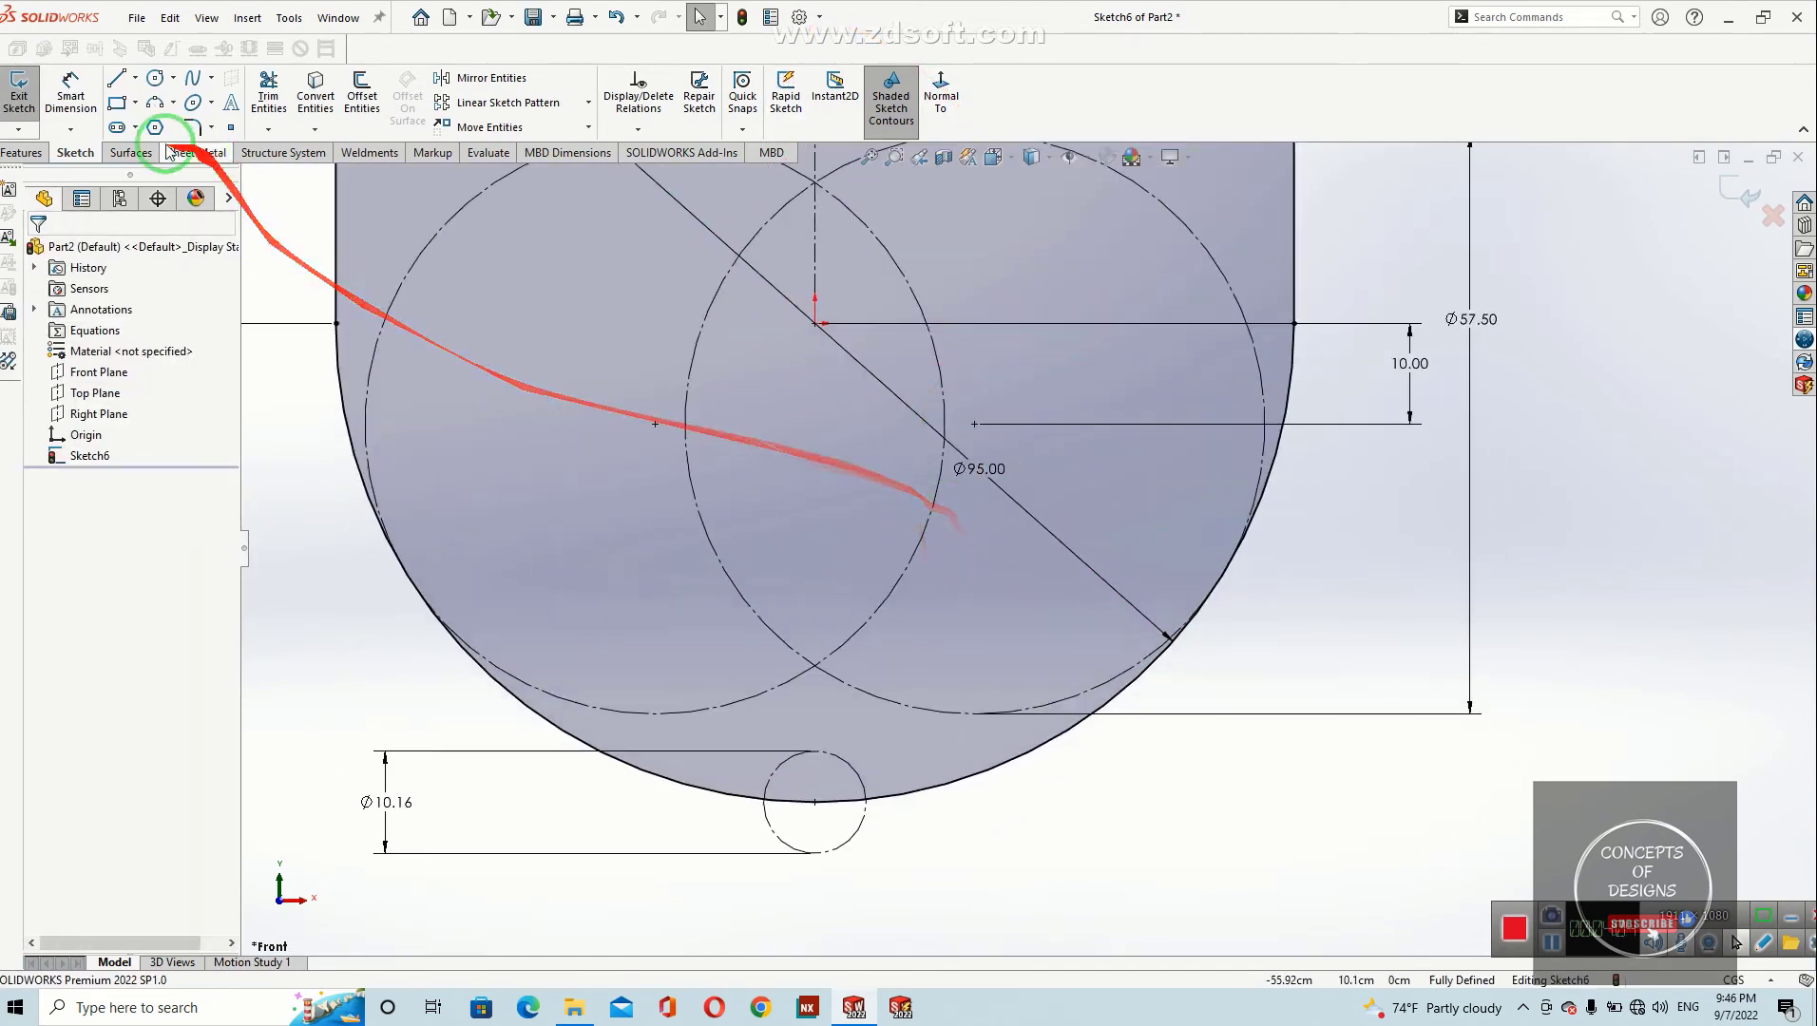
Step: Sketch two small circles centred on the construction circles' centres, about 4.3 cm in diameter on the right and 4.7 cm on the left
{"action": "left_click", "coordinate": [211, 78]}
{"action": "left_click", "coordinate": [170, 78]}
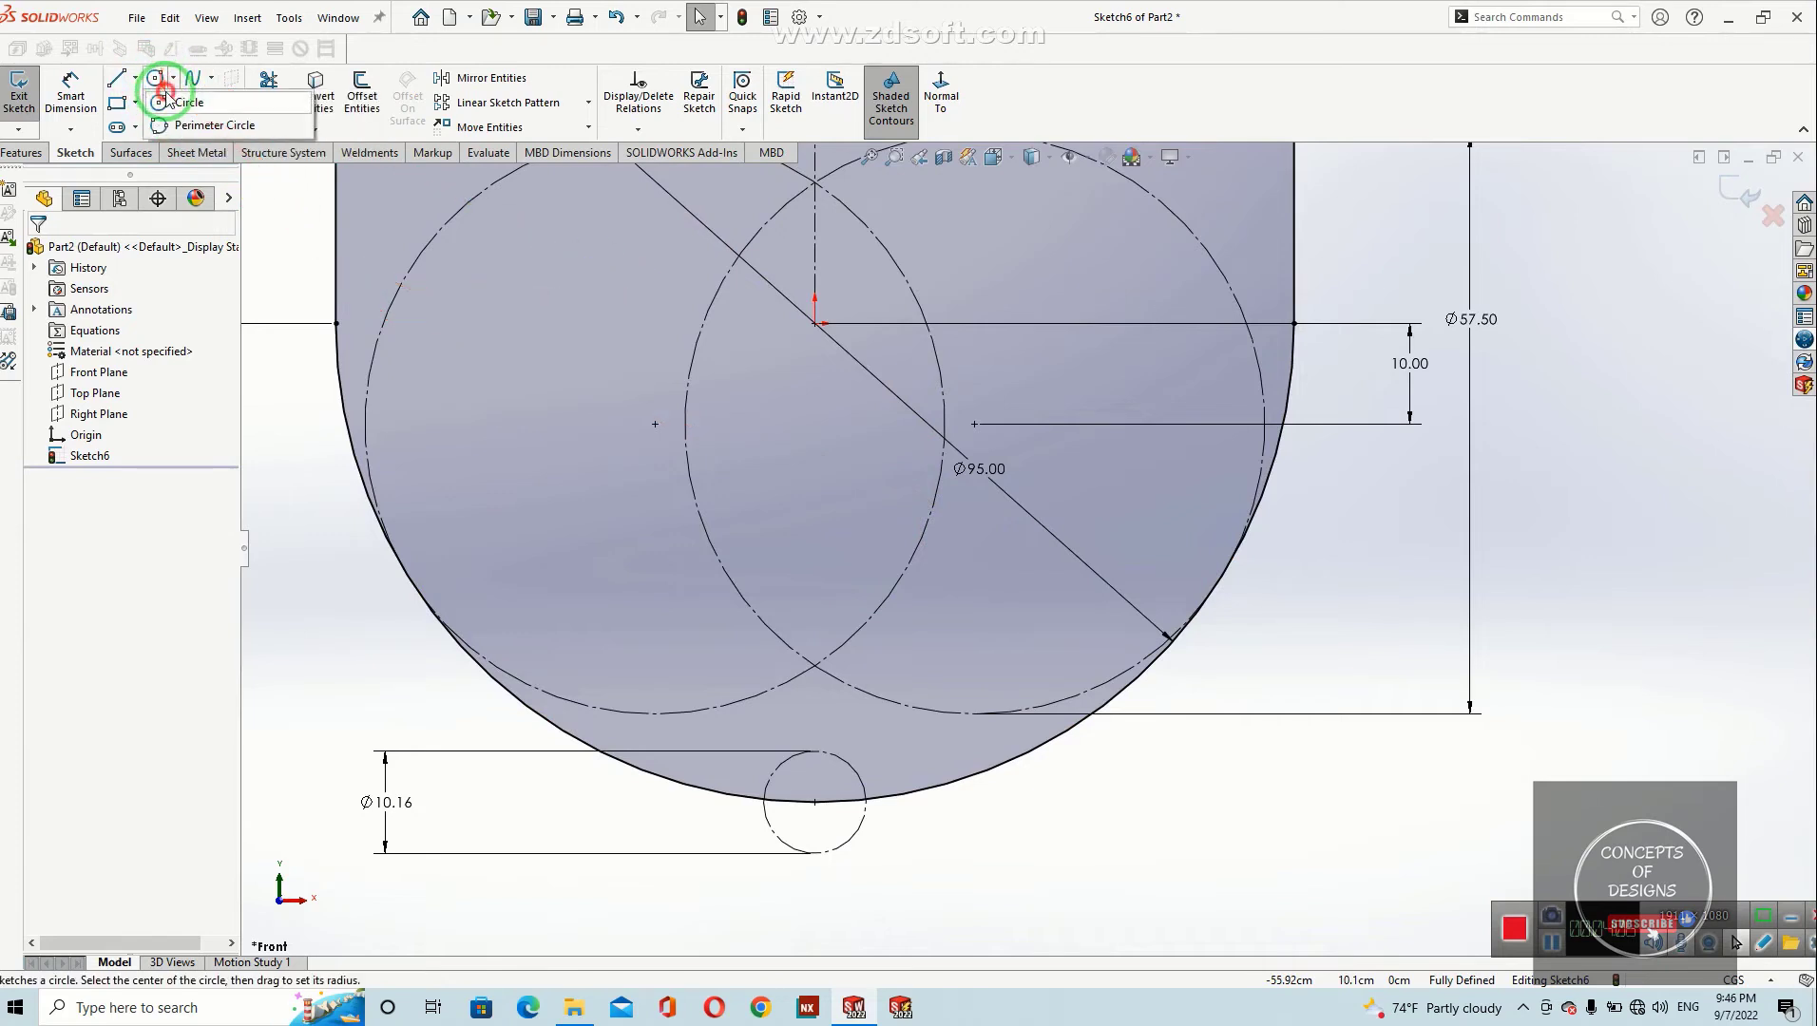
{"action": "left_click", "coordinate": [169, 101]}
{"action": "scroll", "coordinate": [856, 494], "scroll_direction": "down", "scroll_amount": 2}
{"action": "left_click", "coordinate": [866, 488]}
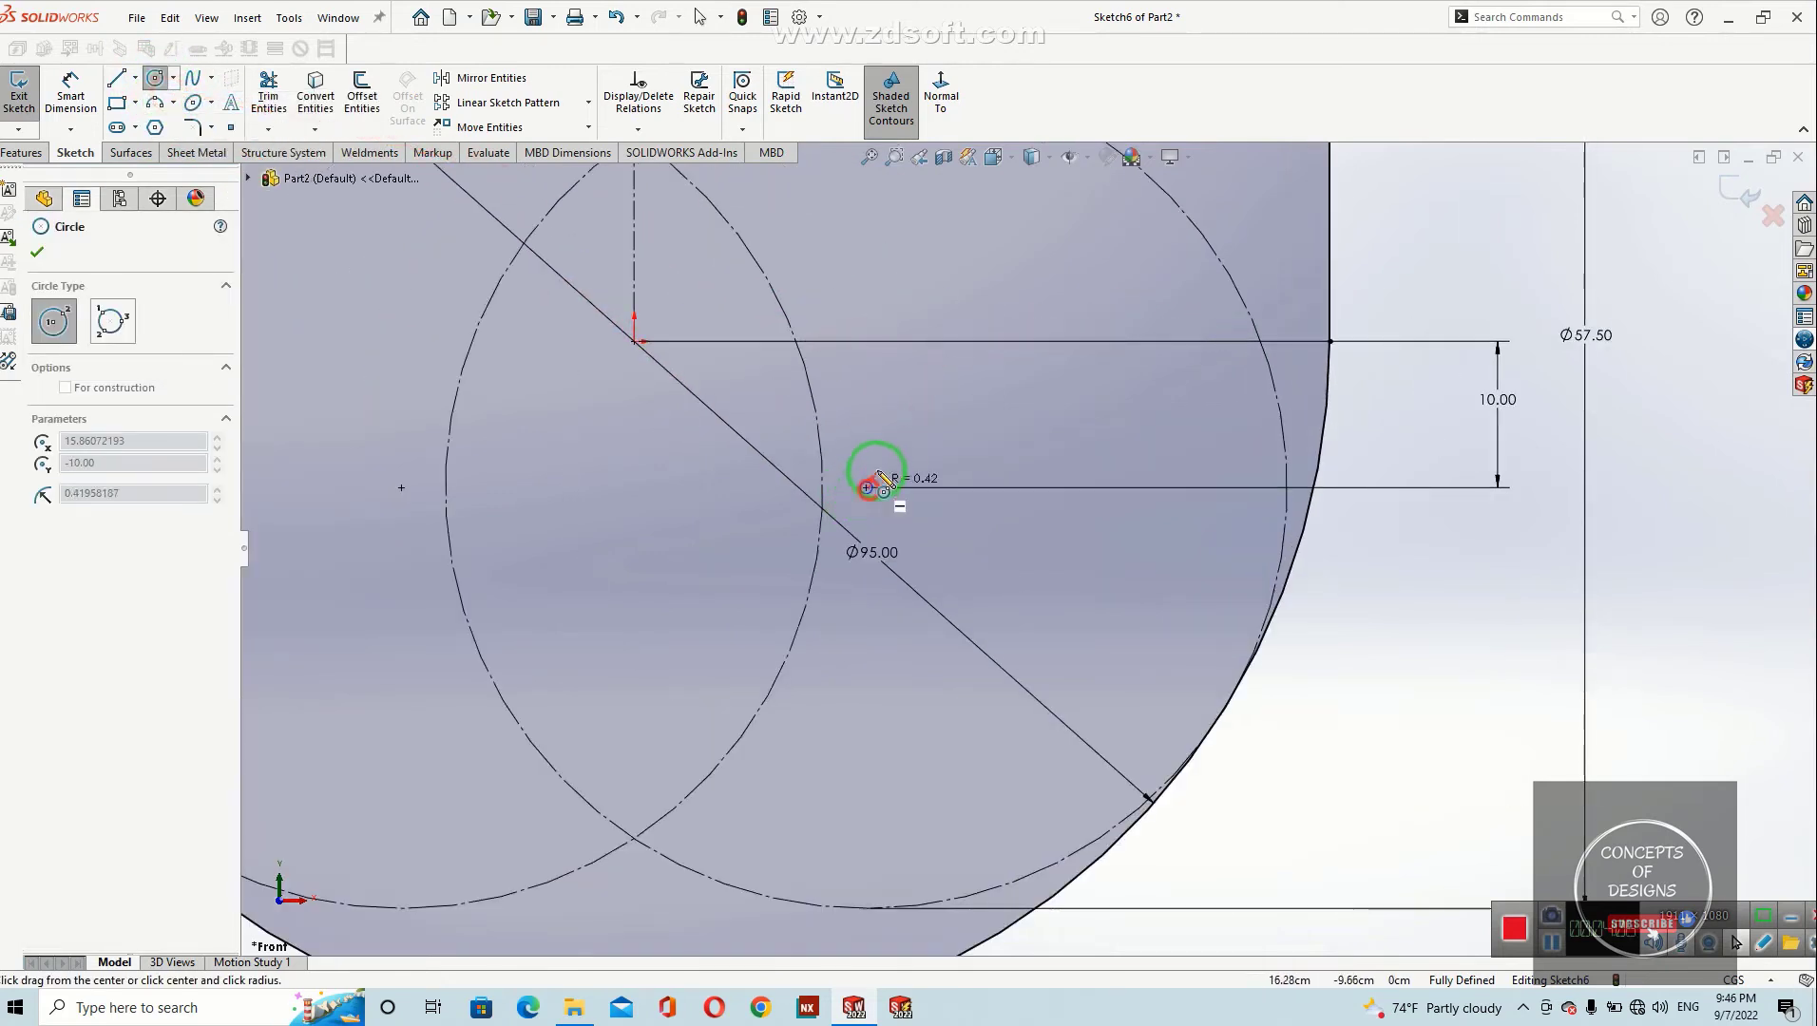
{"action": "left_click", "coordinate": [880, 466]}
{"action": "scroll", "coordinate": [852, 487], "scroll_direction": "up", "scroll_amount": 2}
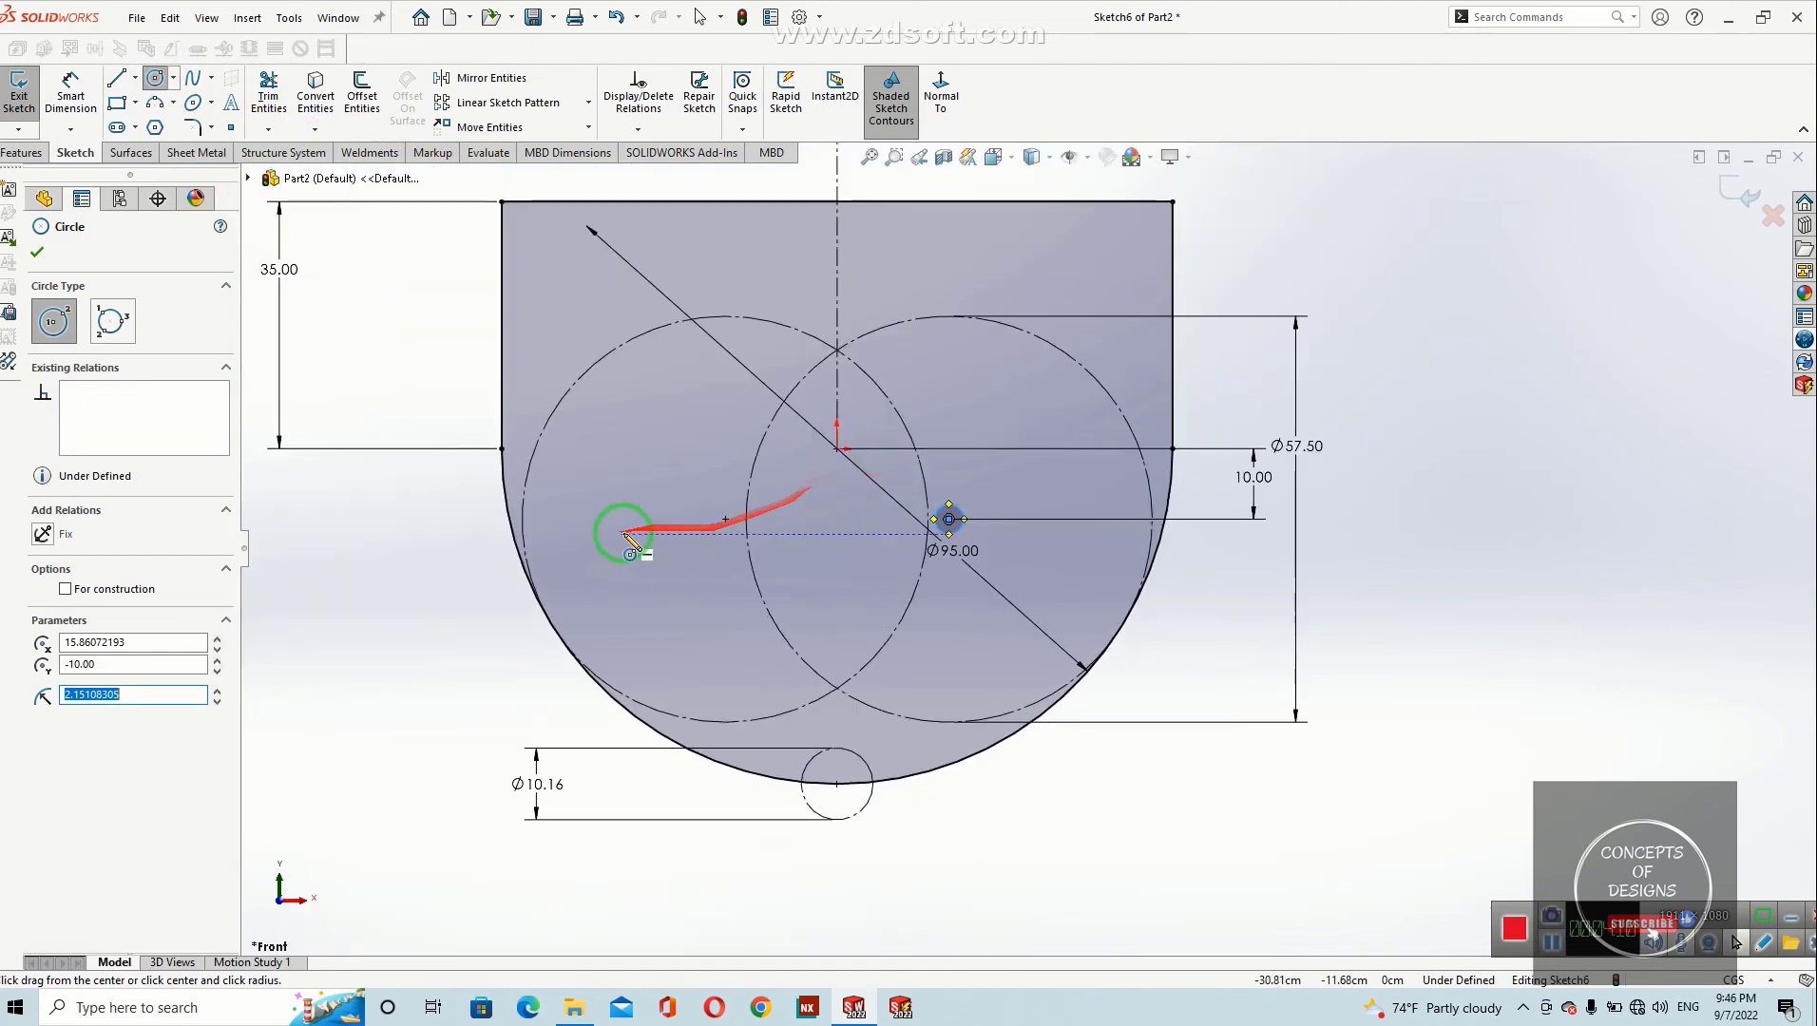
{"action": "left_click", "coordinate": [725, 518]}
{"action": "left_click", "coordinate": [732, 515]}
{"action": "scroll", "coordinate": [874, 532], "scroll_direction": "down", "scroll_amount": 2}
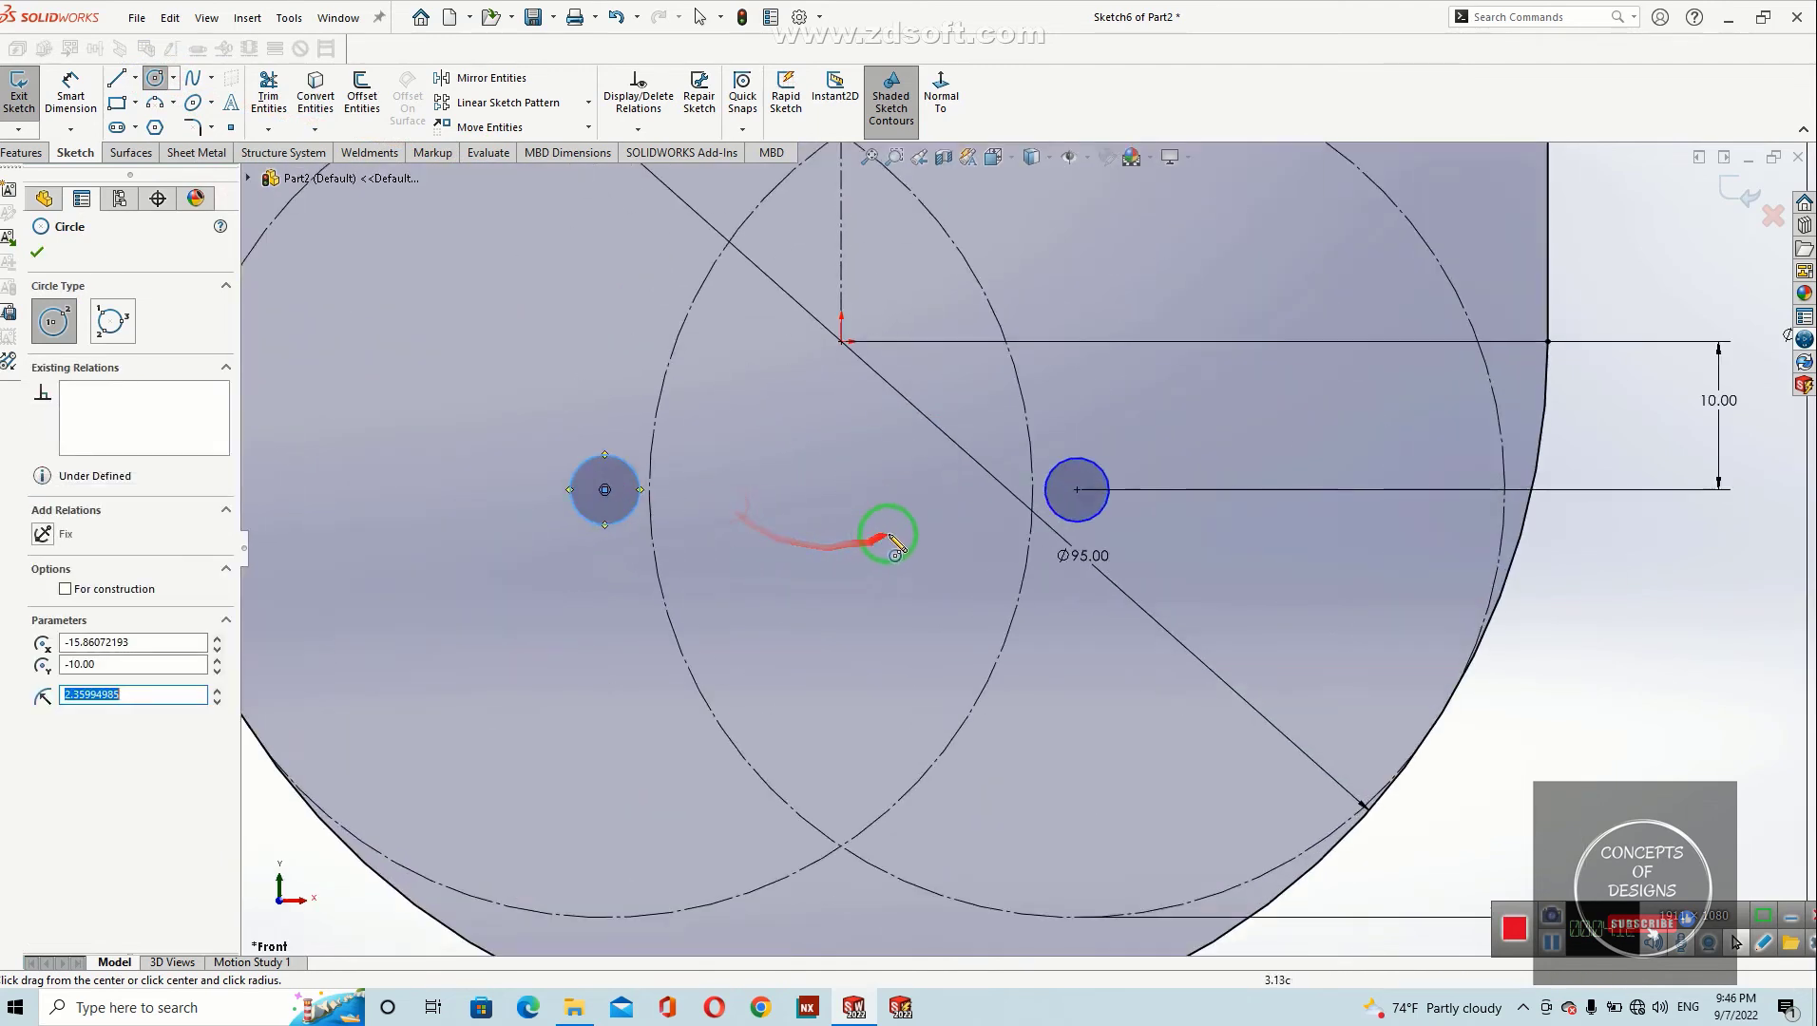
{"action": "key", "text": "Escape"}
Step: Add an equal relation between the two small centre circles
{"action": "left_click", "coordinate": [1093, 523]}
{"action": "left_click", "coordinate": [1093, 523]}
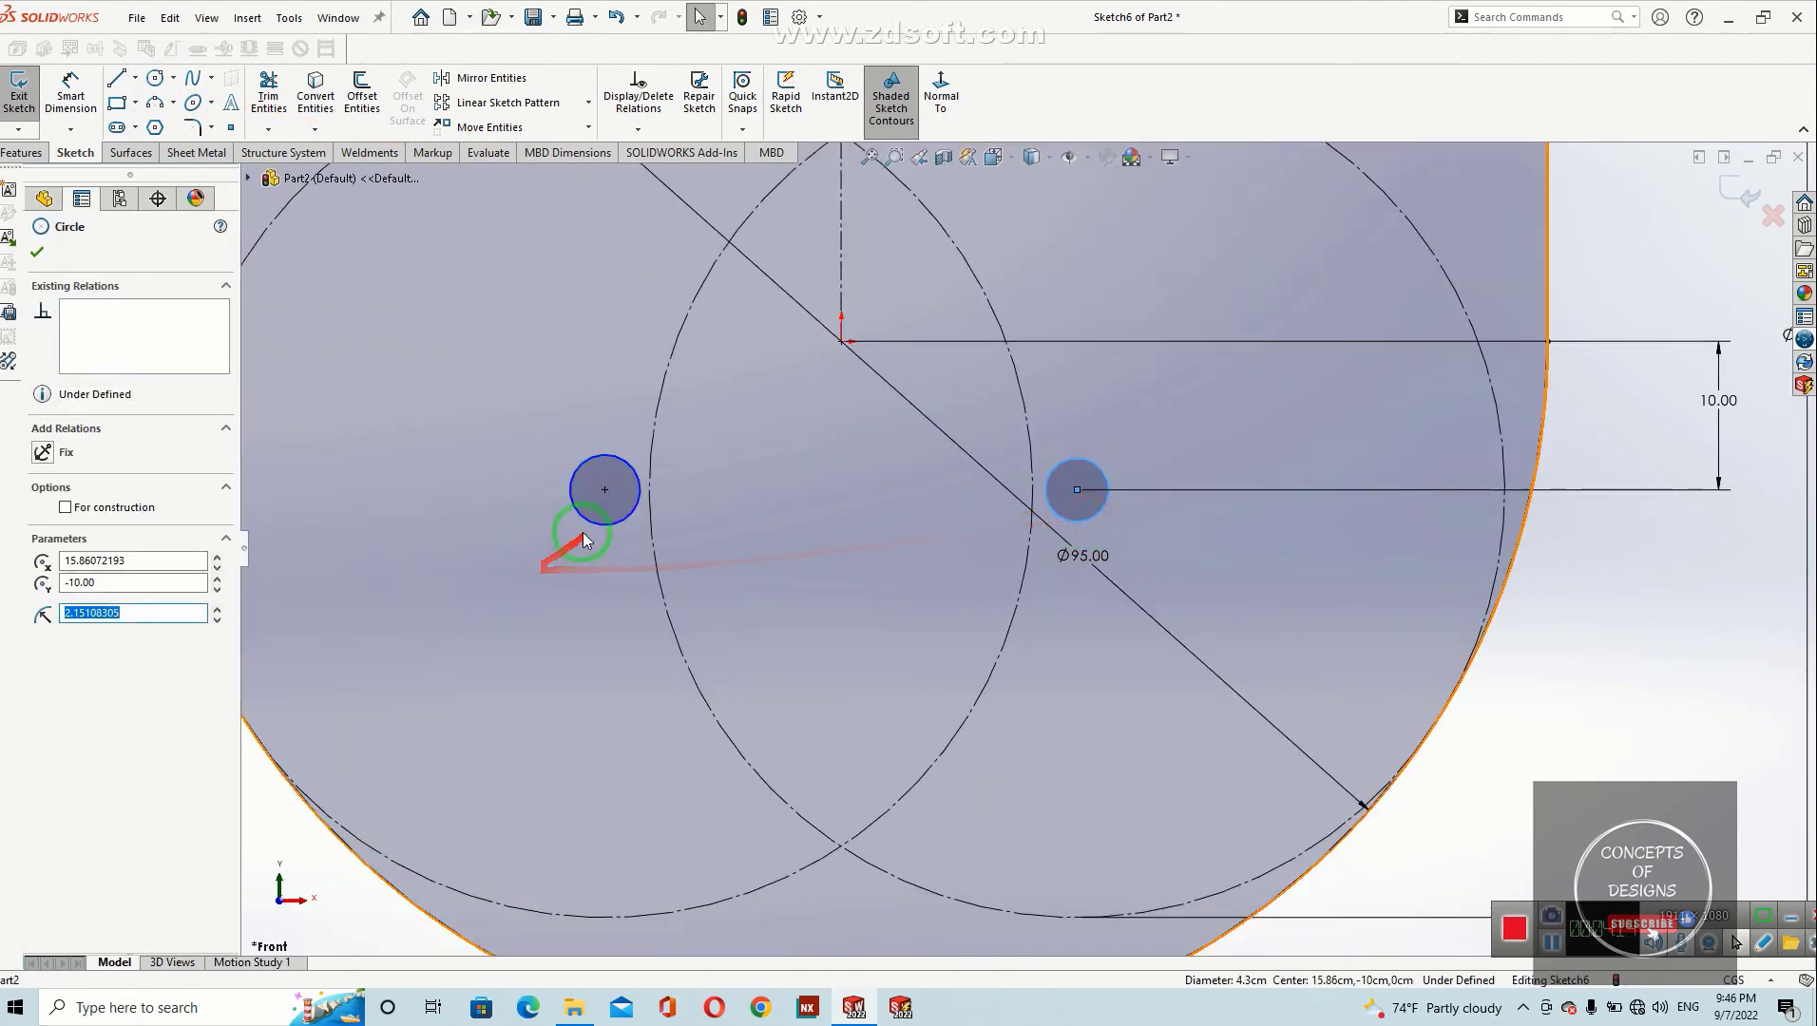
{"action": "left_click", "coordinate": [573, 502], "text": "ctrl"}
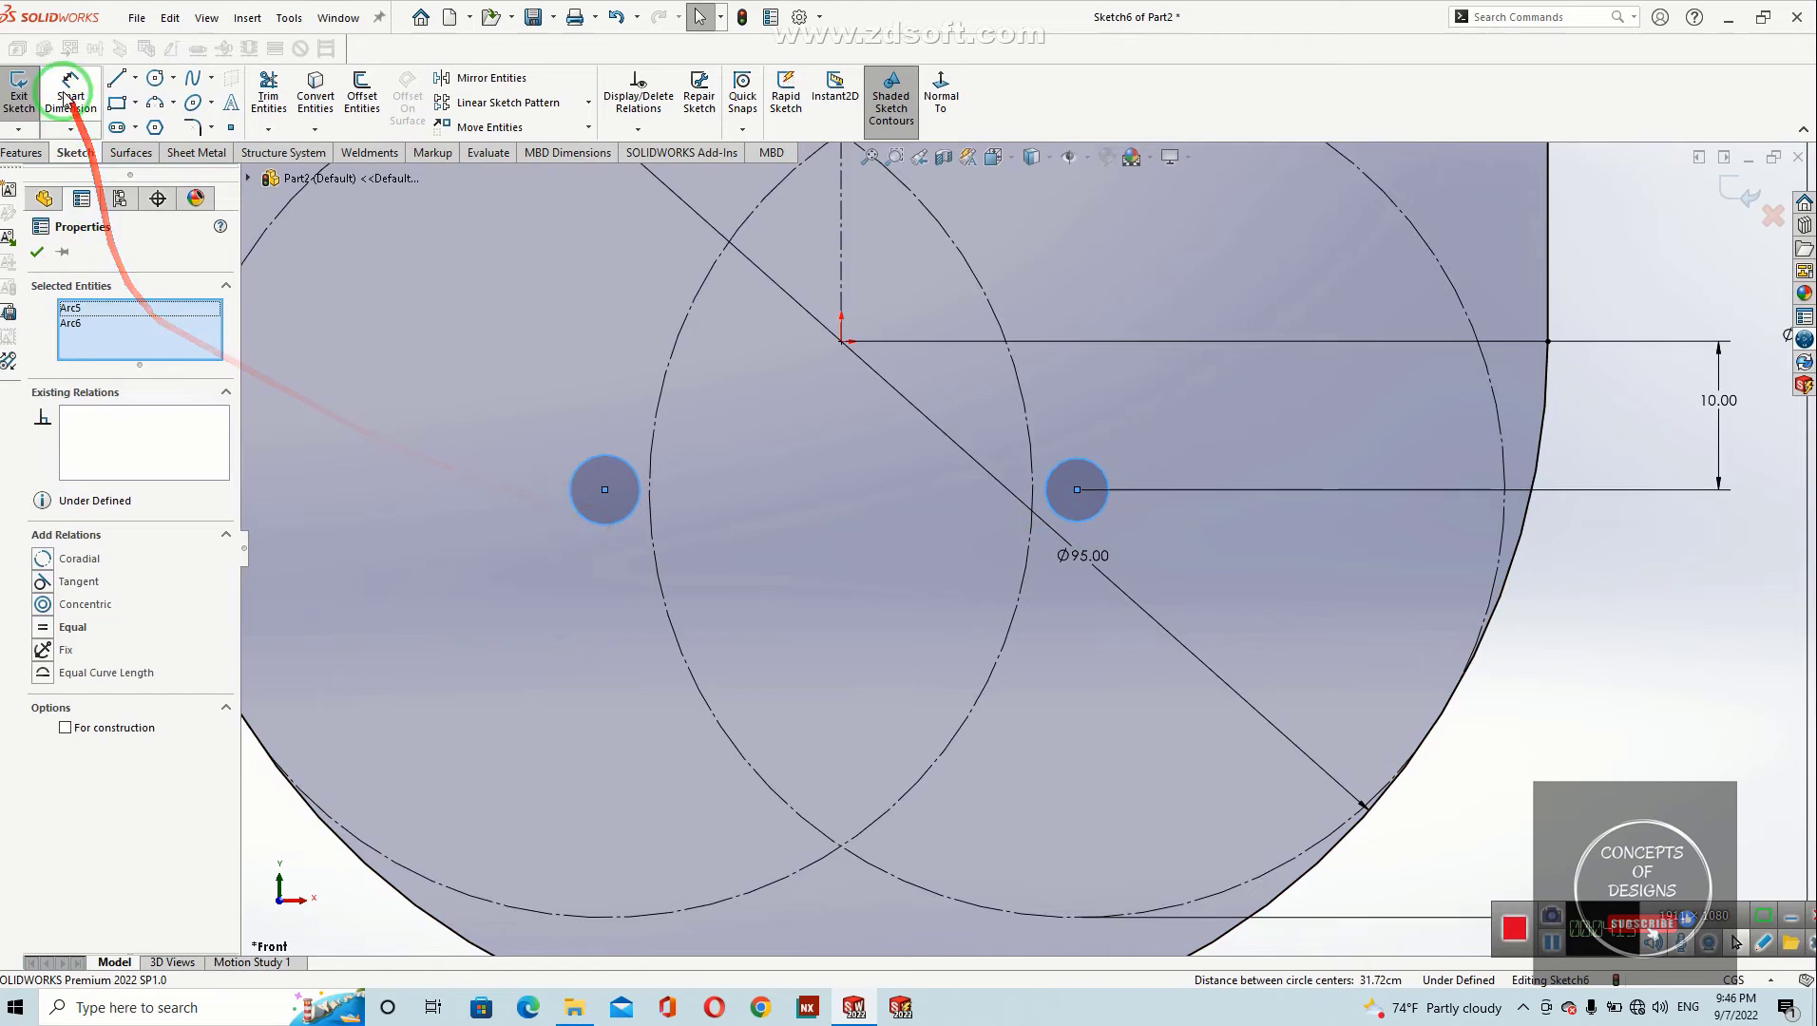
{"action": "left_click", "coordinate": [46, 626]}
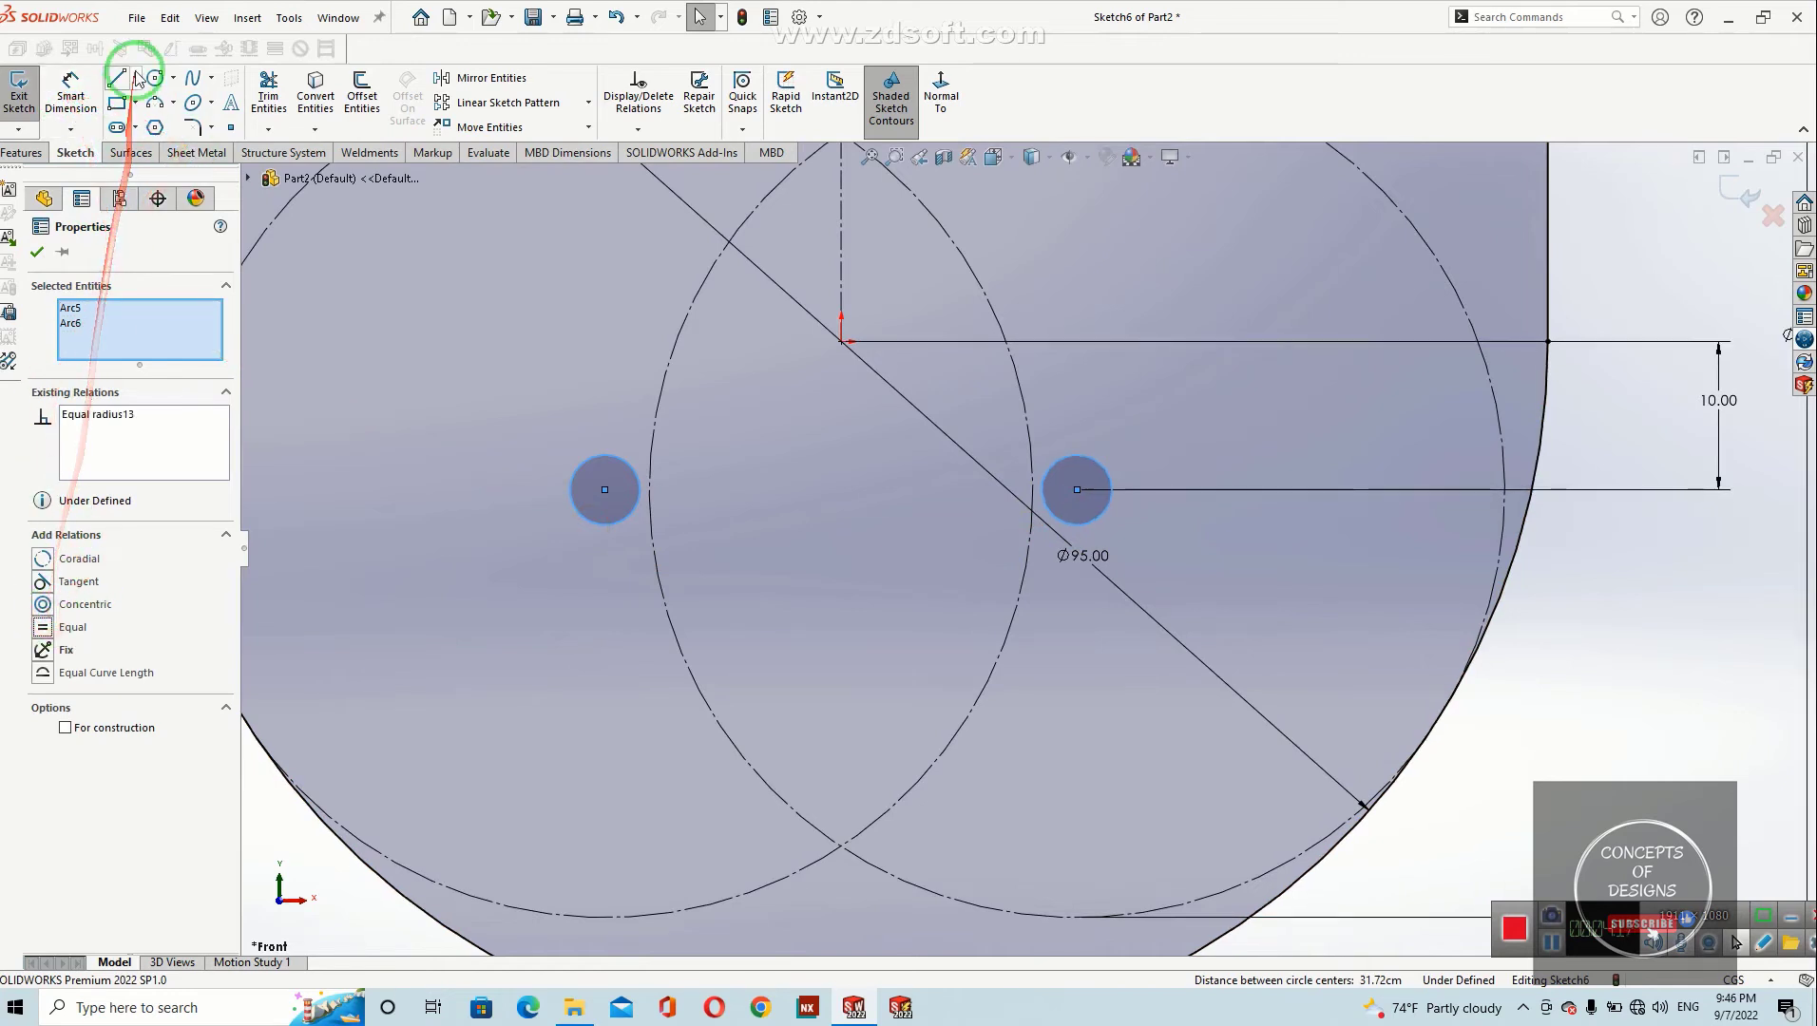
Step: Dimension the left small centre circle with a diameter of 4 cm
{"action": "left_click", "coordinate": [90, 106]}
{"action": "left_click", "coordinate": [576, 470]}
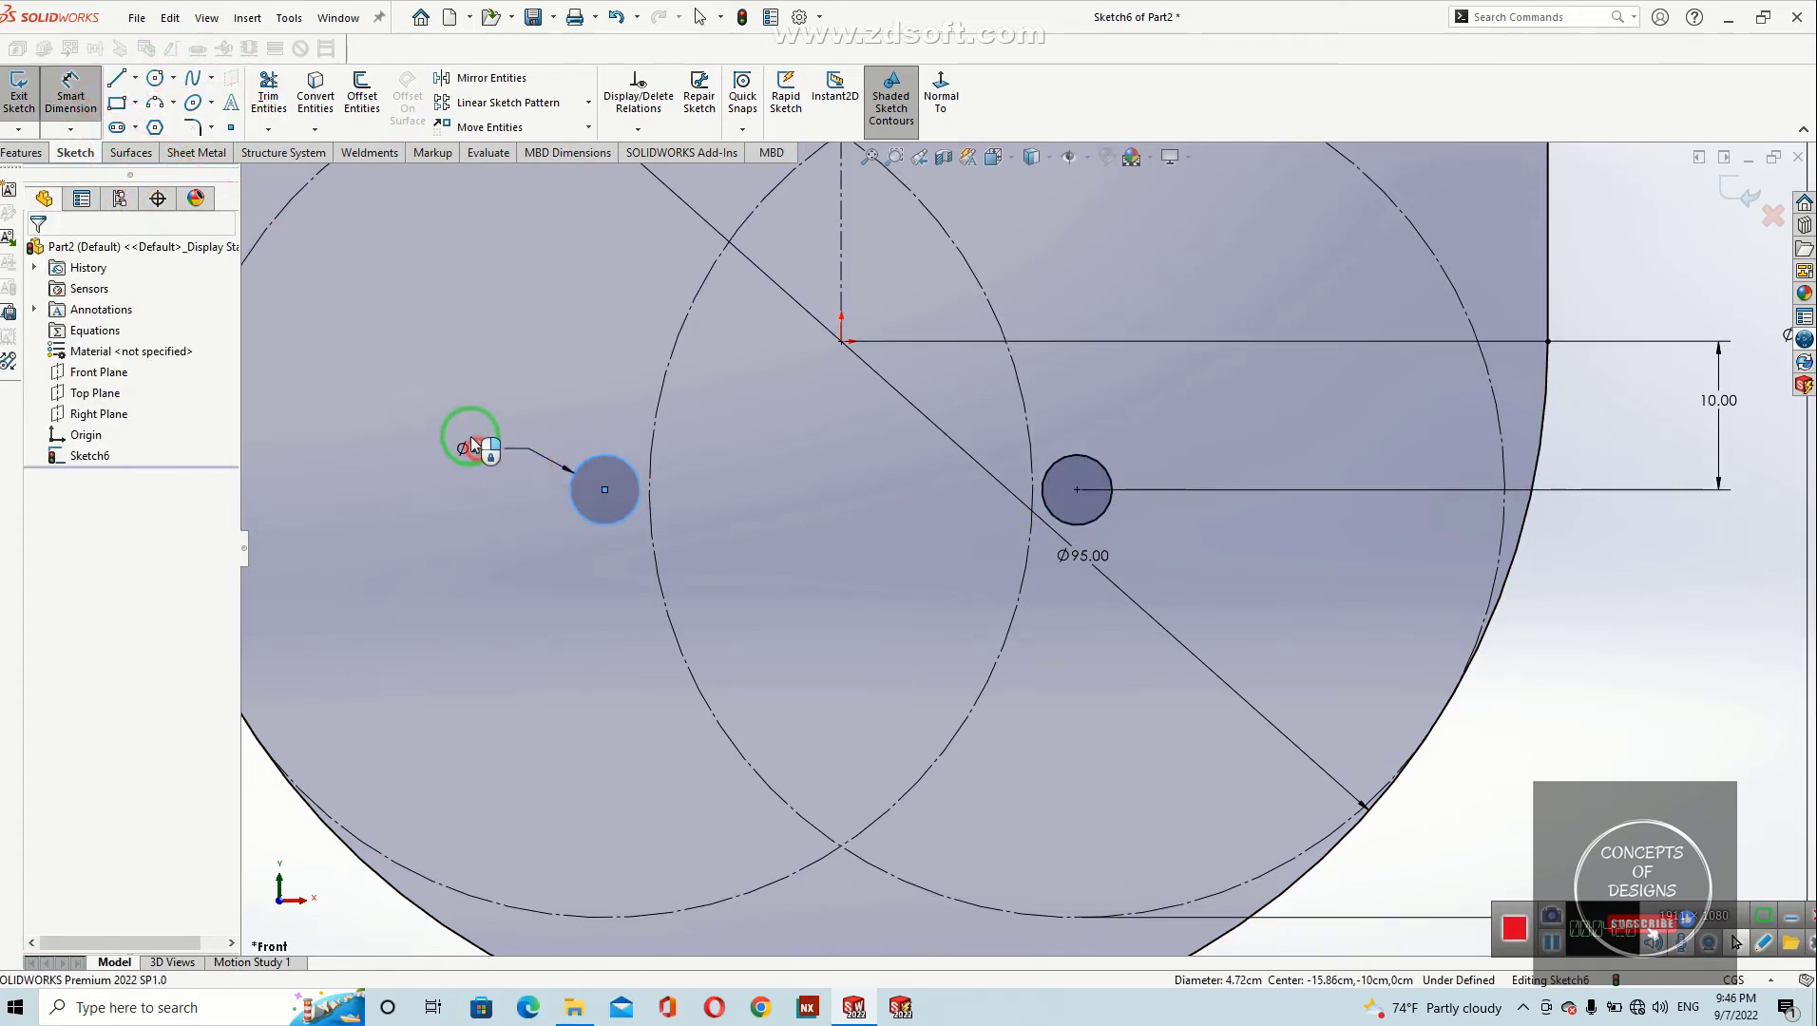
{"action": "left_click", "coordinate": [472, 438]}
{"action": "type", "text": "4.00cm"}
{"action": "key", "text": "Return"}
{"action": "scroll", "coordinate": [703, 550], "scroll_direction": "up", "scroll_amount": 4}
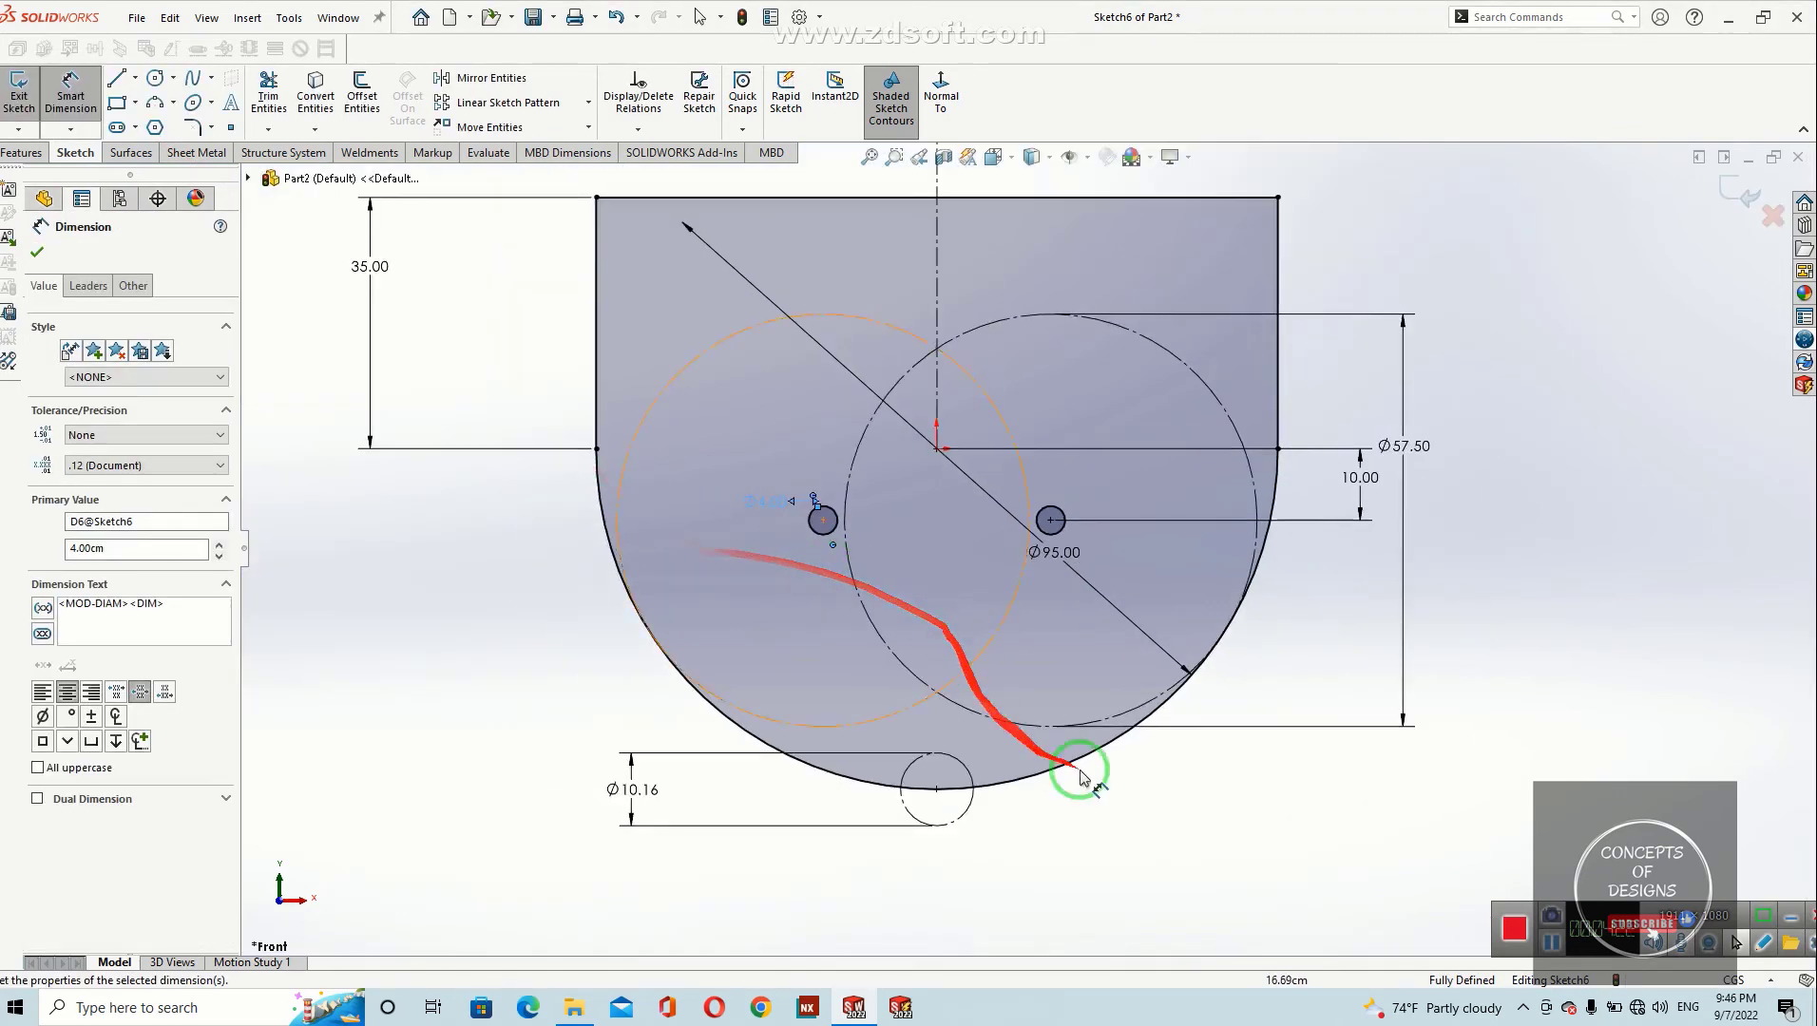
{"action": "left_click", "coordinate": [1152, 833]}
Step: Try 12 cm again for the vertical distance from the origin to the right-hand circles' centre, and set it back to 10 cm
{"action": "scroll", "coordinate": [781, 494], "scroll_direction": "down", "scroll_amount": 3}
{"action": "scroll", "coordinate": [1250, 492], "scroll_direction": "up", "scroll_amount": 3}
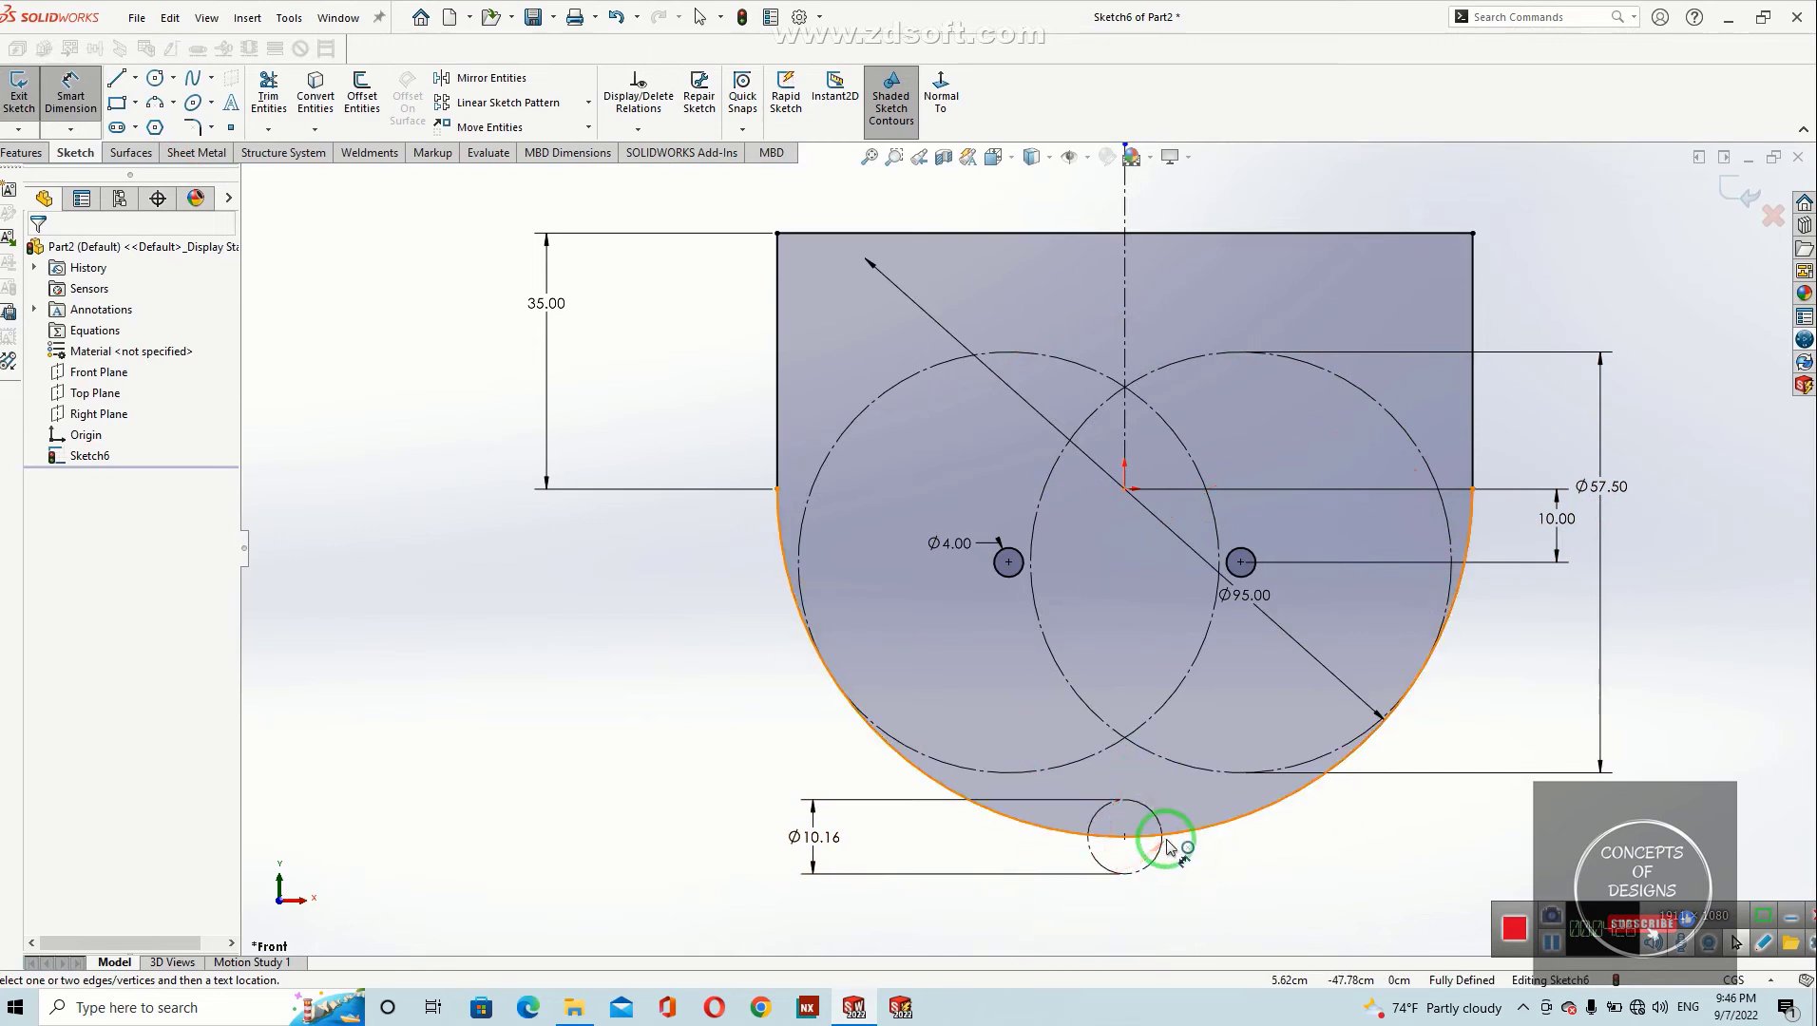
{"action": "scroll", "coordinate": [1342, 803], "scroll_direction": "up", "scroll_amount": 3}
{"action": "scroll", "coordinate": [998, 602], "scroll_direction": "down", "scroll_amount": 2}
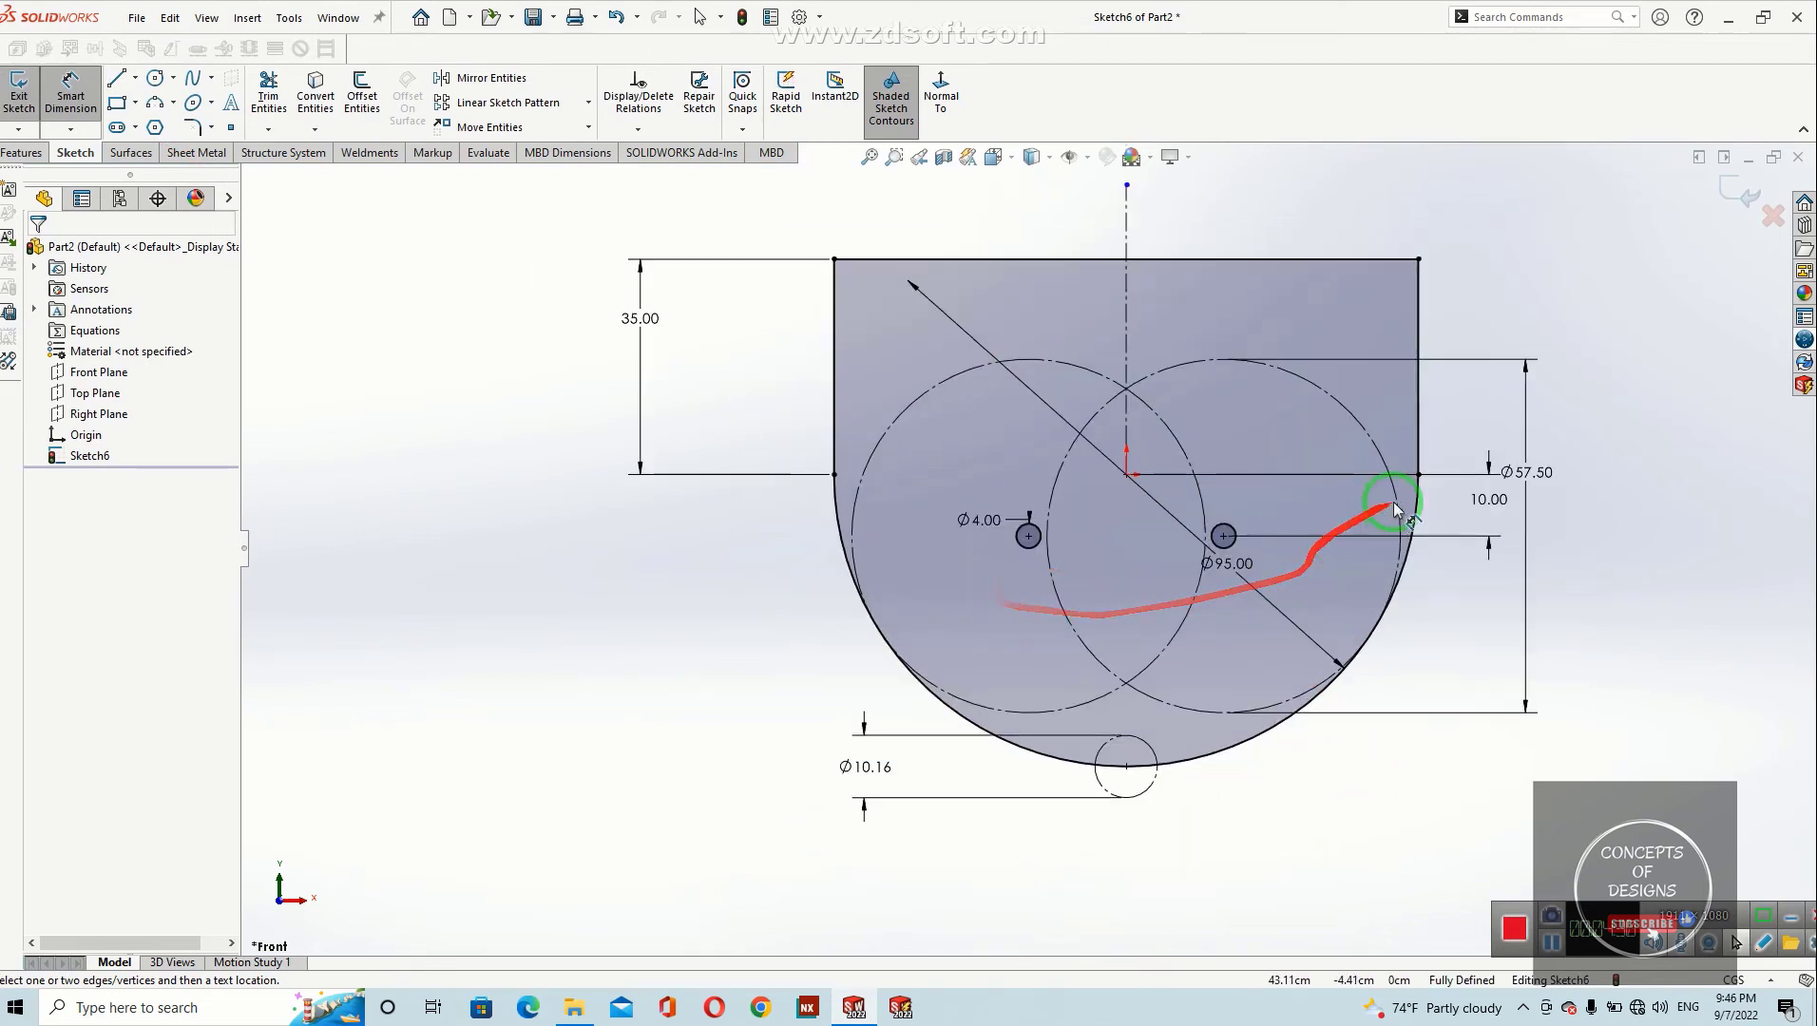
{"action": "double_click", "coordinate": [1489, 501]}
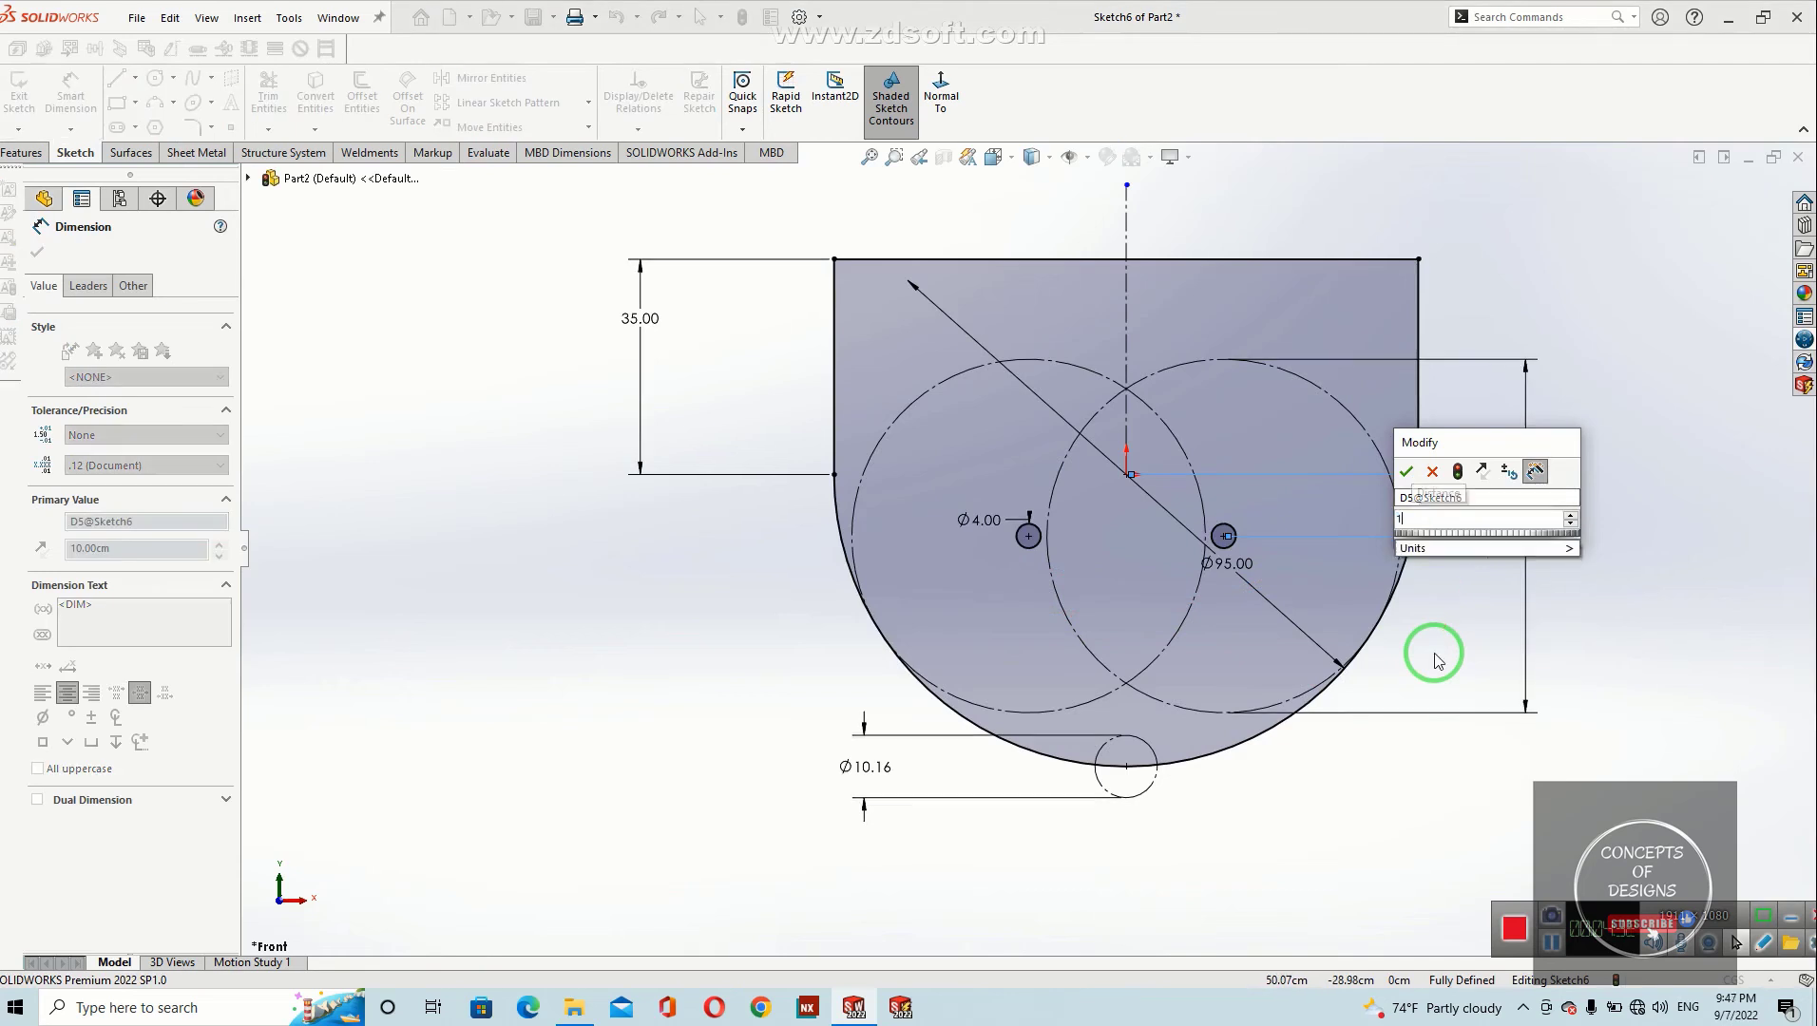
{"action": "type", "text": "1"}
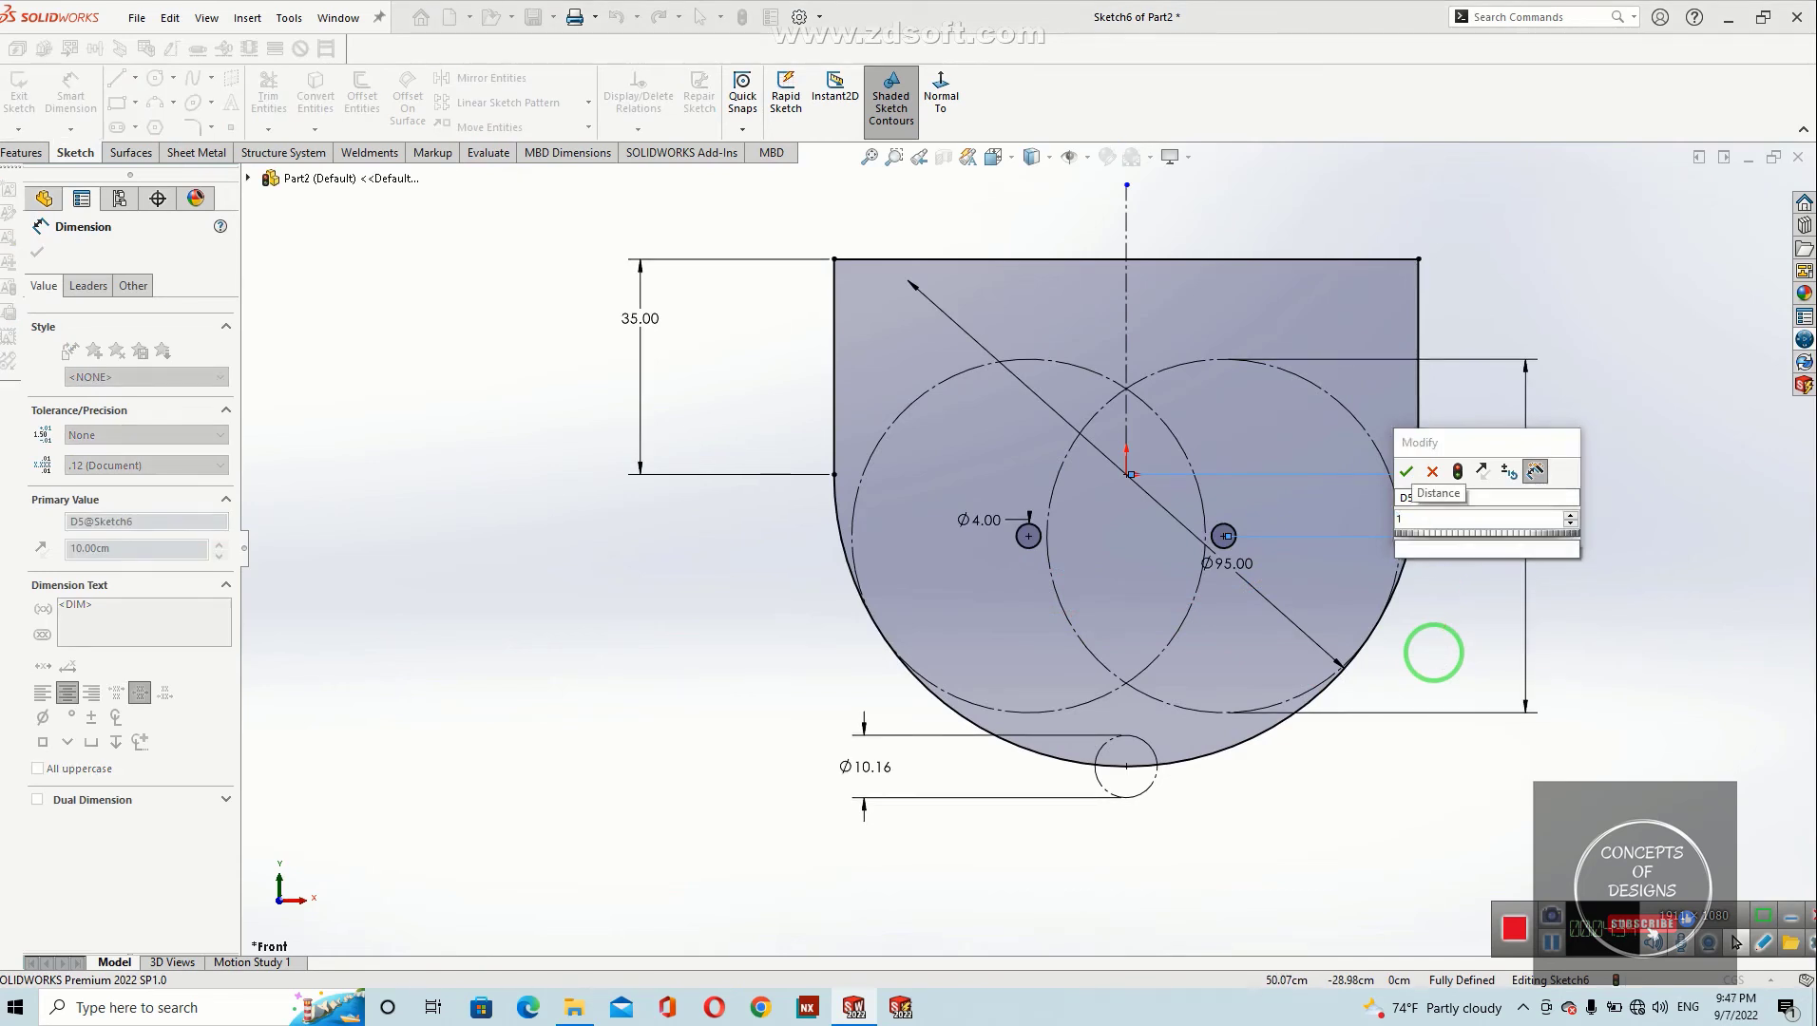
{"action": "type", "text": "2"}
{"action": "key", "text": "Return"}
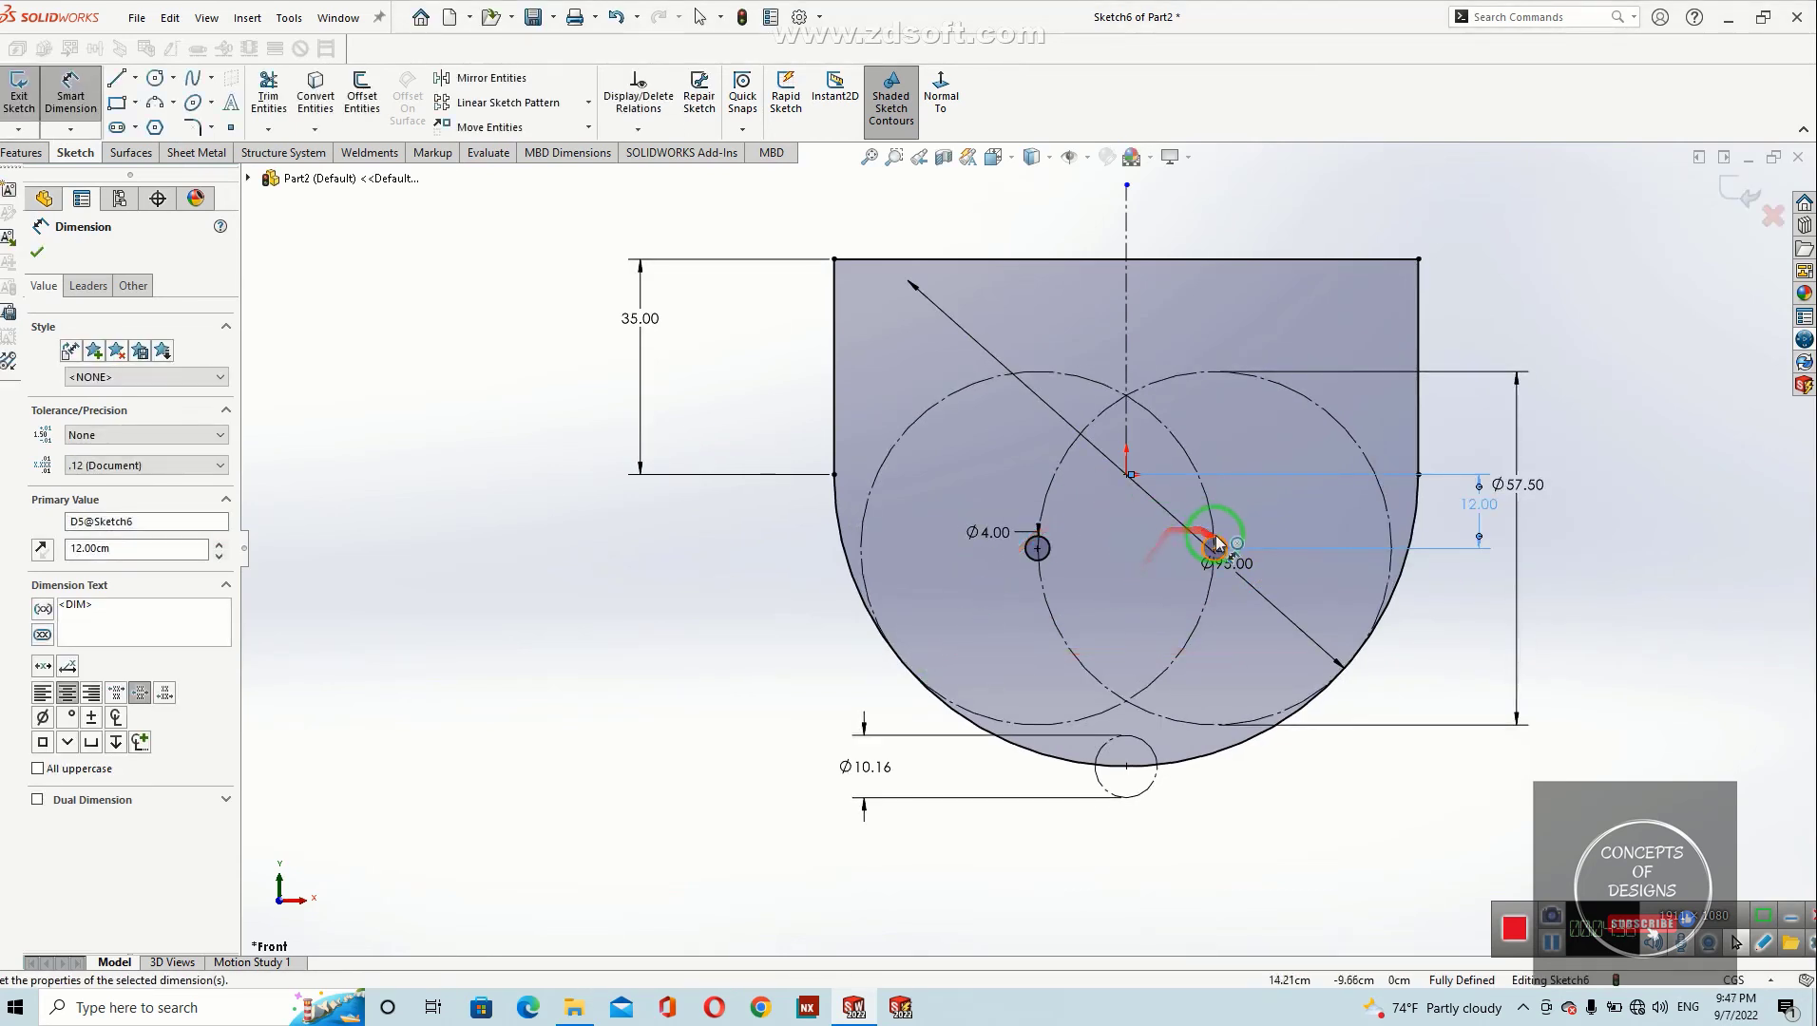
{"action": "double_click", "coordinate": [1481, 505]}
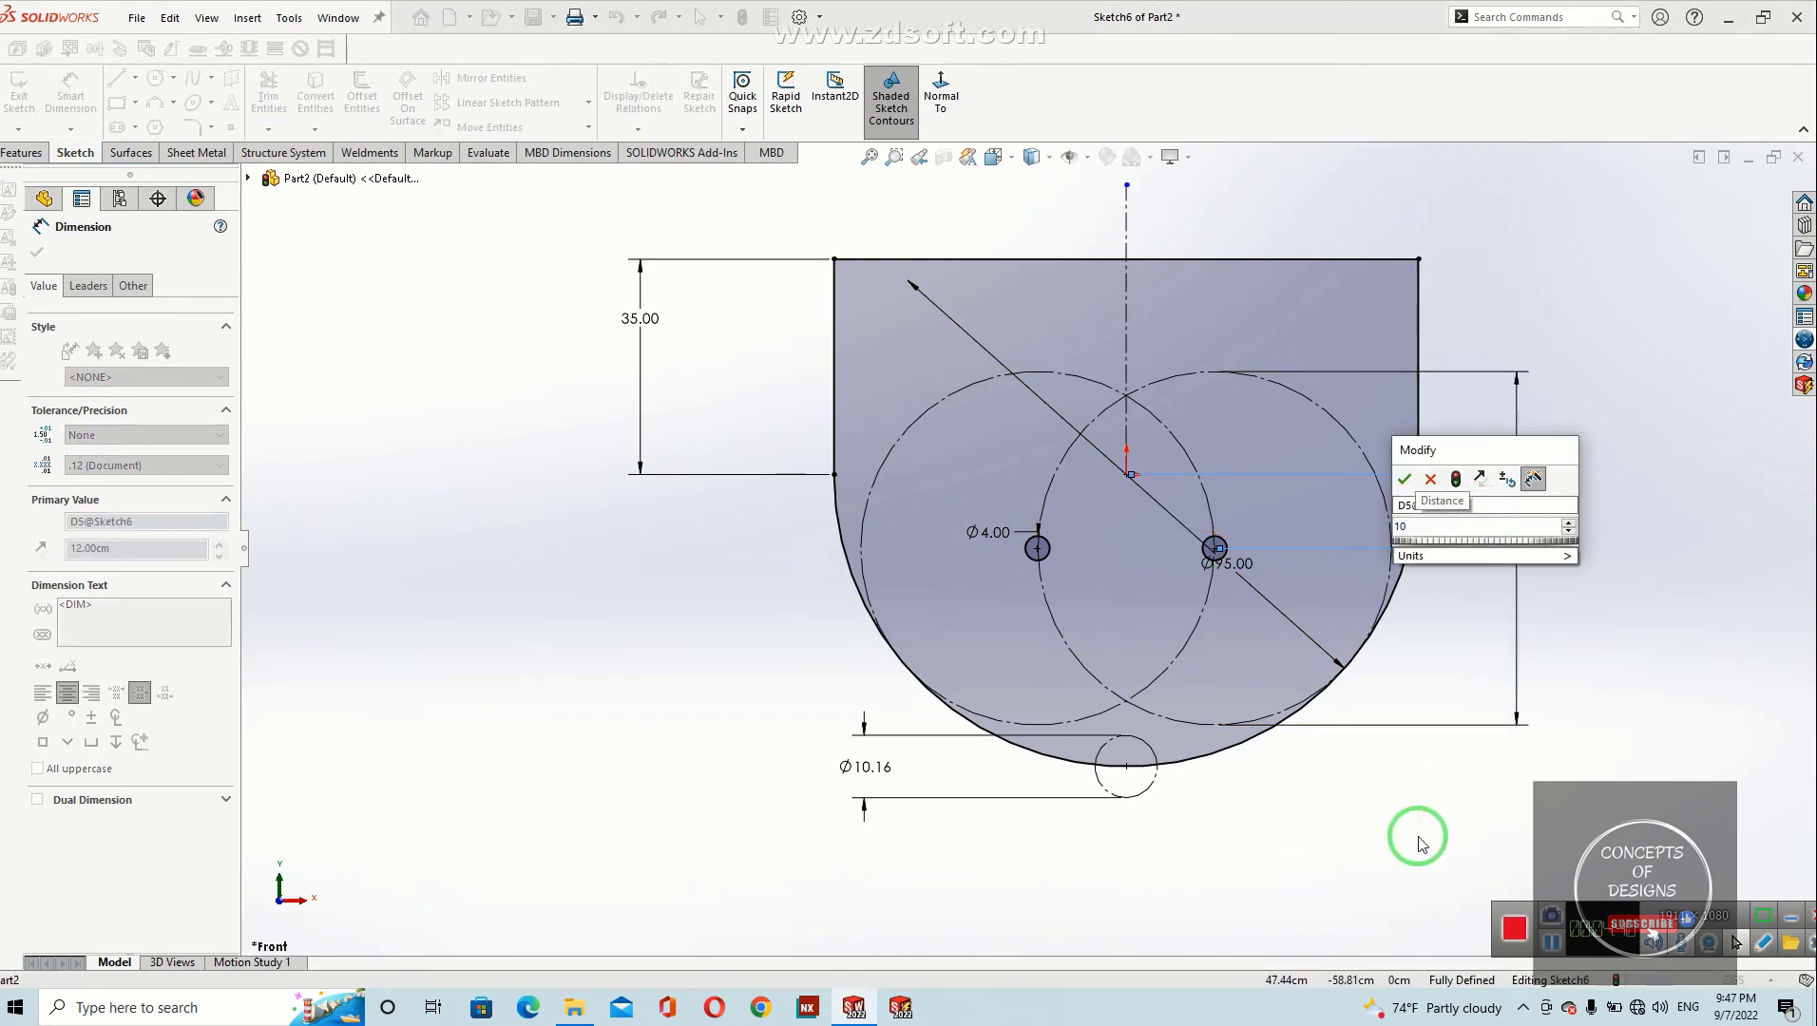
{"action": "type", "text": "10"}
{"action": "key", "text": "Return"}
Step: Place sketch points at the bottom circle's top and the construction circles' lower intersection, and check the distance between them
{"action": "scroll", "coordinate": [1245, 796], "scroll_direction": "down", "scroll_amount": 5}
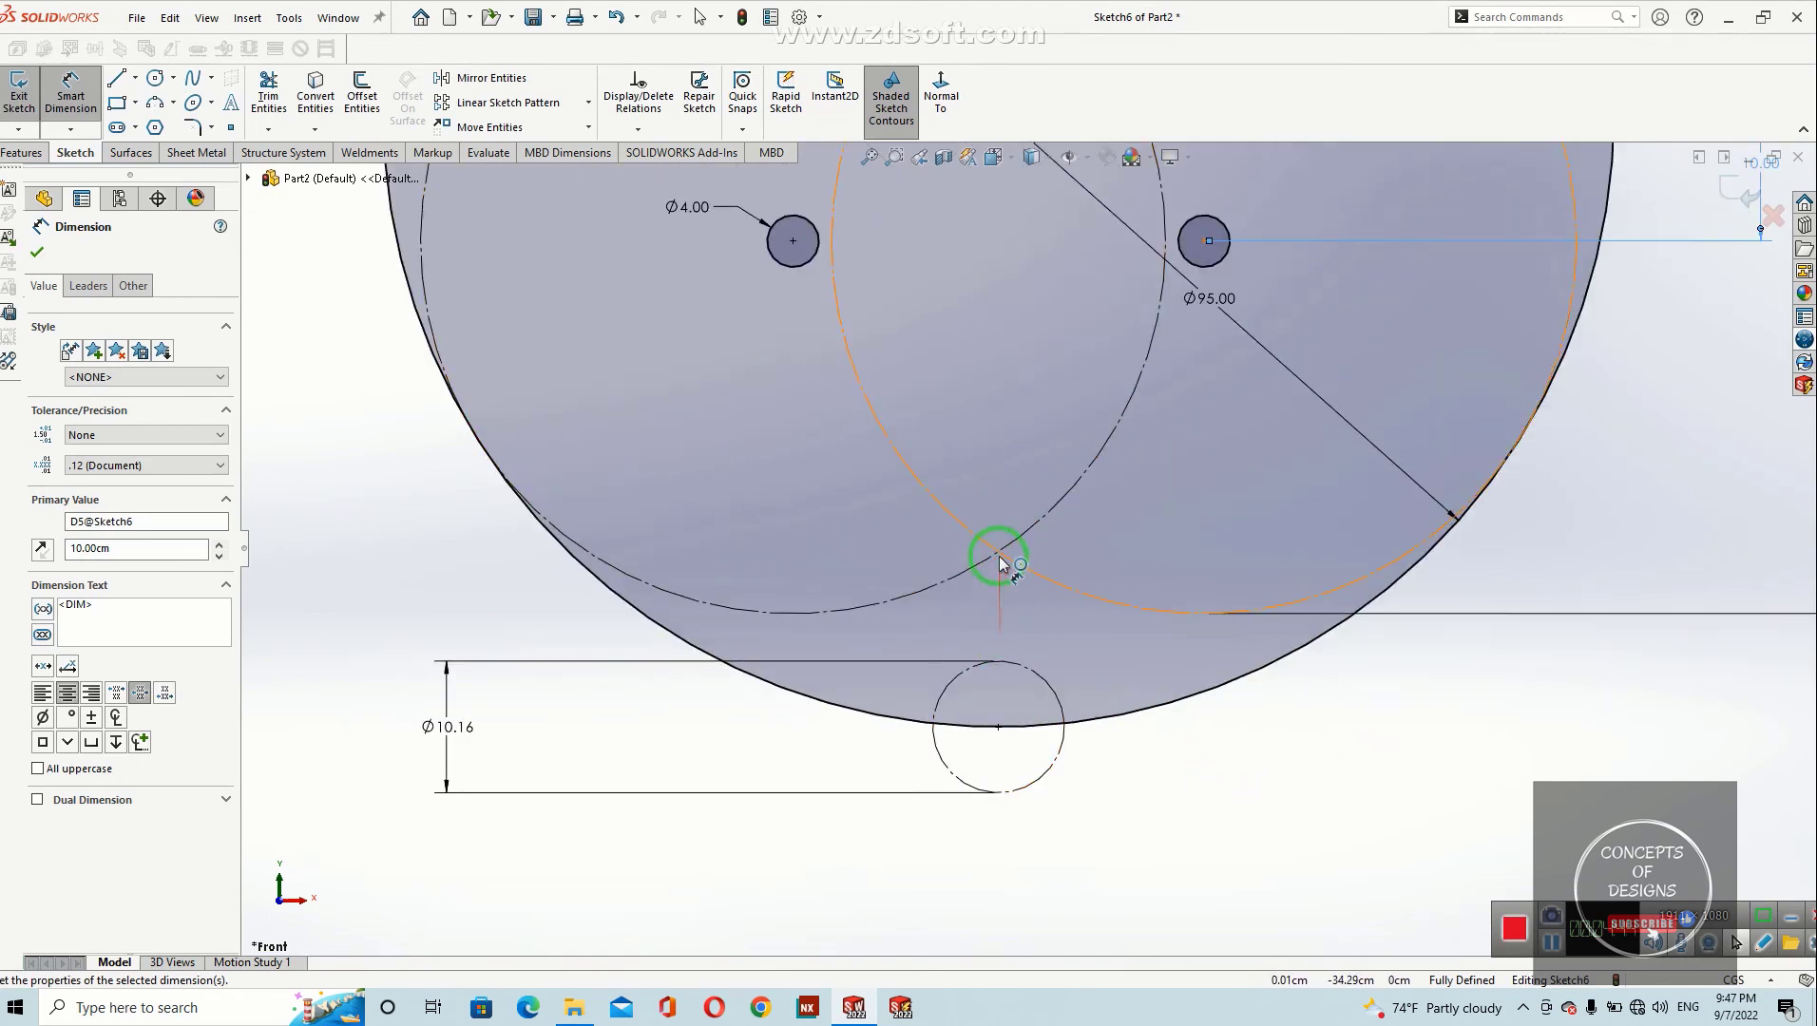
{"action": "left_click", "coordinate": [231, 127]}
{"action": "left_click", "coordinate": [998, 661]}
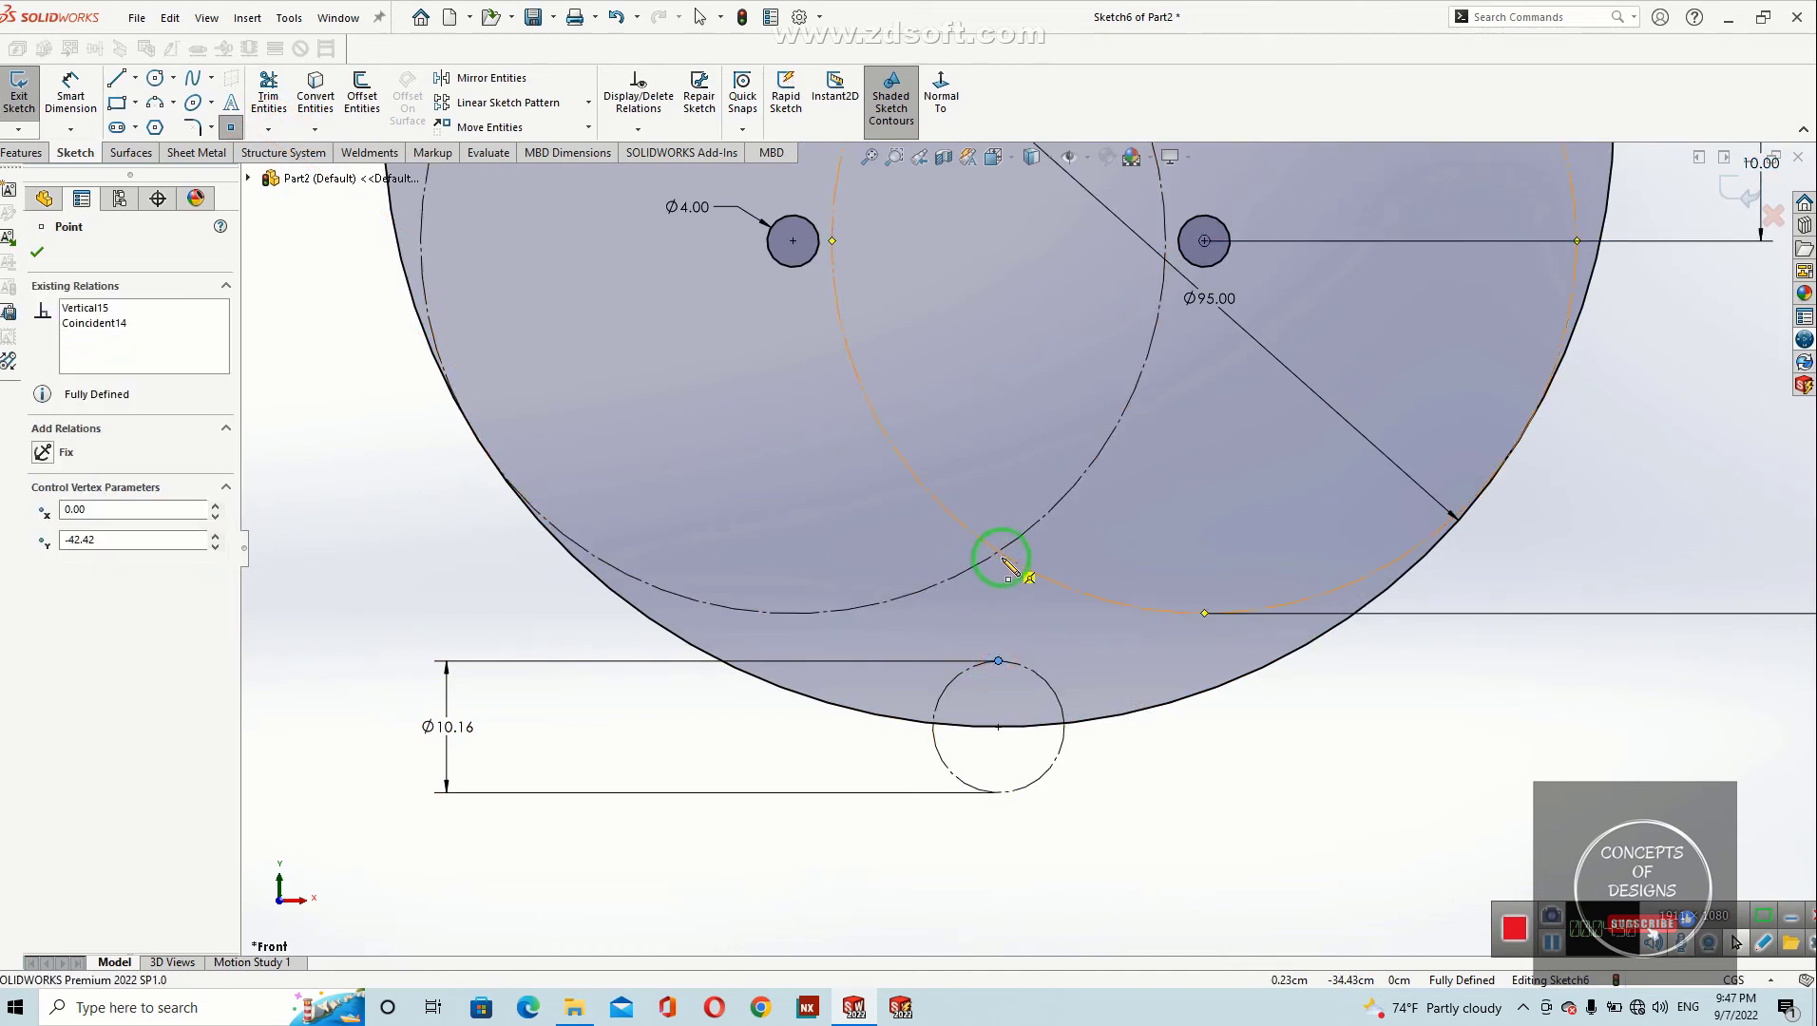
{"action": "left_click", "coordinate": [71, 88]}
{"action": "left_click", "coordinate": [999, 662]}
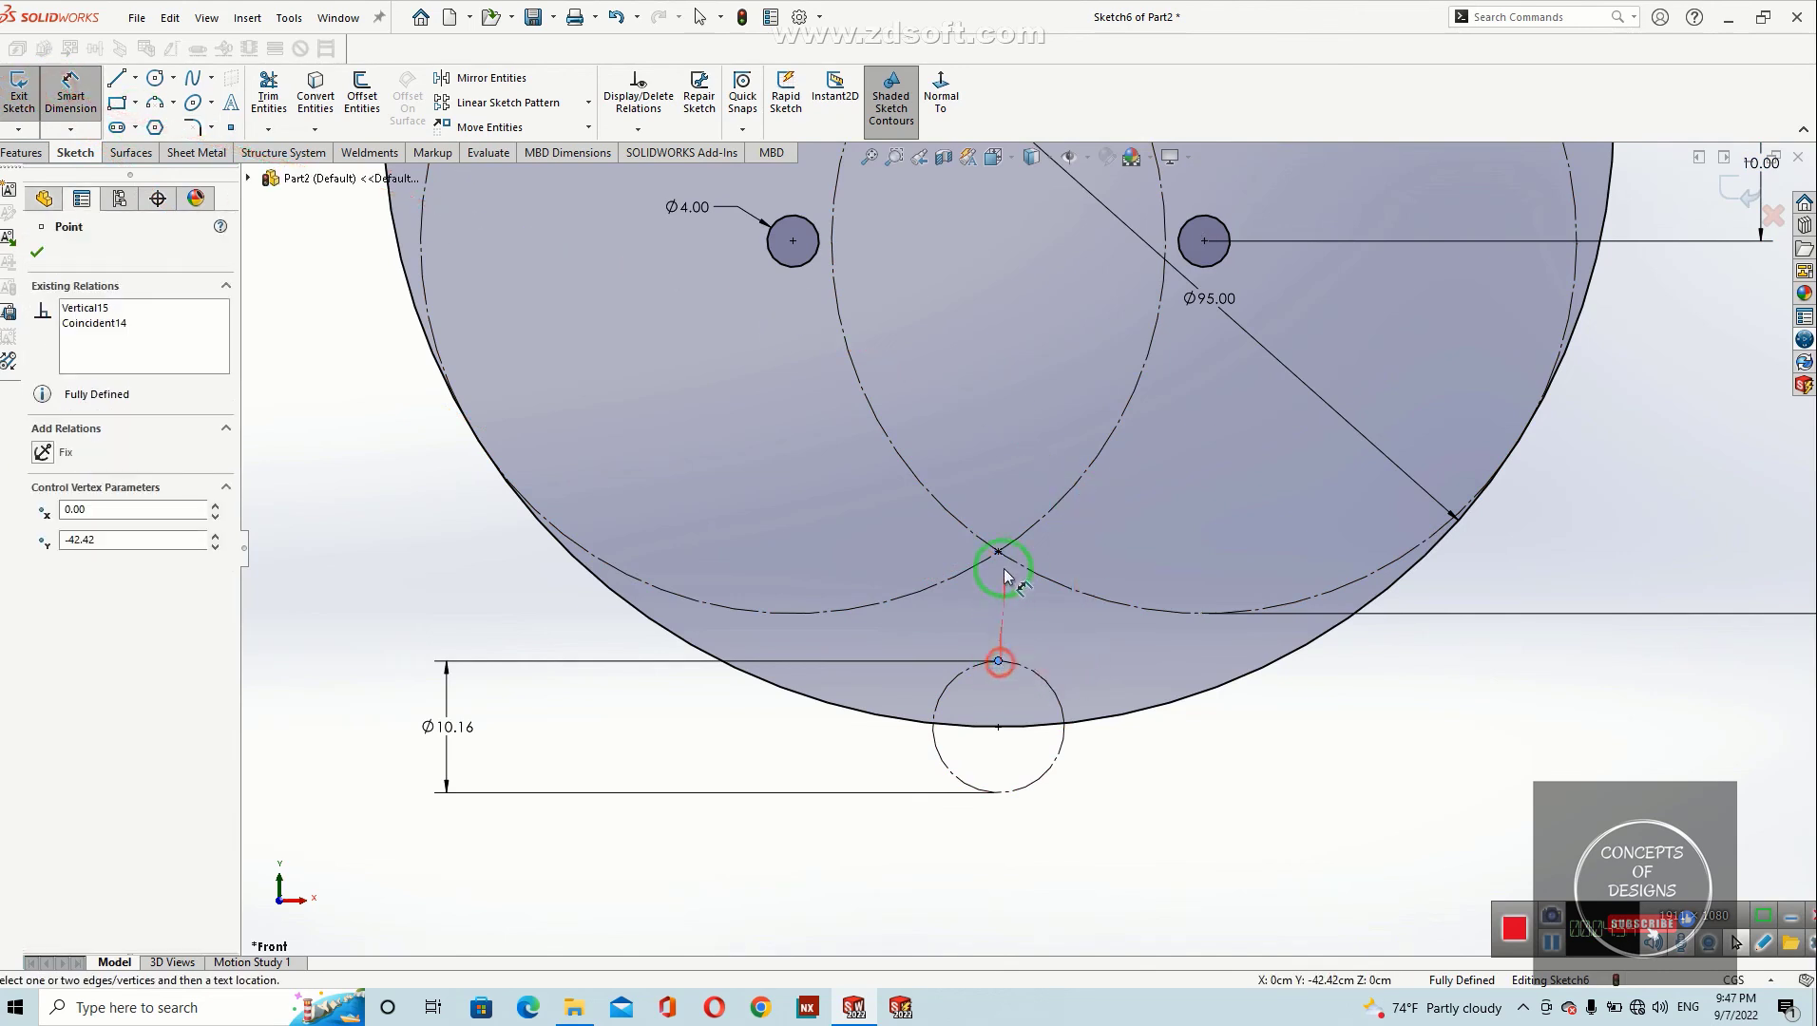
{"action": "key", "text": "Escape"}
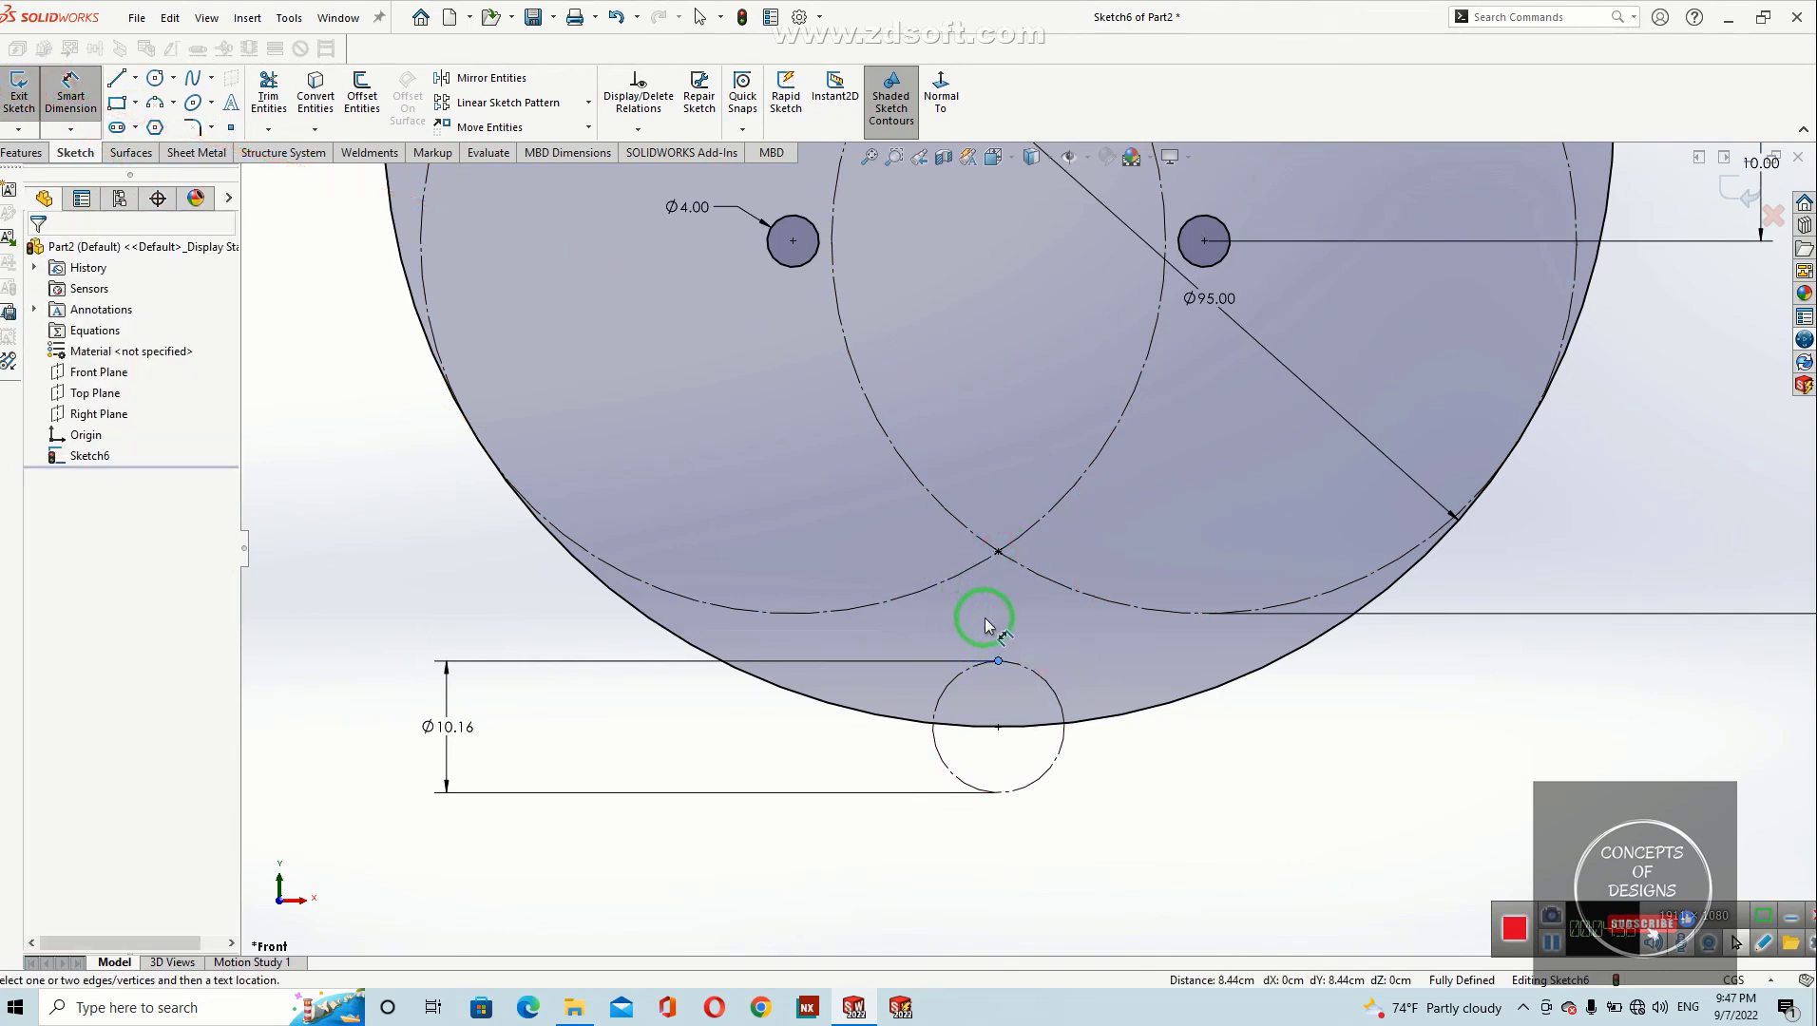
{"action": "key", "text": "Escape"}
Step: Delete the two sketch points above the small bottom circle
{"action": "left_click", "coordinate": [999, 662]}
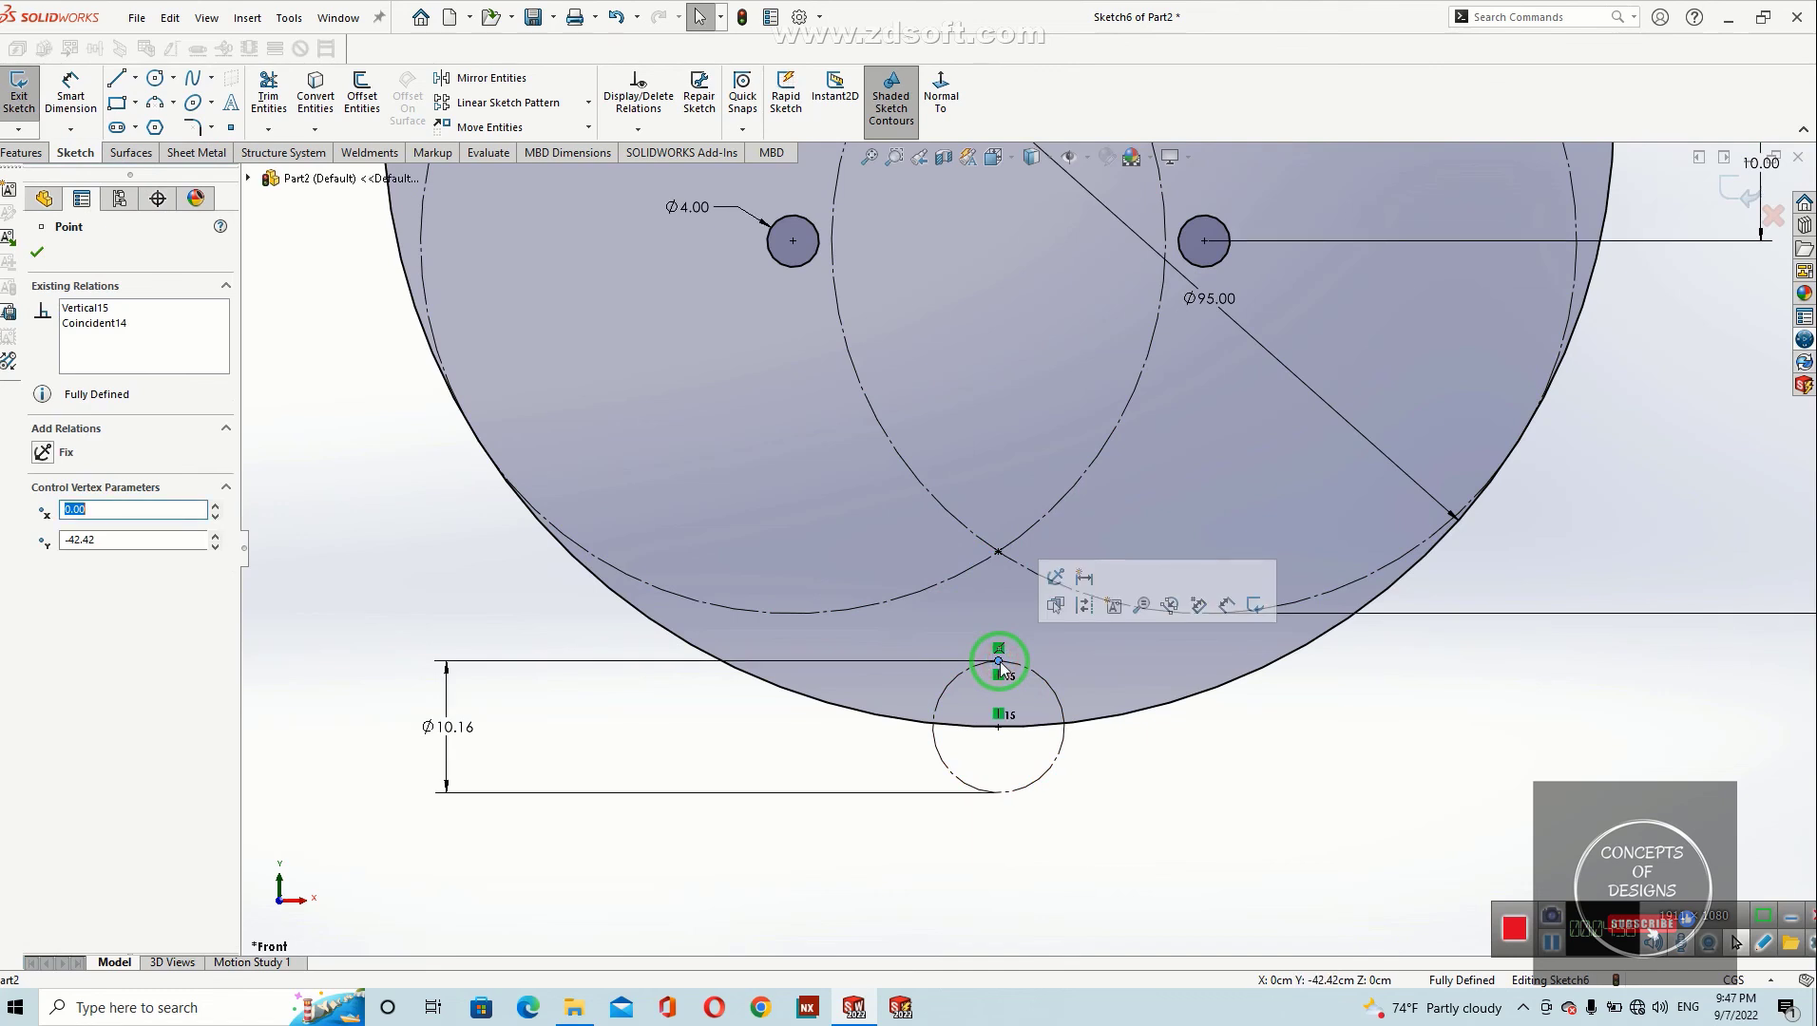
{"action": "key", "text": "Delete"}
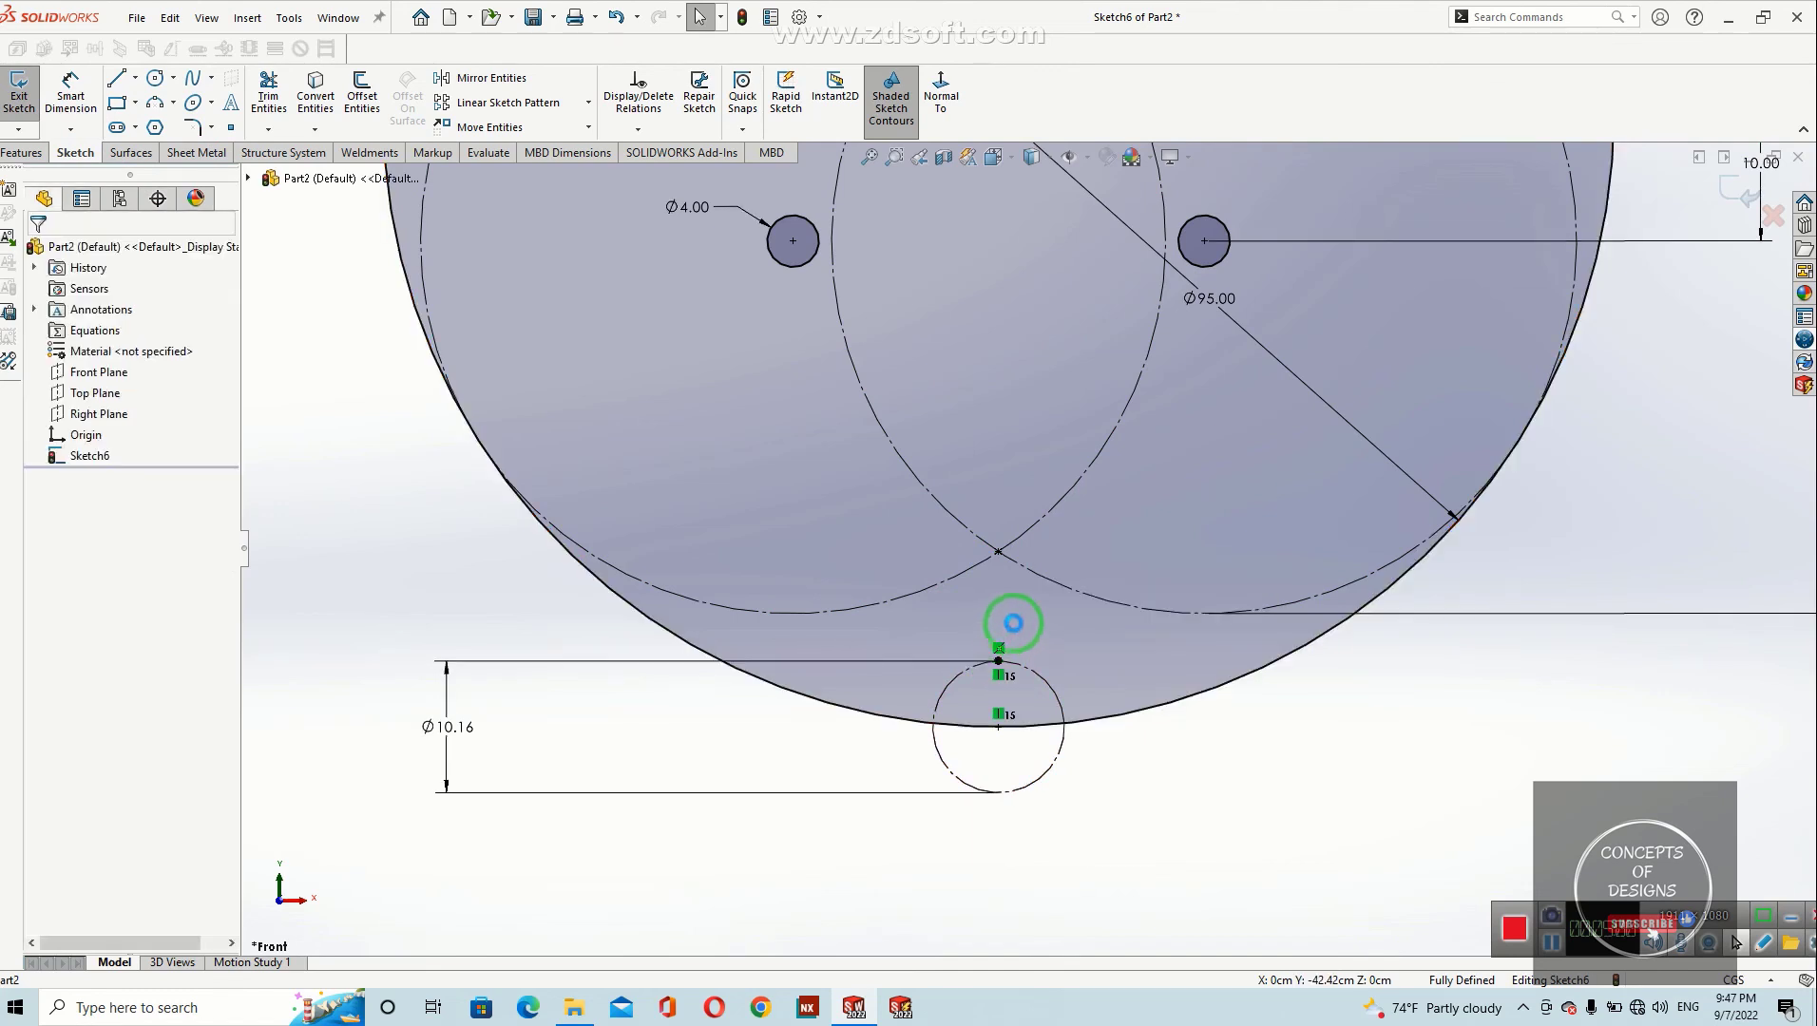
{"action": "left_click", "coordinate": [997, 554]}
{"action": "key", "text": "Delete"}
Step: Trim away the horizontal line closing the top of the U profile
{"action": "scroll", "coordinate": [1038, 633], "scroll_direction": "up", "scroll_amount": 5}
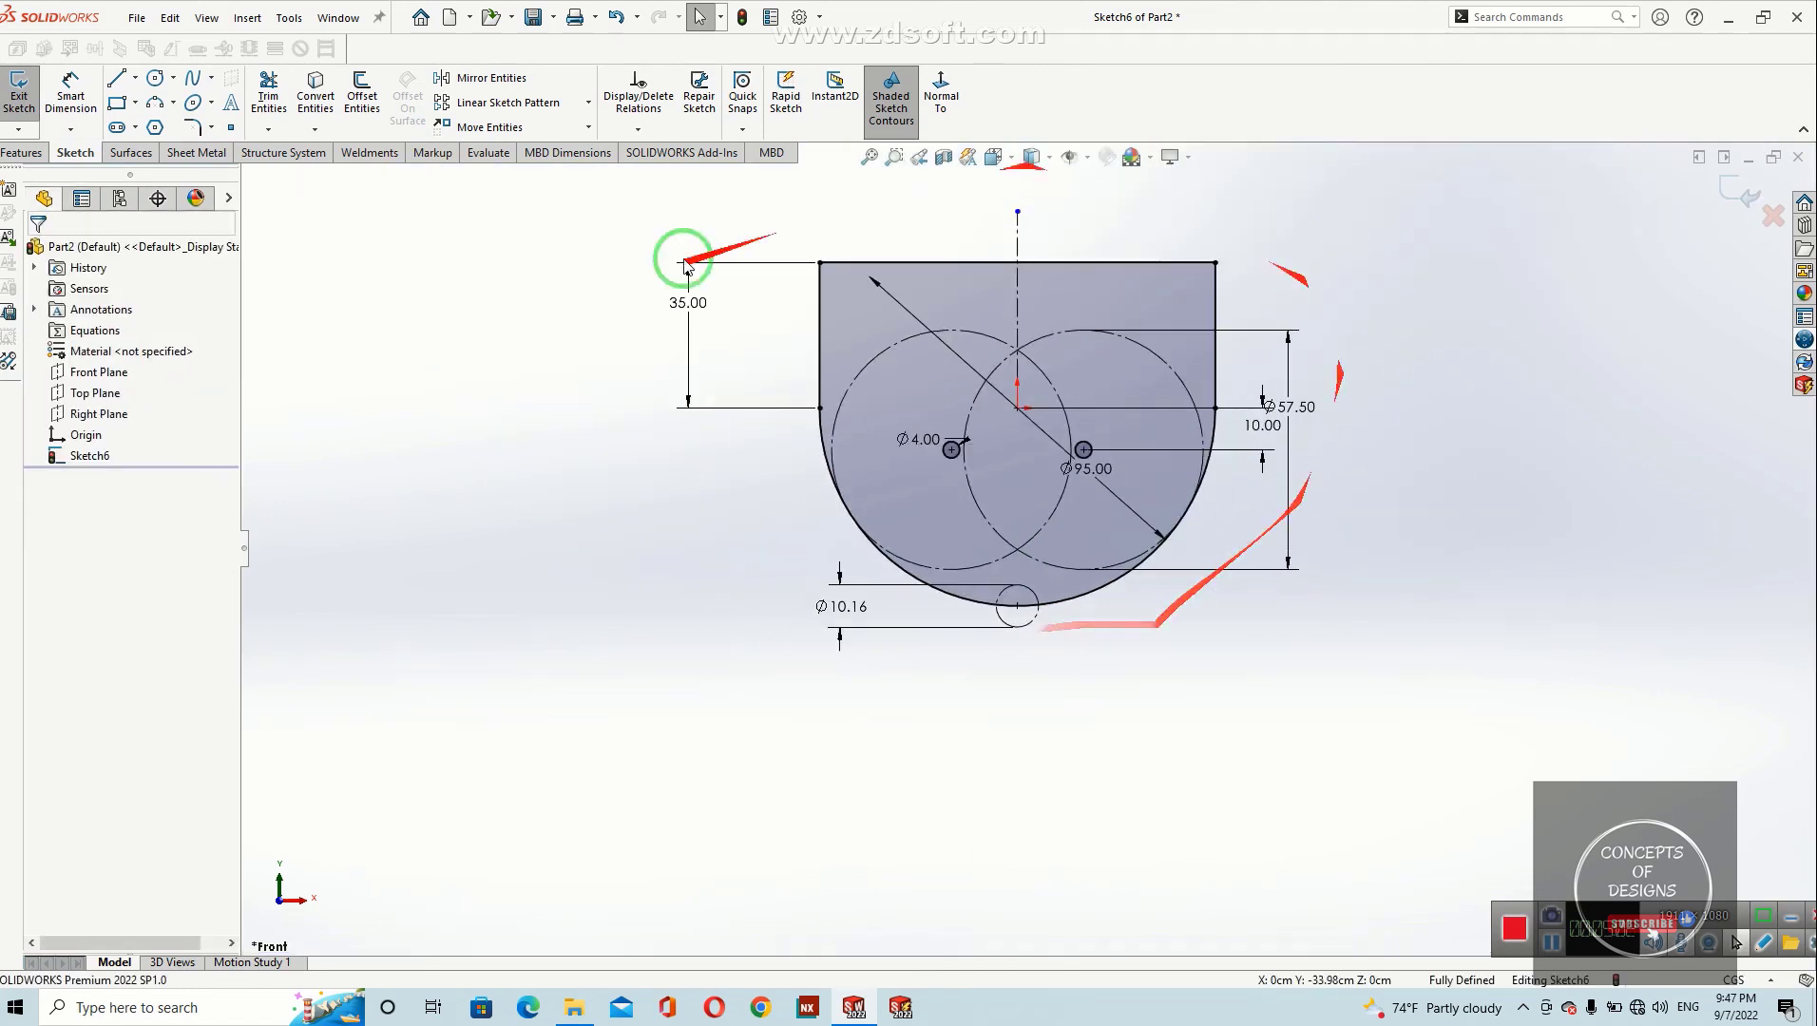
{"action": "left_click", "coordinate": [270, 92]}
{"action": "mouse_move", "coordinate": [1168, 324]}
{"action": "left_mouse_down"}
{"action": "mouse_move", "coordinate": [1136, 223]}
{"action": "mouse_move", "coordinate": [918, 243]}
{"action": "mouse_move", "coordinate": [1233, 344]}
{"action": "left_mouse_up"}
{"action": "key", "text": "z"}
{"action": "scroll", "coordinate": [1152, 540], "scroll_direction": "down", "scroll_amount": 3}
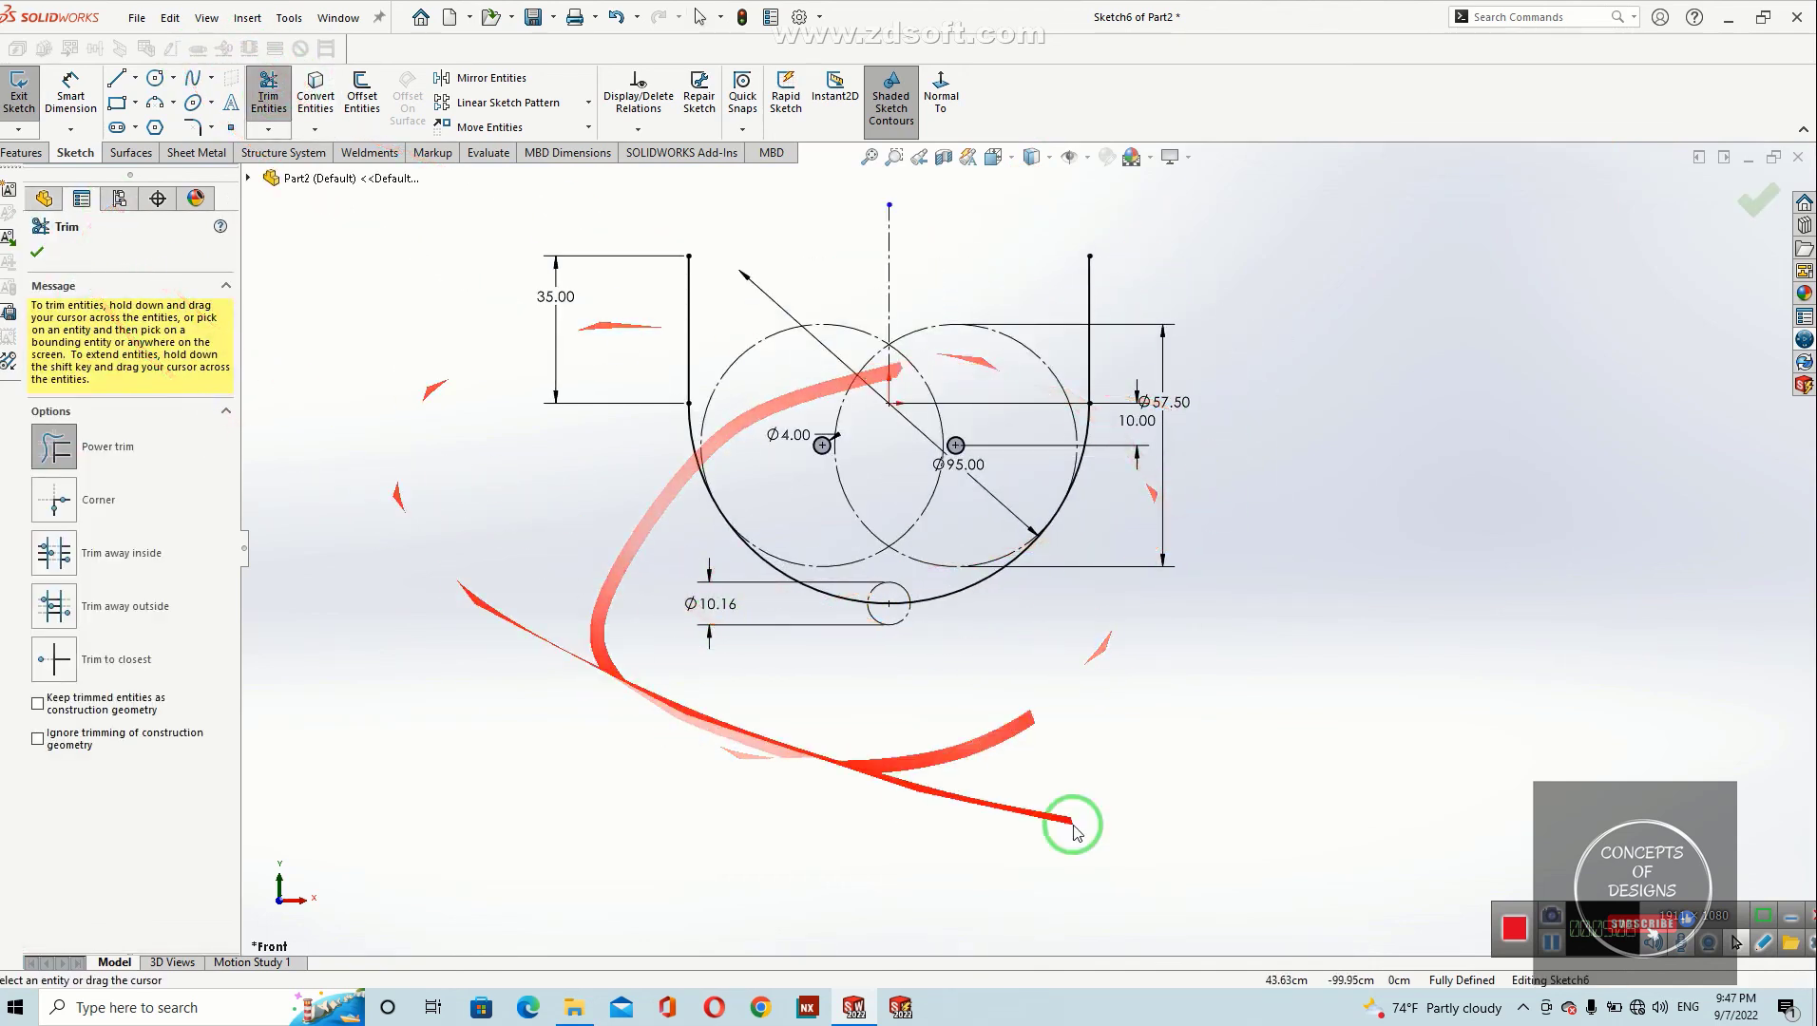
{"action": "scroll", "coordinate": [998, 579], "scroll_direction": "up", "scroll_amount": 2}
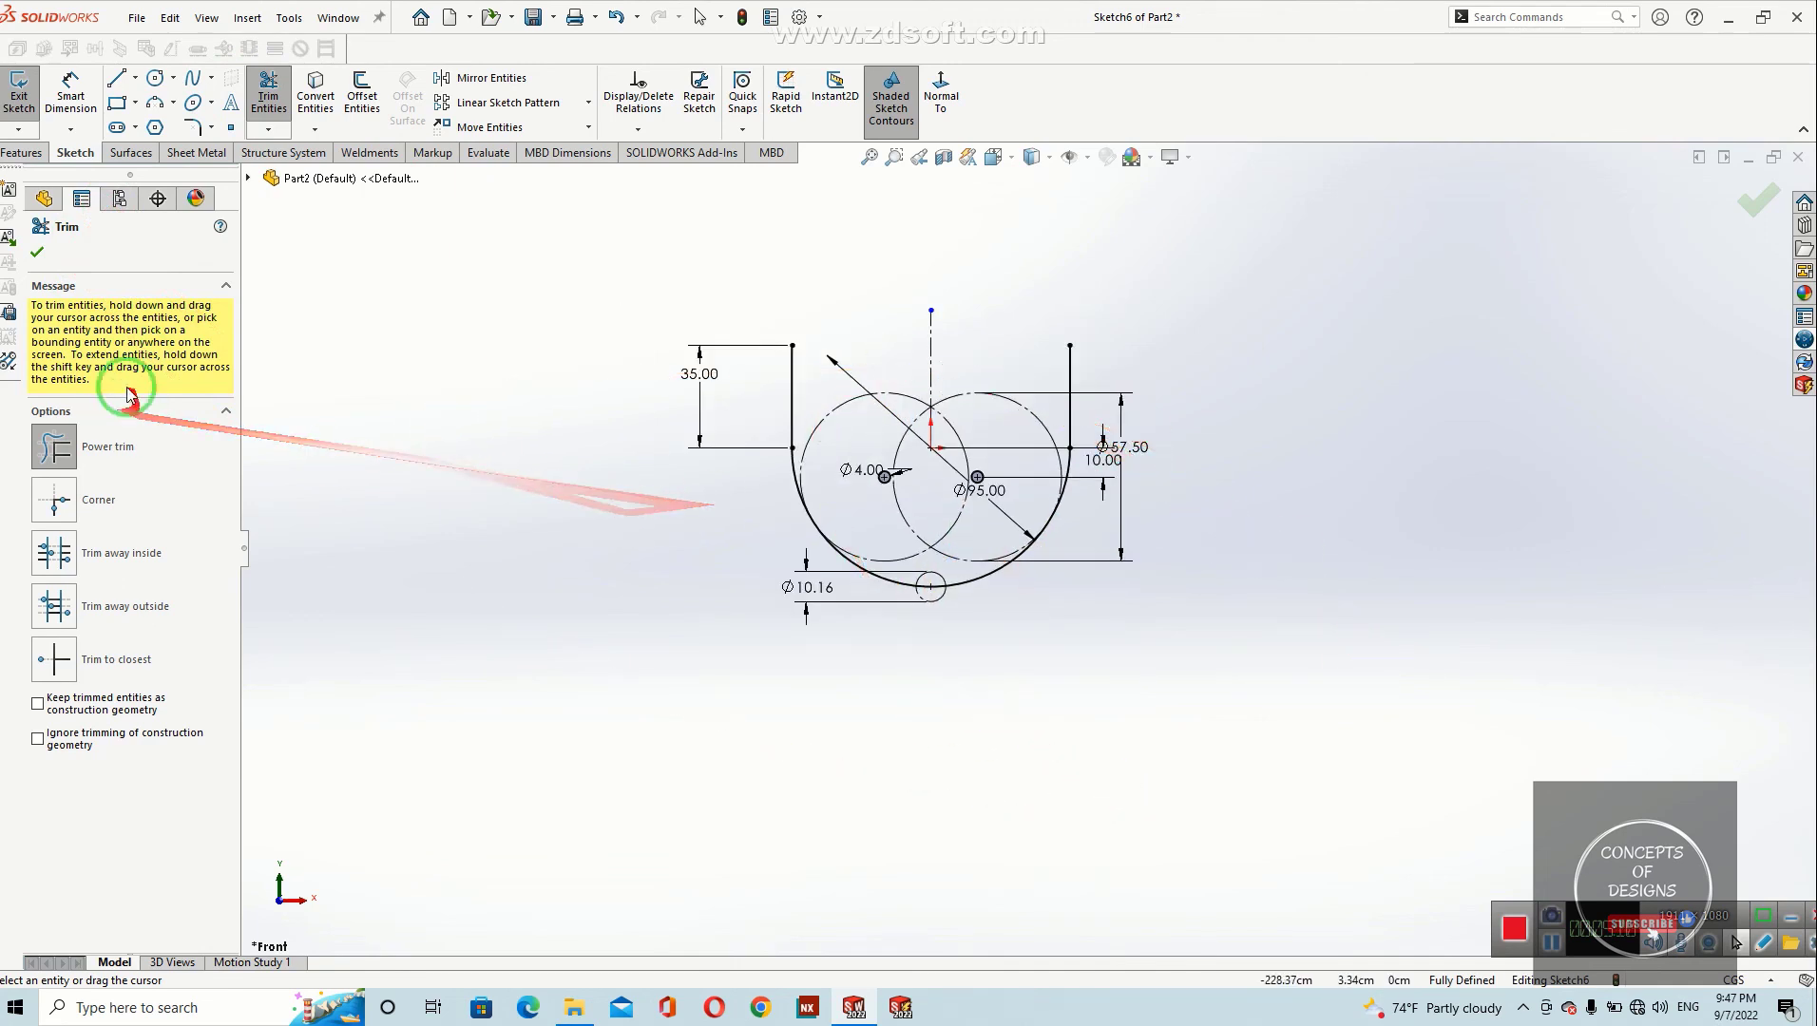
Step: Start sketching a line from the lowest point of the small bottom circle
{"action": "left_click", "coordinate": [116, 78]}
{"action": "scroll", "coordinate": [1083, 427], "scroll_direction": "down", "scroll_amount": 2}
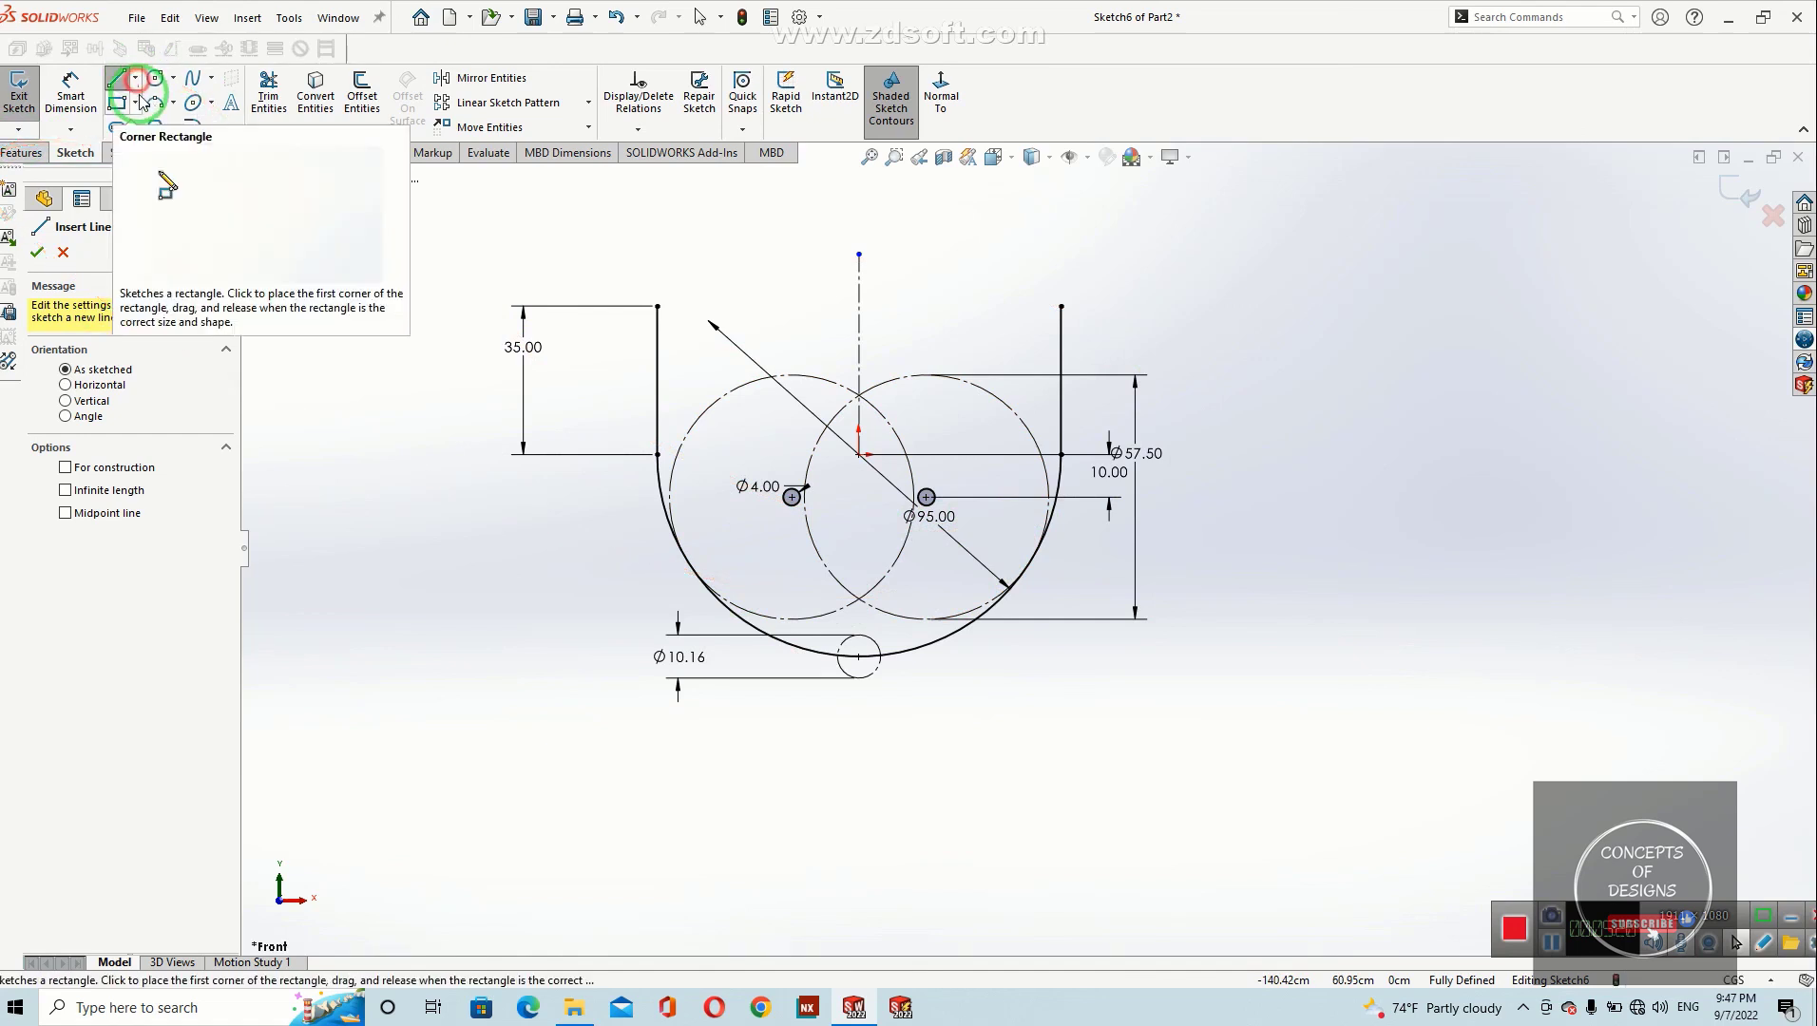
{"action": "scroll", "coordinate": [798, 670], "scroll_direction": "down", "scroll_amount": 3}
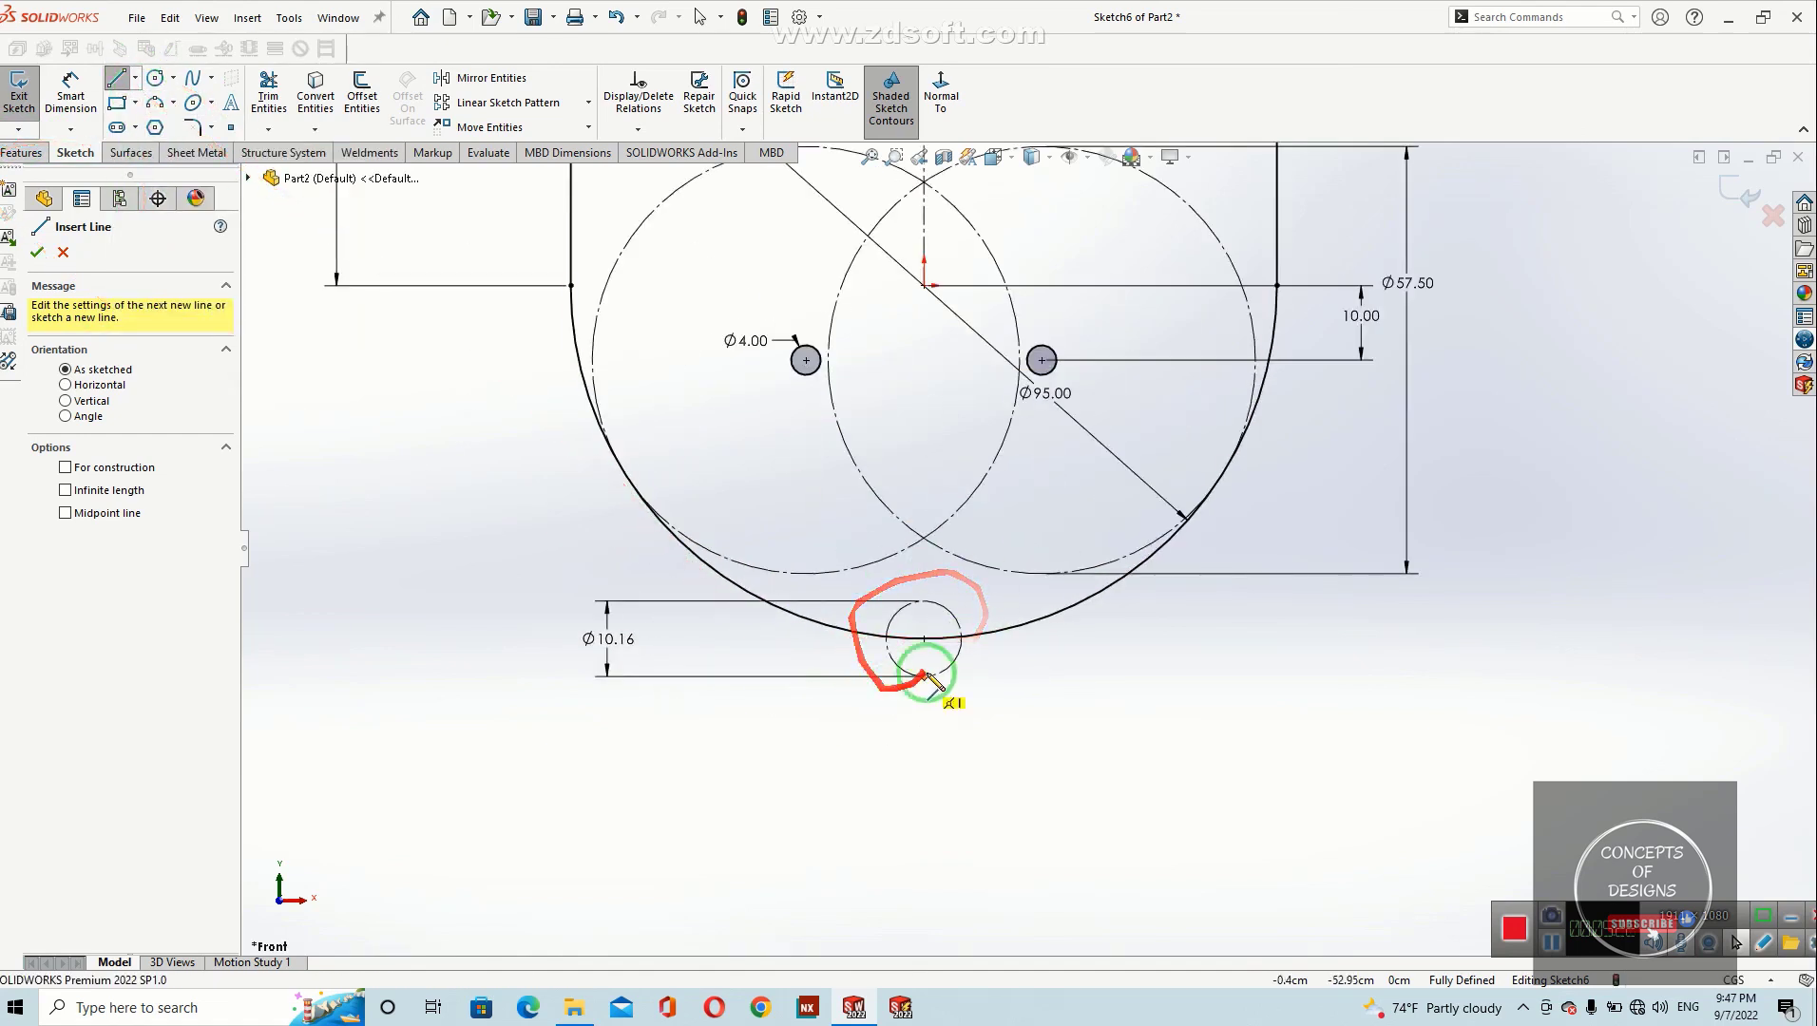